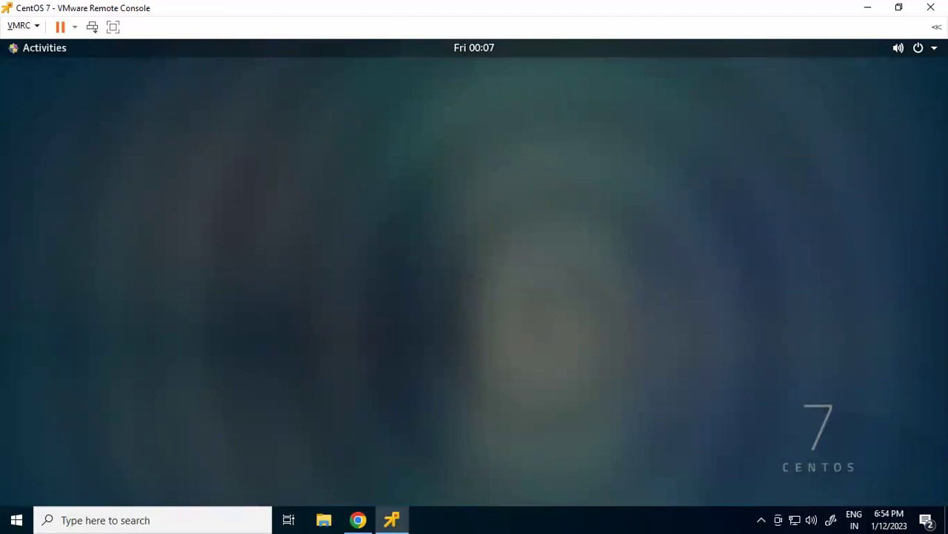
Step: Log out of the root account from the system menu and confirm in the Log Out root dialog
left_click(926, 47)
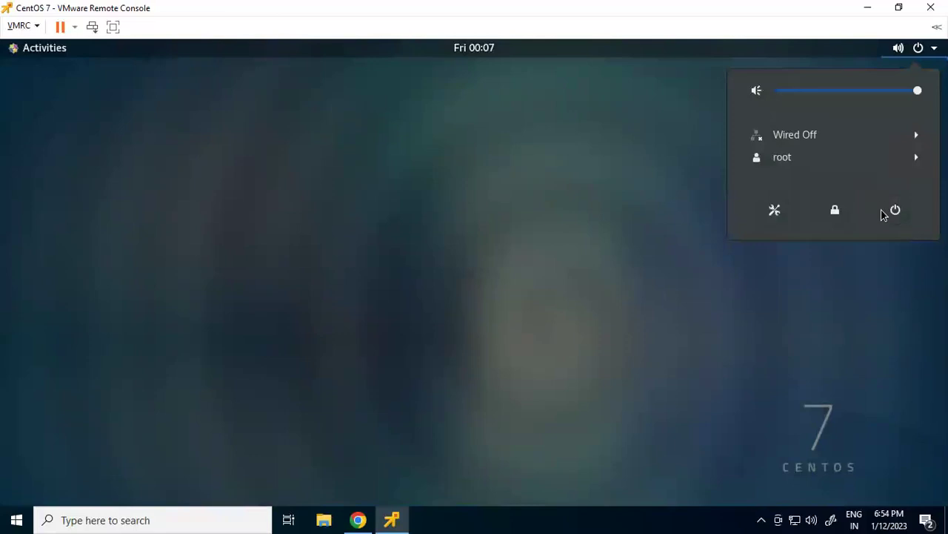
left_click(838, 157)
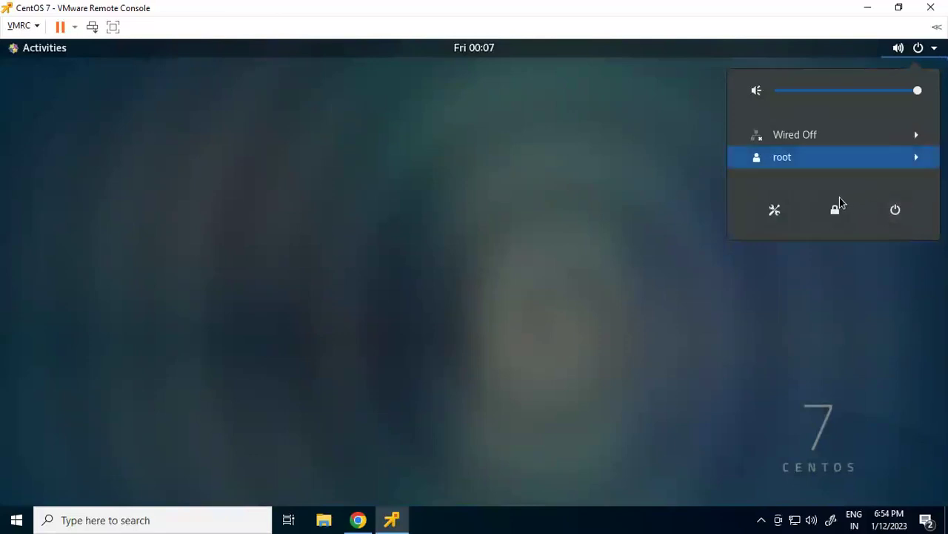
left_click(795, 183)
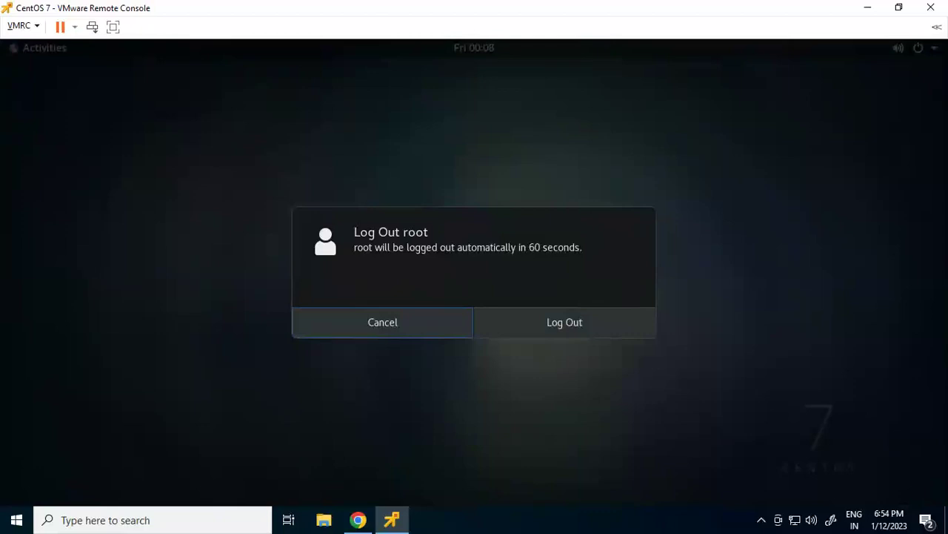
left_click(521, 325)
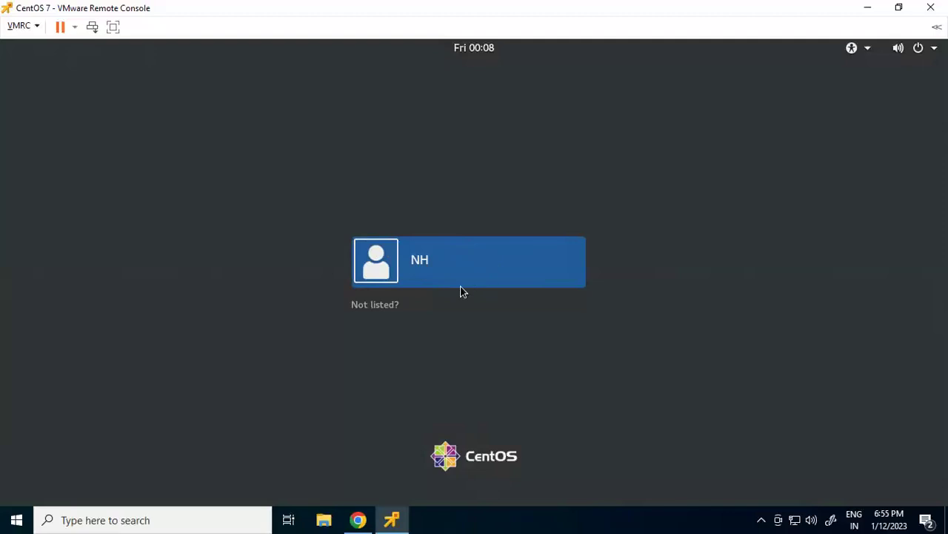
Step: Sign in as root through 'Not listed?' by entering the username and the account password
left_click(372, 312)
left_click(437, 254)
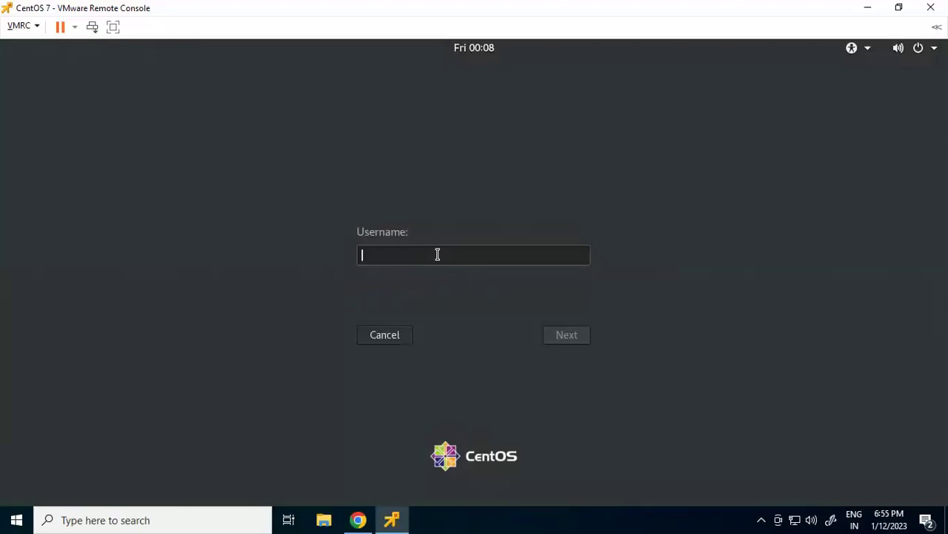
type("root")
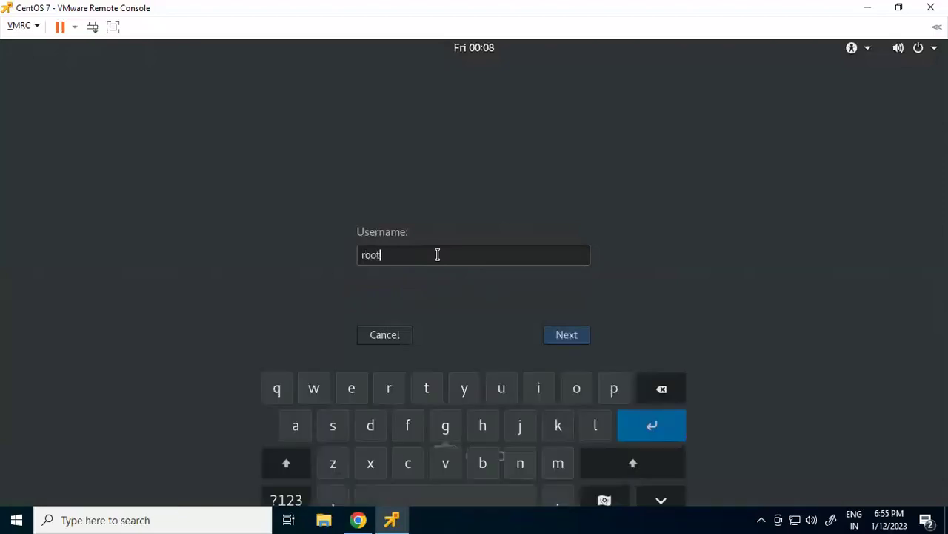
left_click(561, 335)
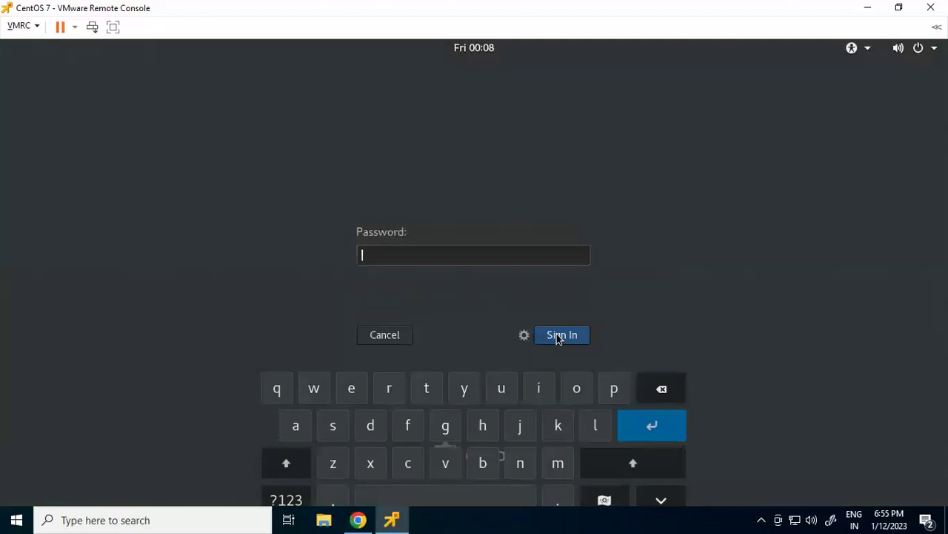
left_click(443, 255)
type("******")
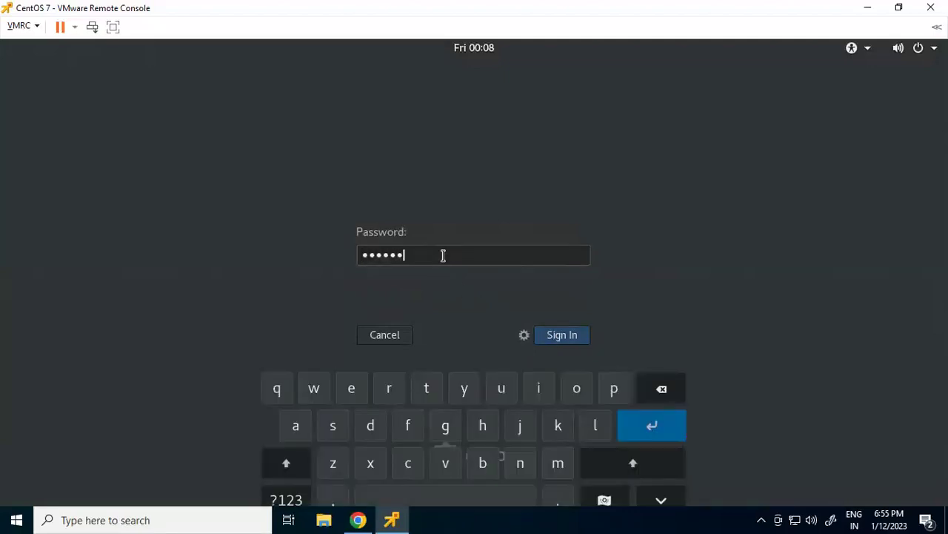
left_click(556, 338)
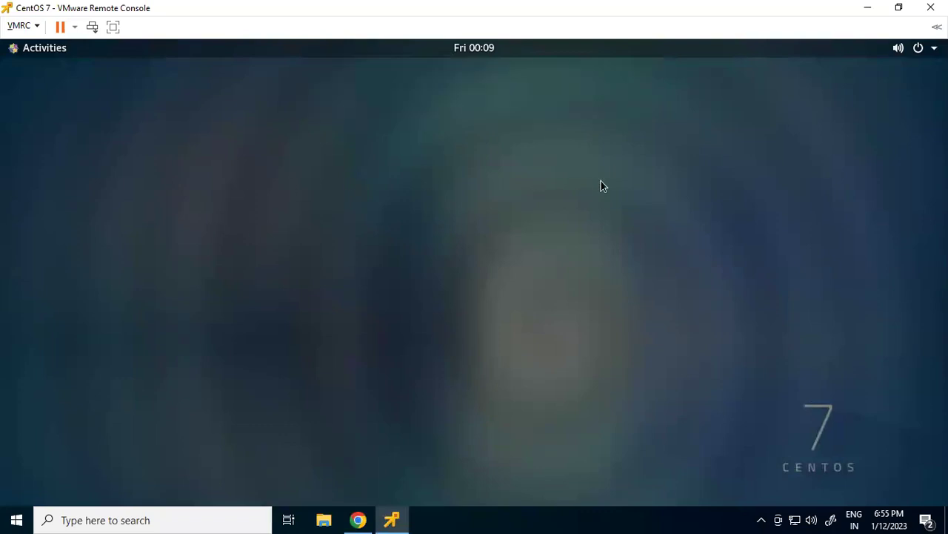
left_click(22, 49)
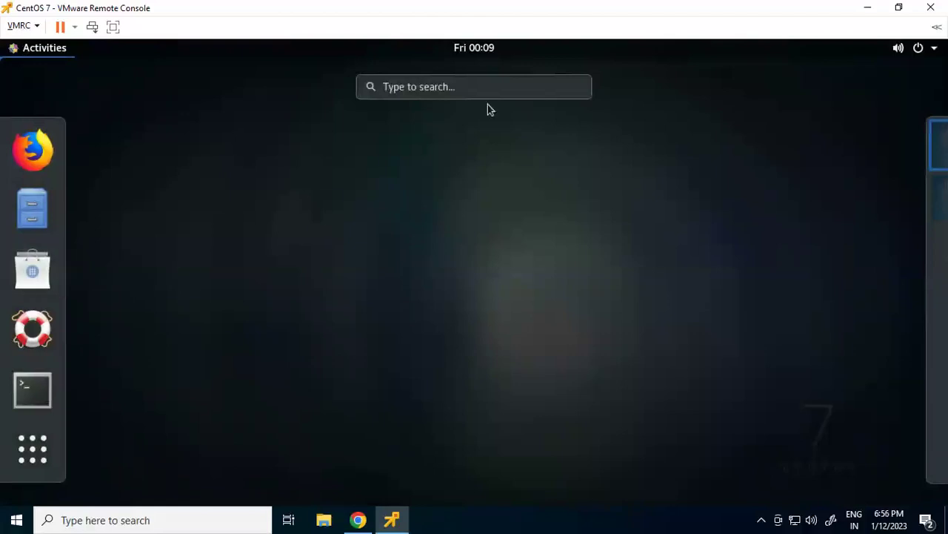
mouse_move(947, 226)
left_click(326, 200)
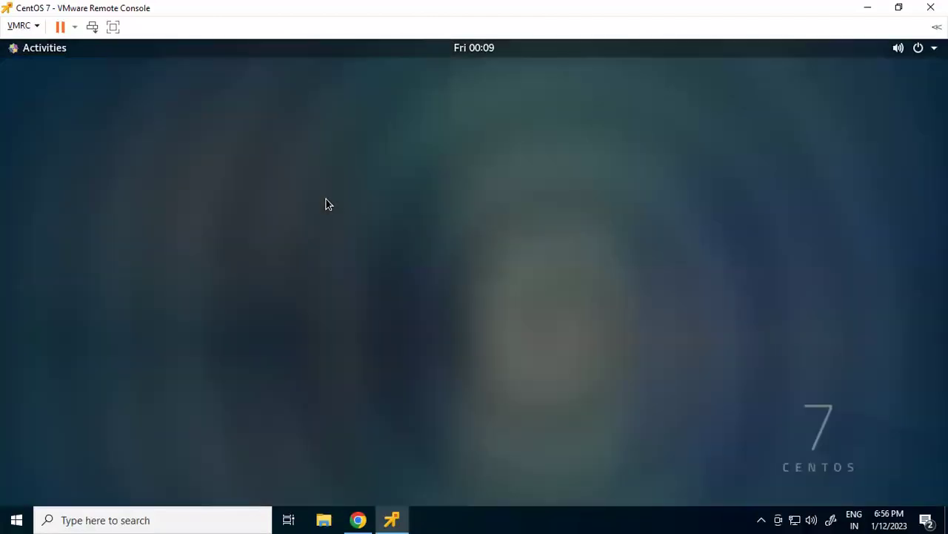
right_click(385, 166)
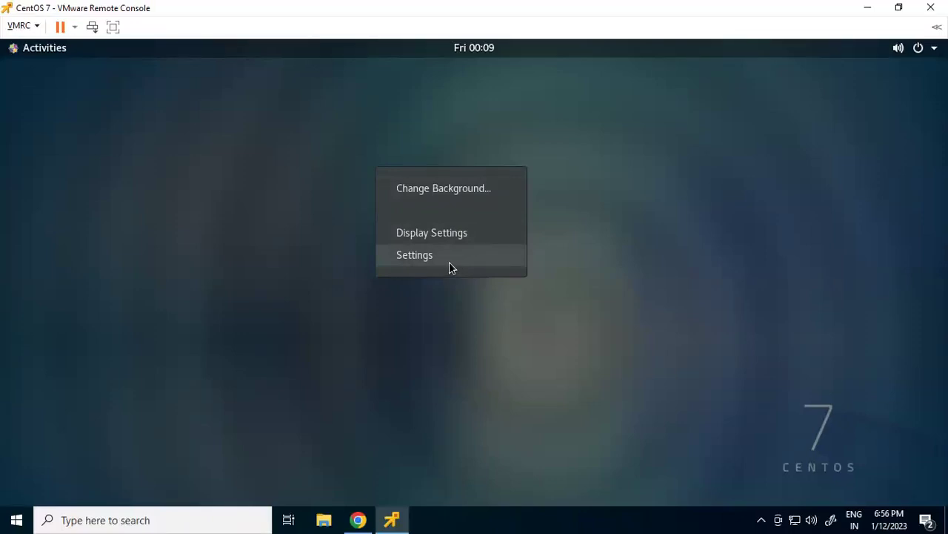
left_click(498, 95)
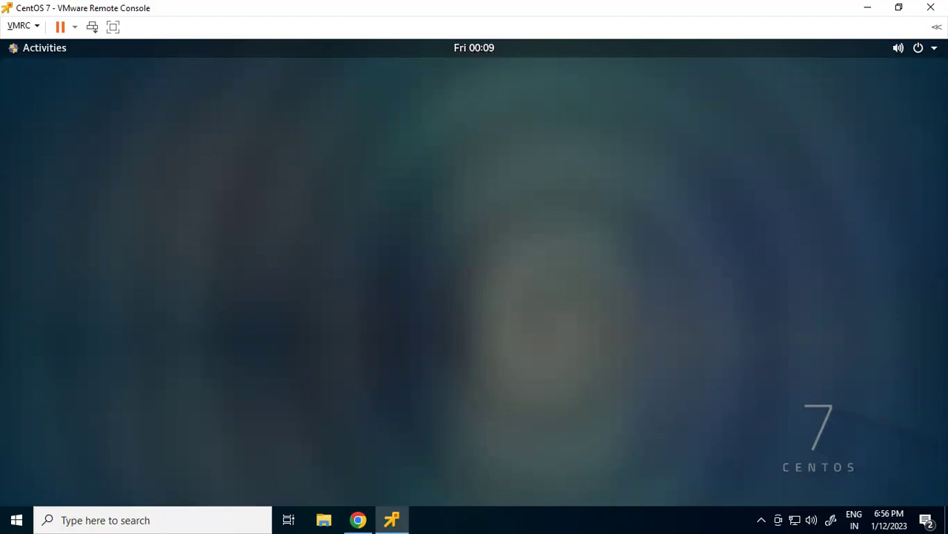
left_click(918, 47)
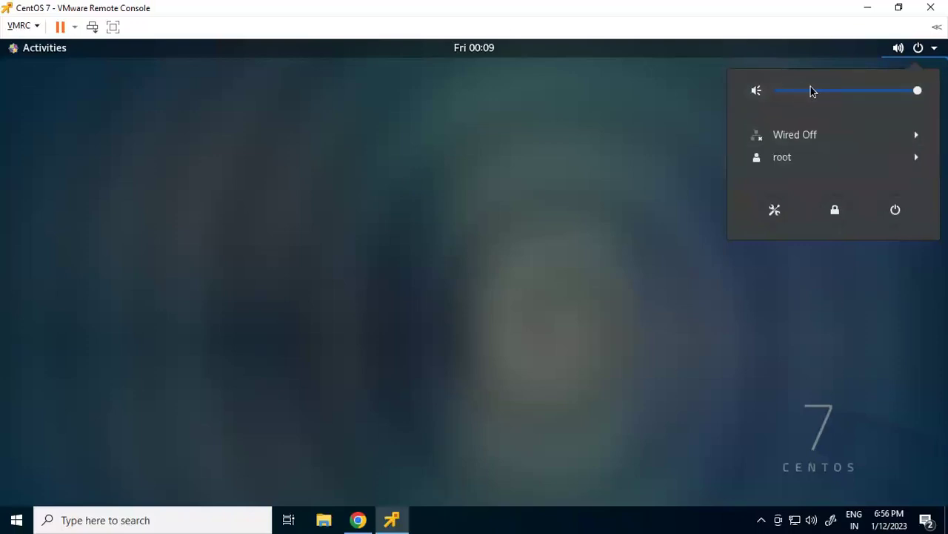
left_click(829, 139)
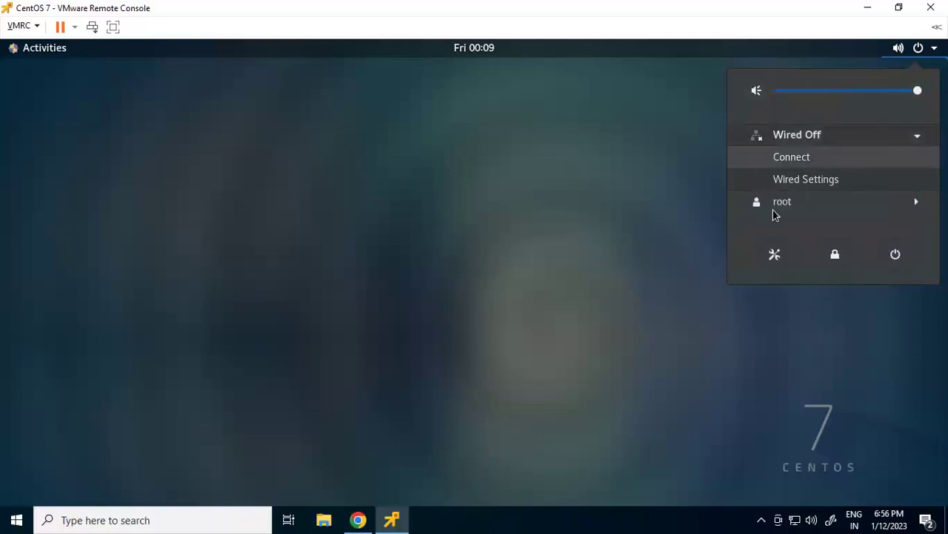
left_click(802, 203)
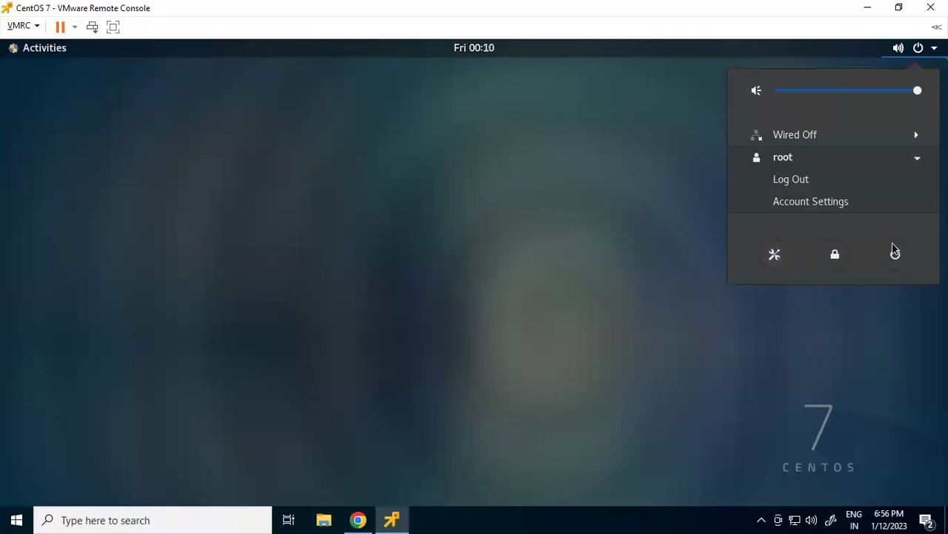
left_click(634, 227)
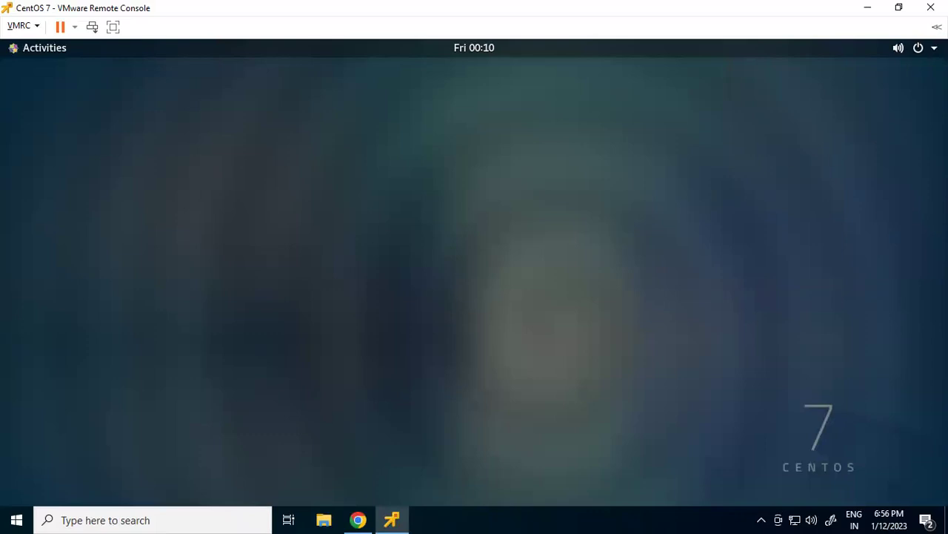
Step: Log out of the root session from the system menu and confirm
left_click(919, 47)
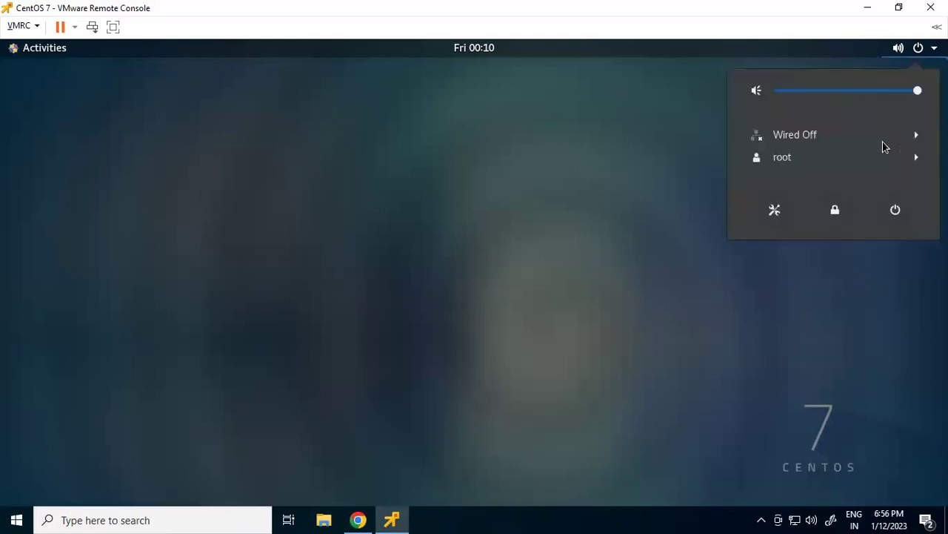
left_click(802, 161)
left_click(807, 183)
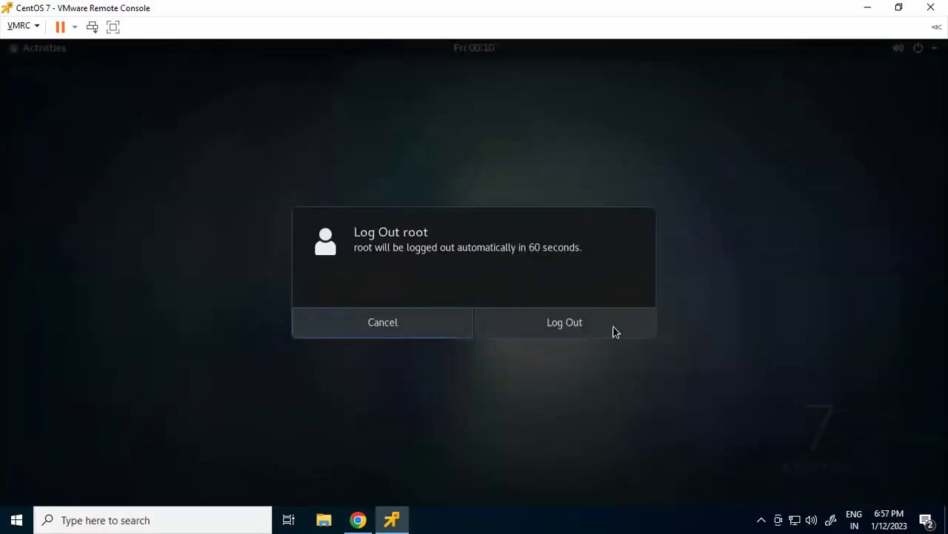
left_click(614, 332)
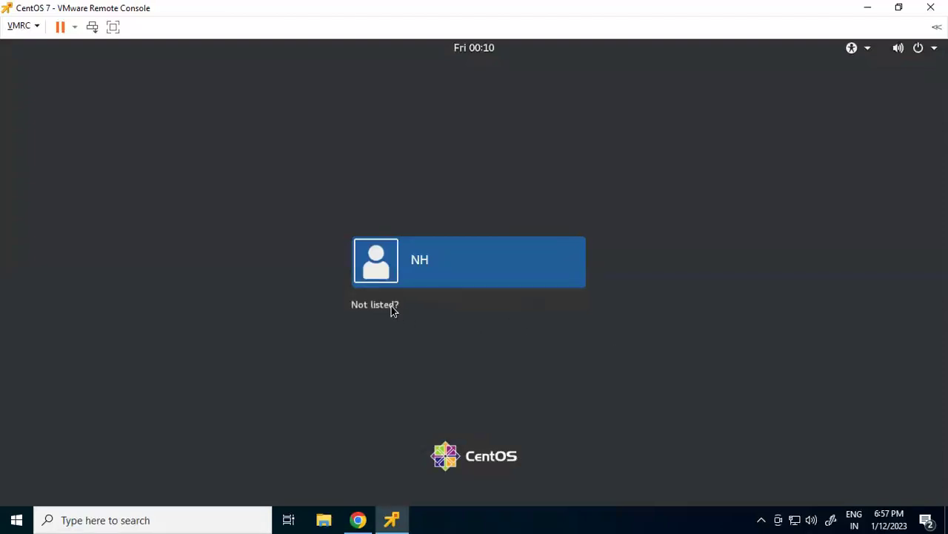
Step: Sign in as root in the GNOME Classic session with the Screen Keyboard turned off
left_click(392, 310)
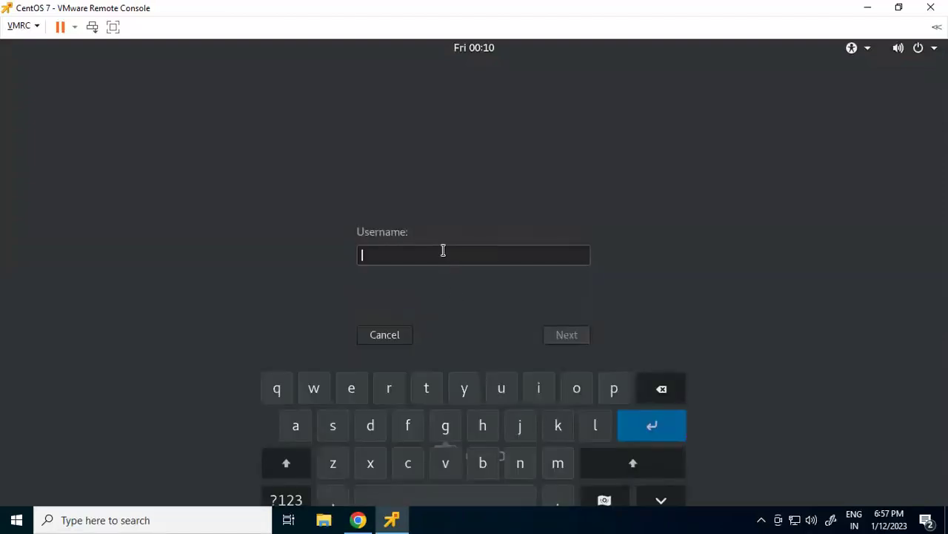
type("root")
key("Return")
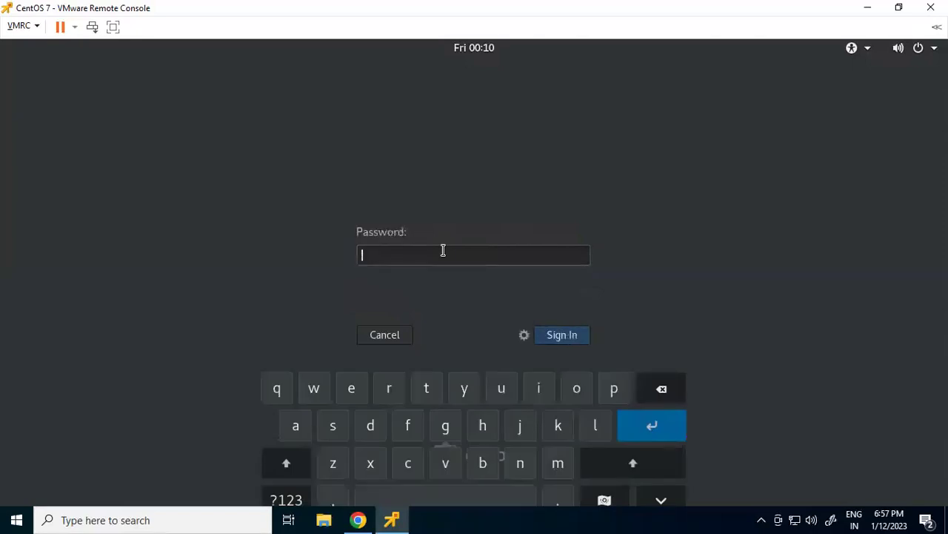
left_click(524, 338)
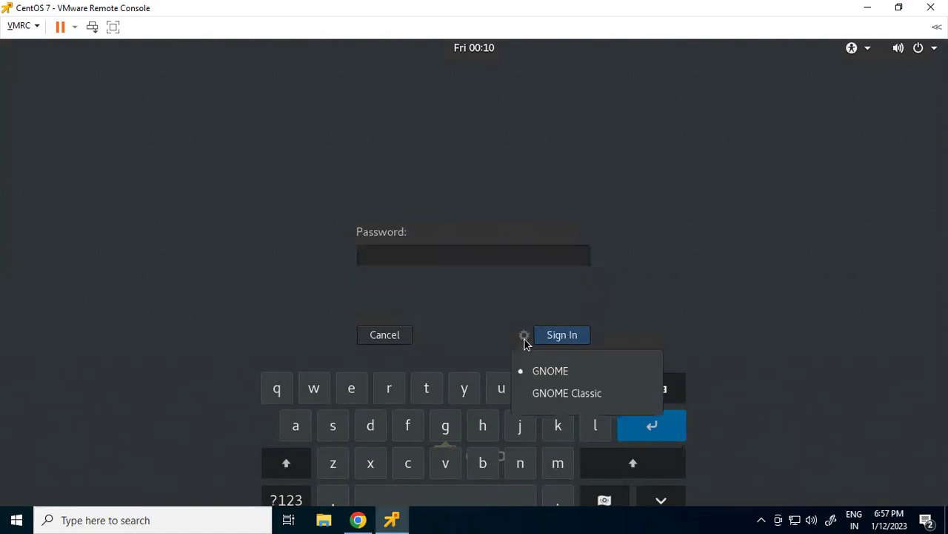
left_click(552, 397)
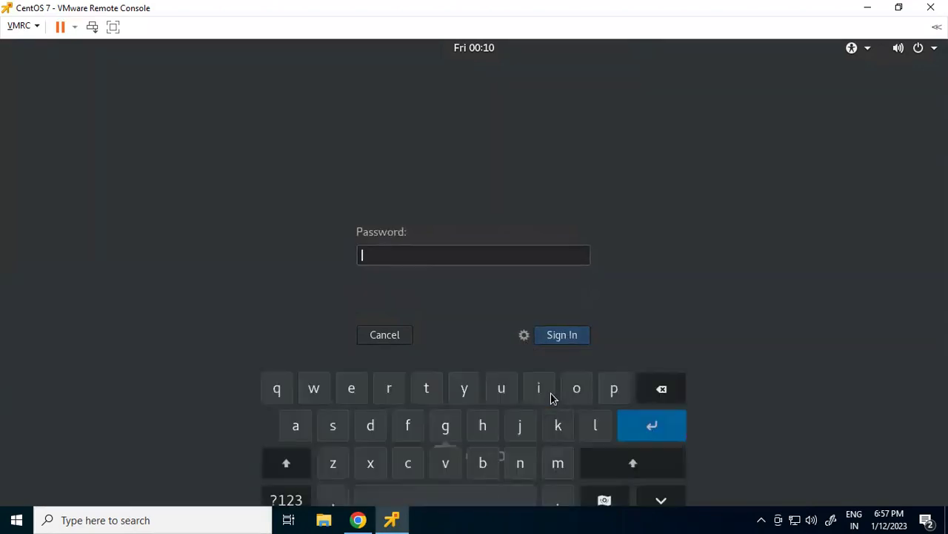
left_click(866, 56)
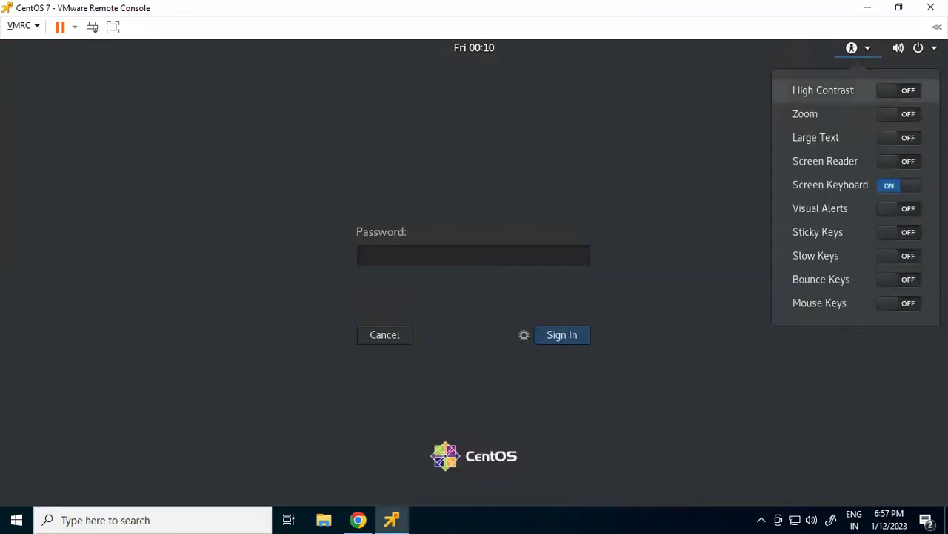
left_click(852, 185)
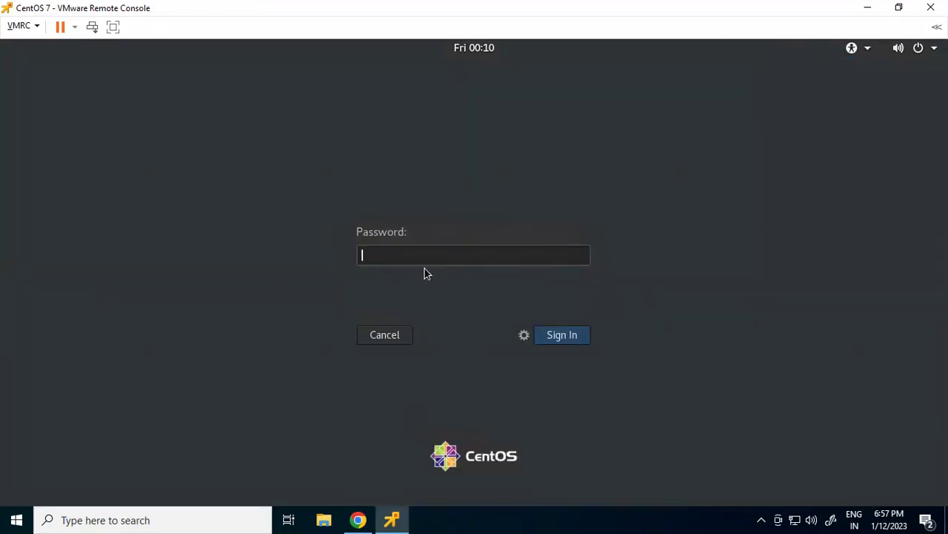
type("•••••••")
key("Return")
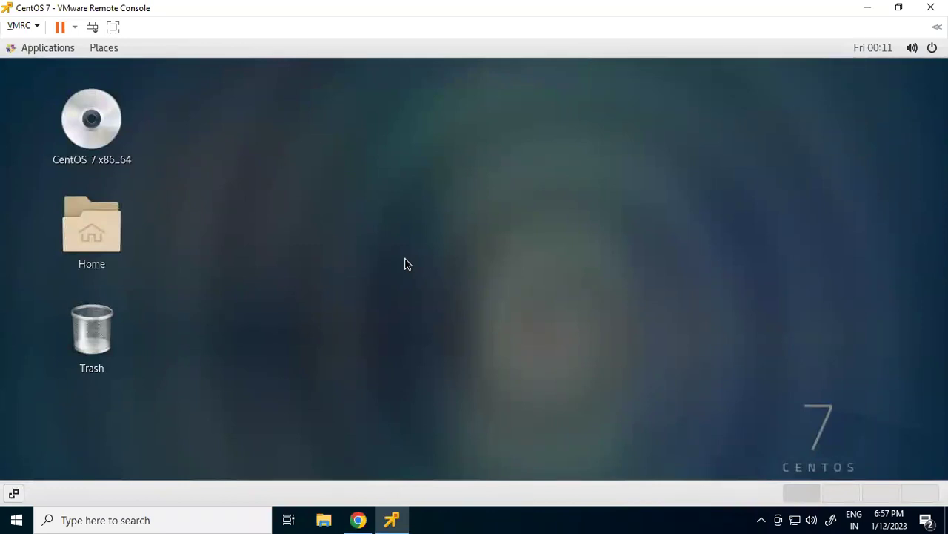
left_click(35, 54)
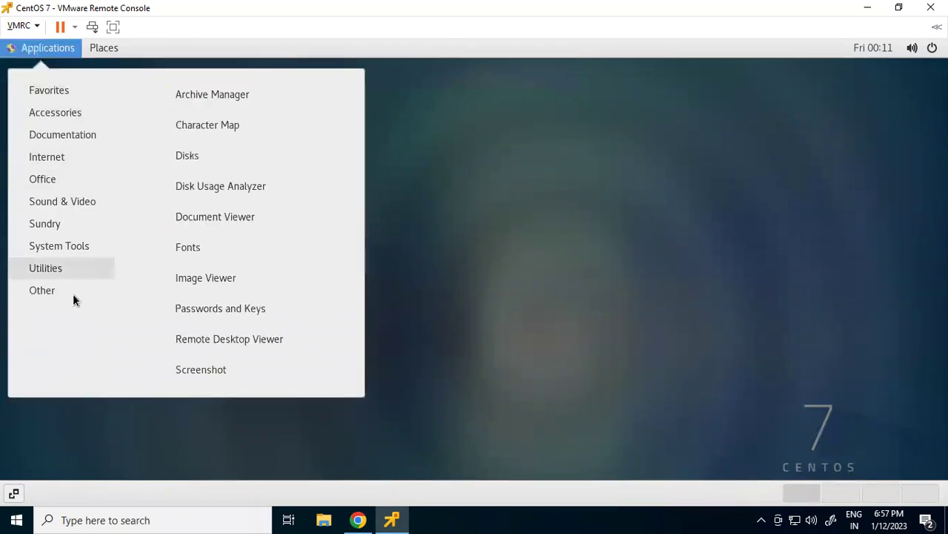
left_click(419, 190)
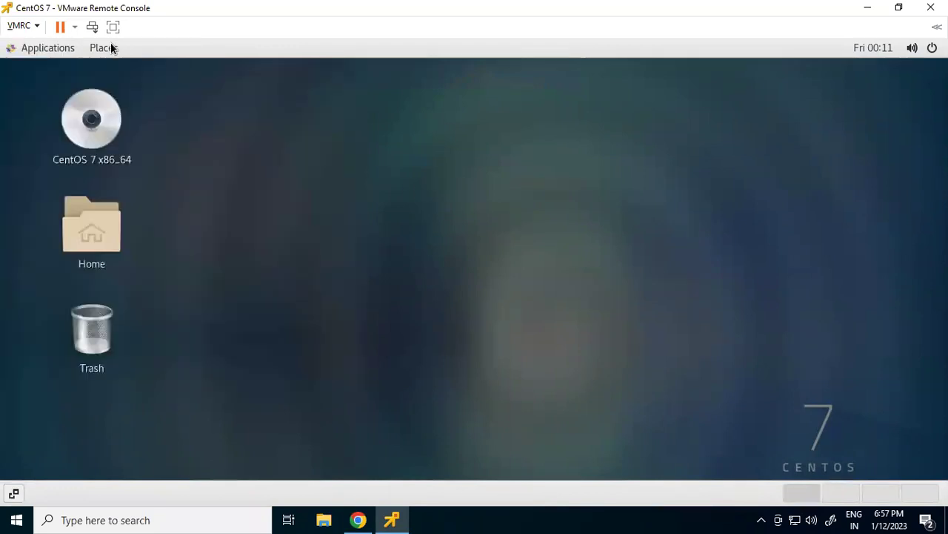
left_click(111, 44)
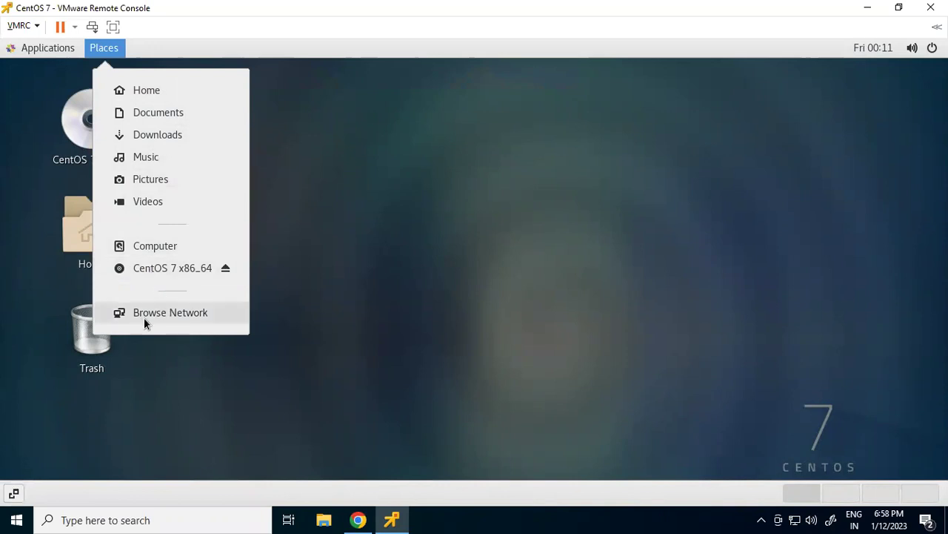
left_click(344, 298)
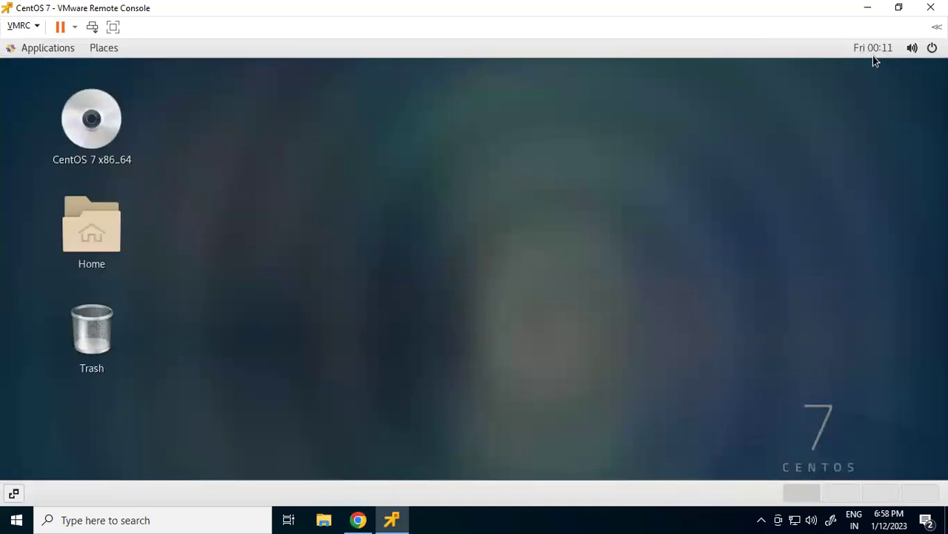
left_click(922, 47)
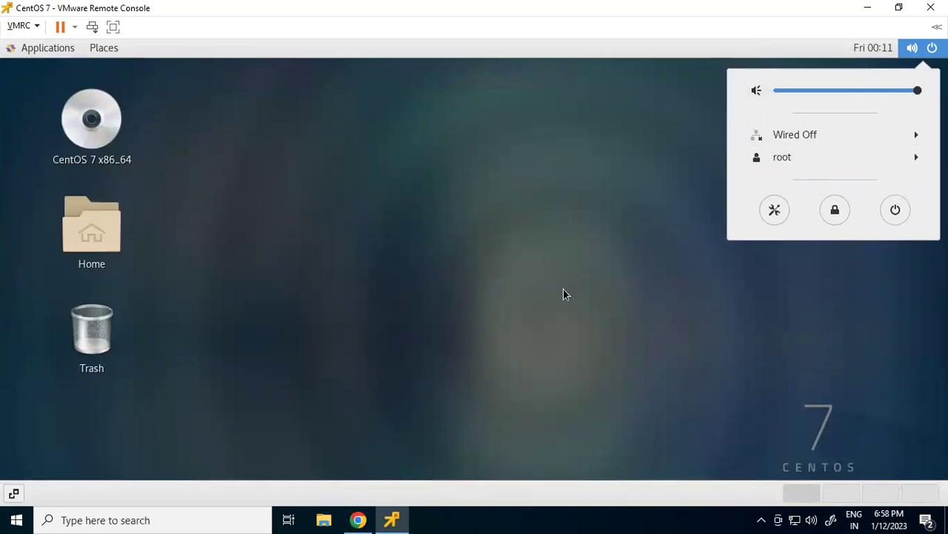
left_click(481, 301)
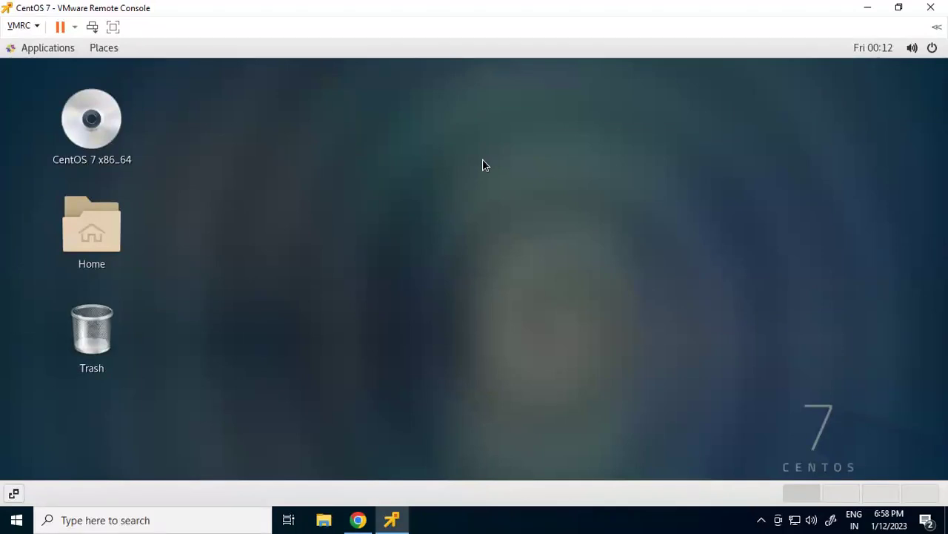
right_click(466, 164)
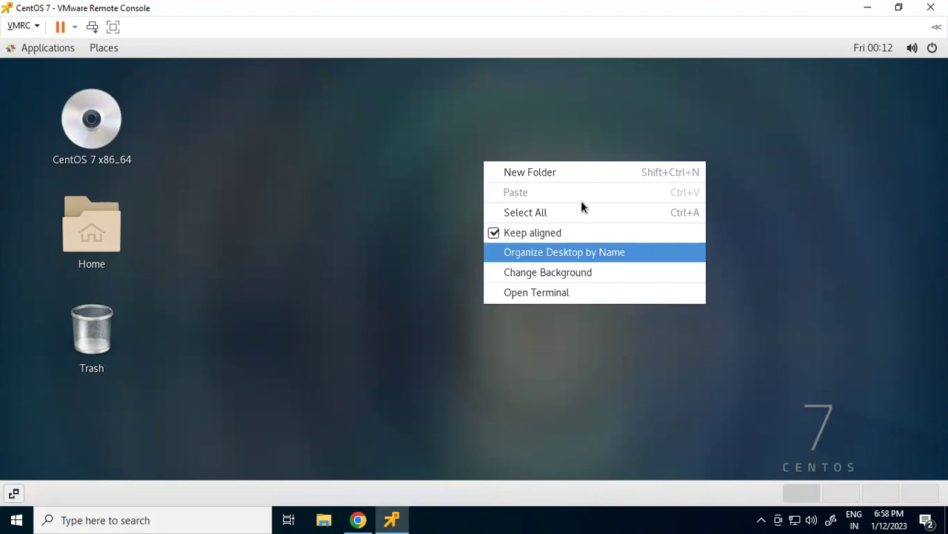
left_click(345, 239)
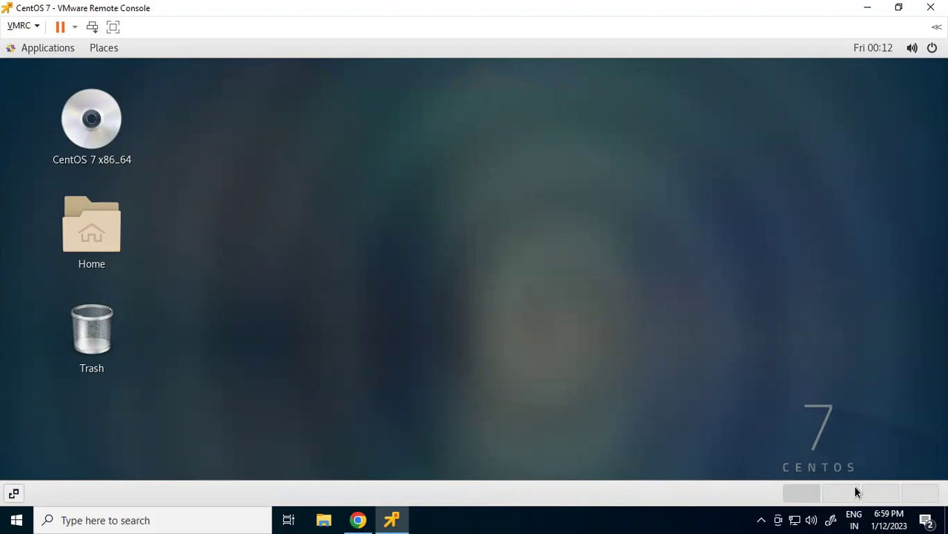
double_click(71, 235)
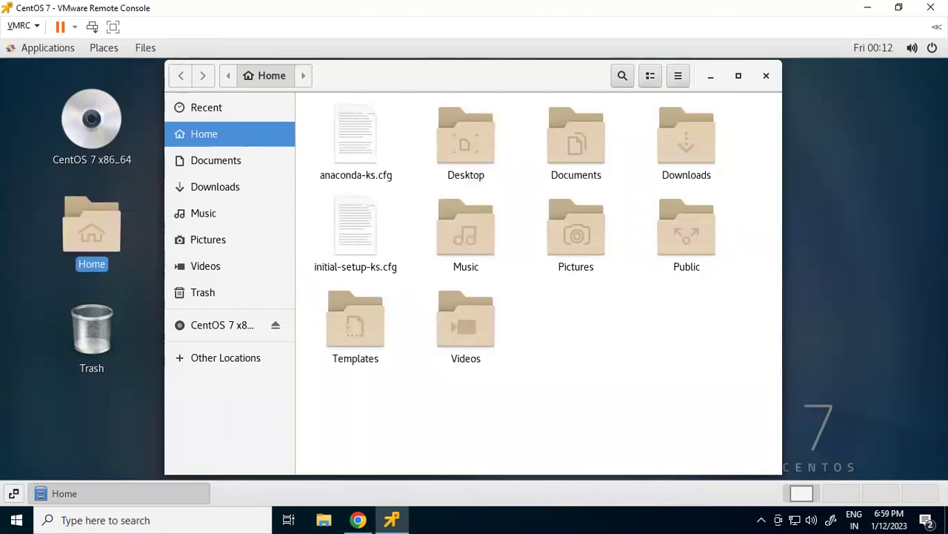
left_click(838, 496)
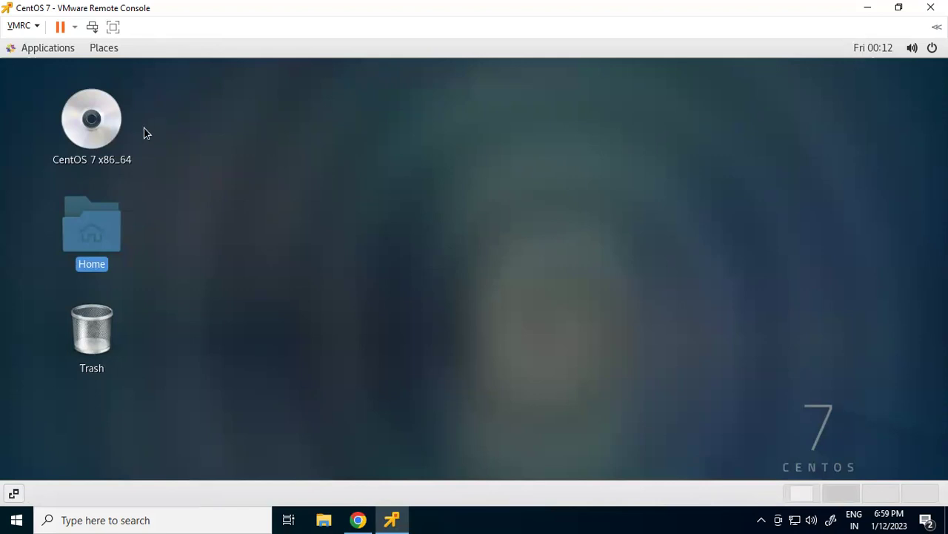
left_click(106, 129)
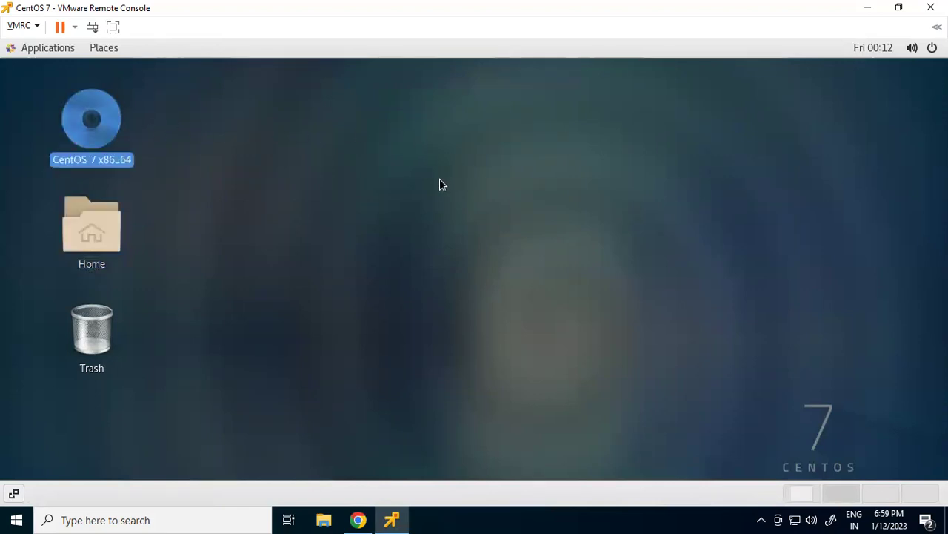
double_click(95, 143)
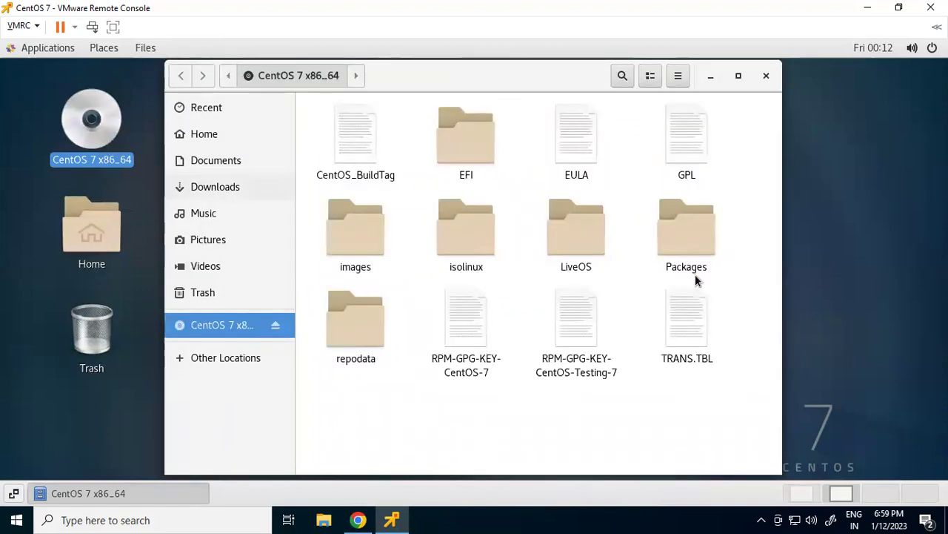
left_click(215, 186)
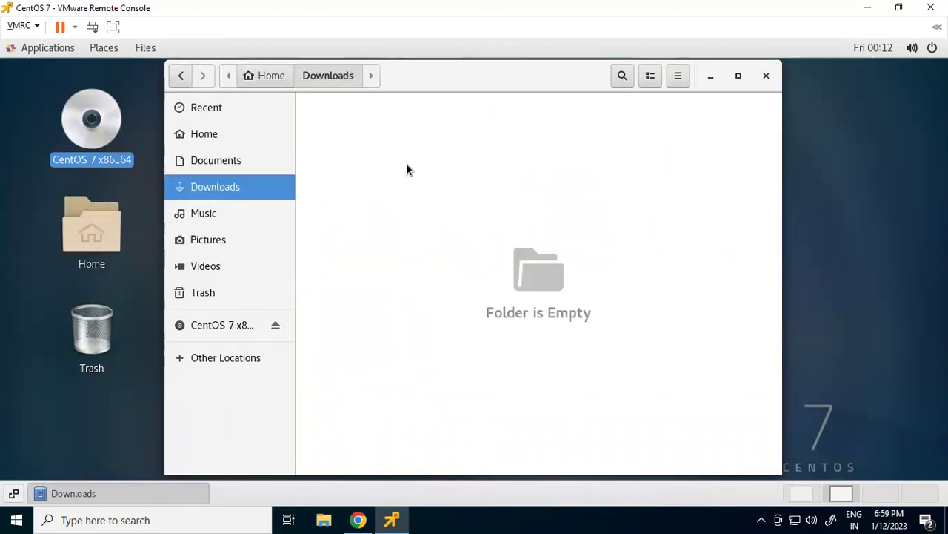
left_click(224, 324)
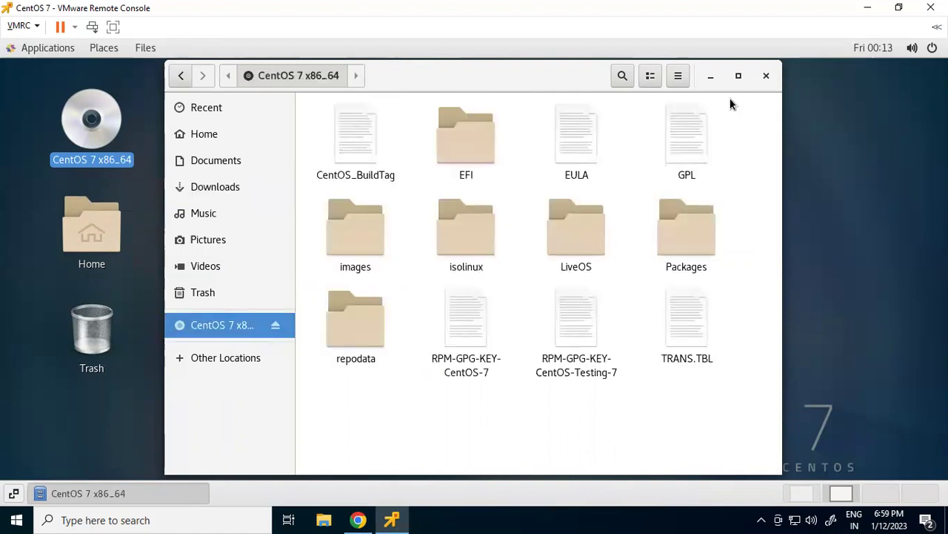
left_click(883, 491)
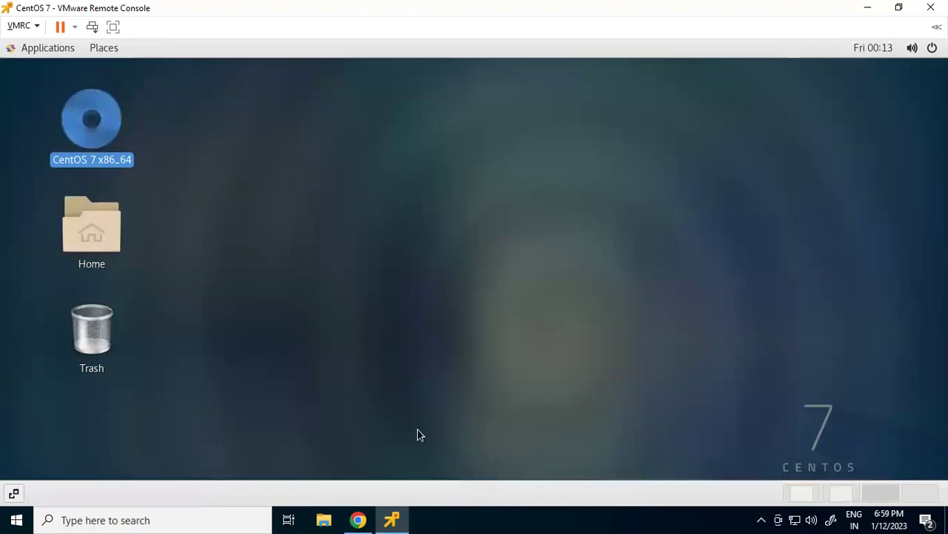
double_click(105, 341)
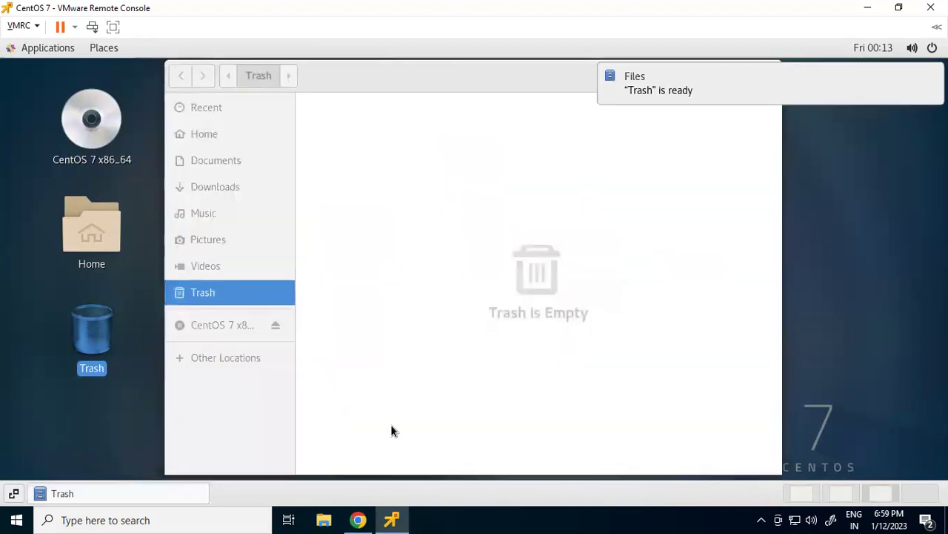
left_click(437, 418)
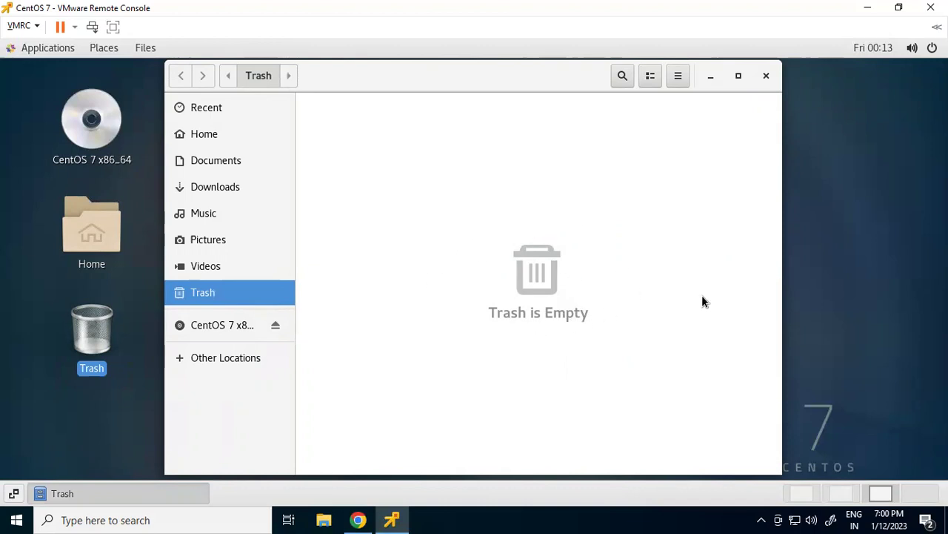
left_click(837, 491)
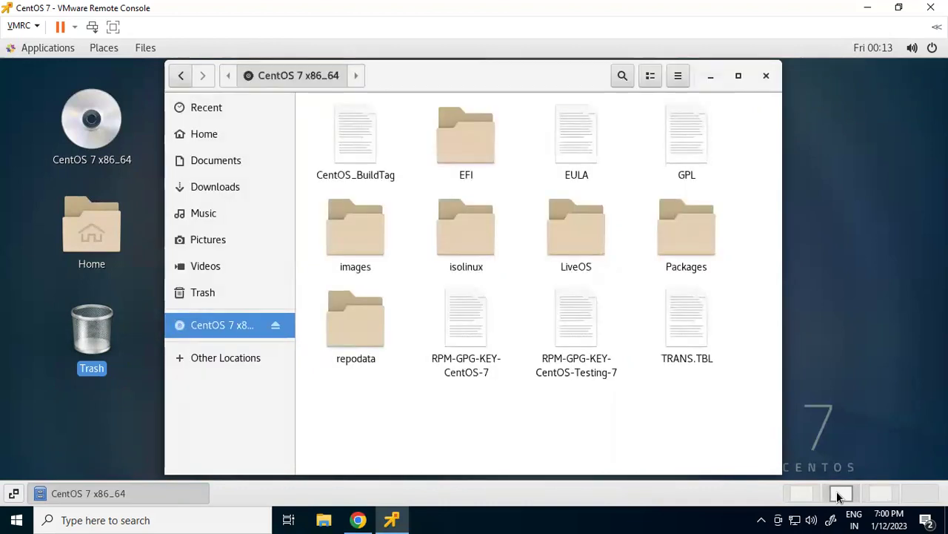
left_click(795, 490)
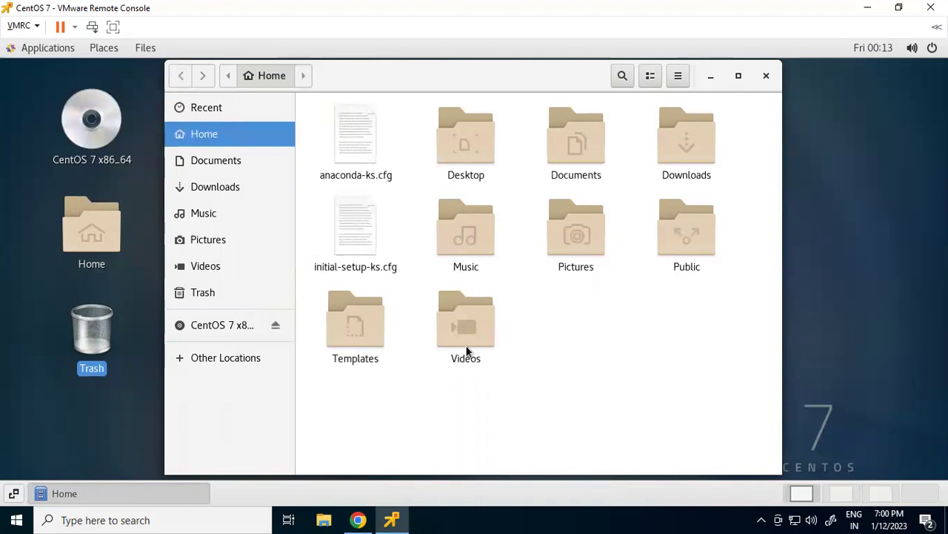
left_click(880, 494)
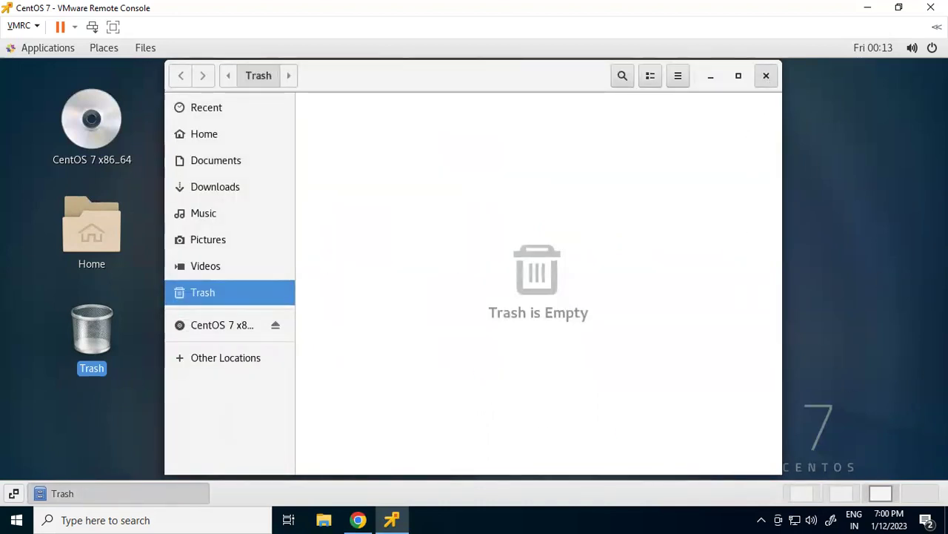
left_click(766, 76)
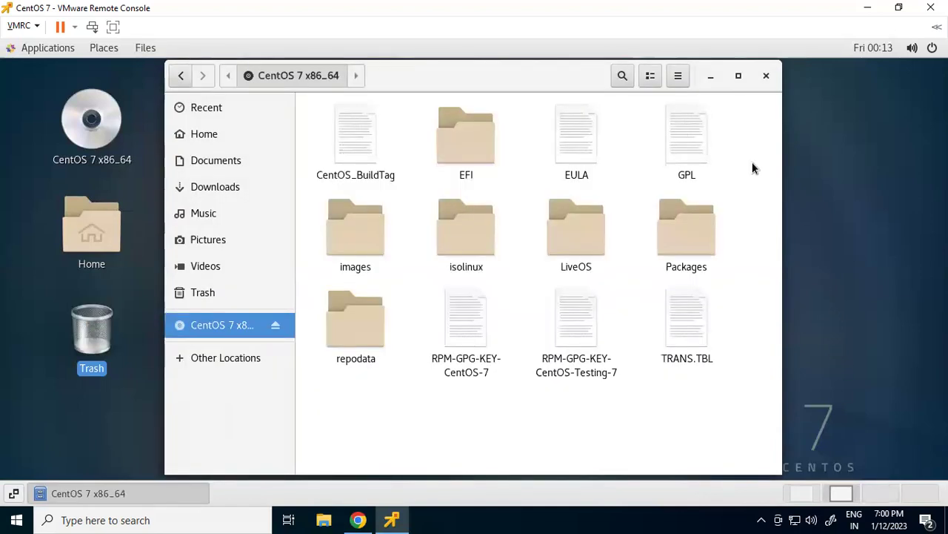
left_click(764, 77)
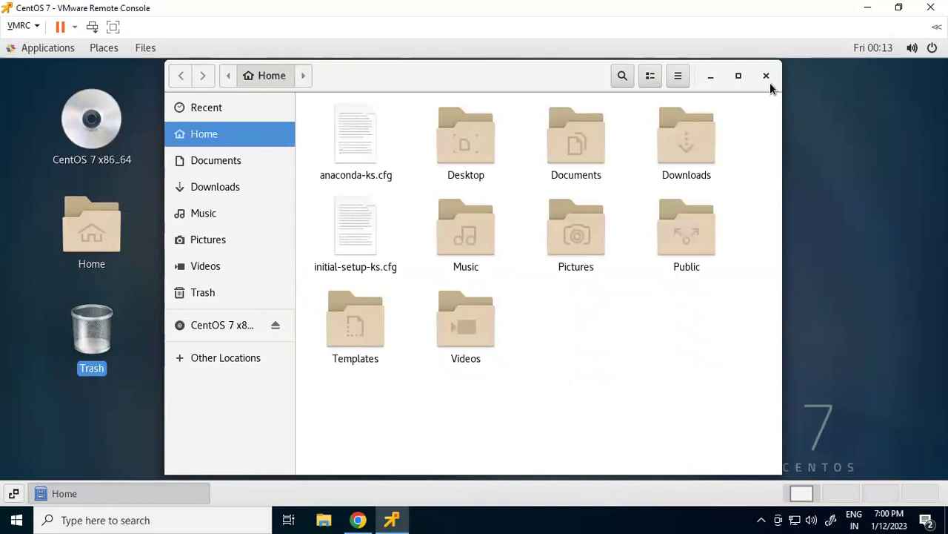
left_click(767, 75)
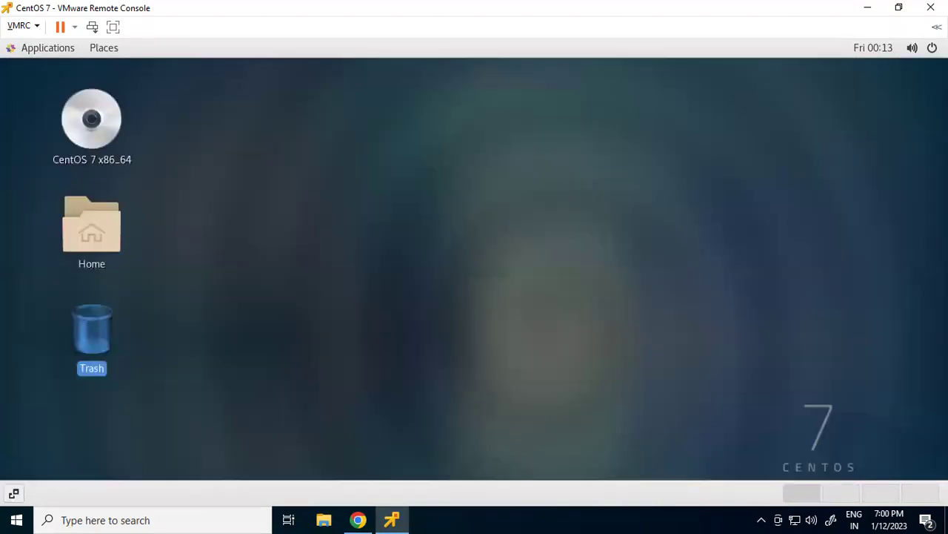
Step: Log root out via system menu, root, Log Out, and confirm the dialog
left_click(921, 47)
left_click(801, 158)
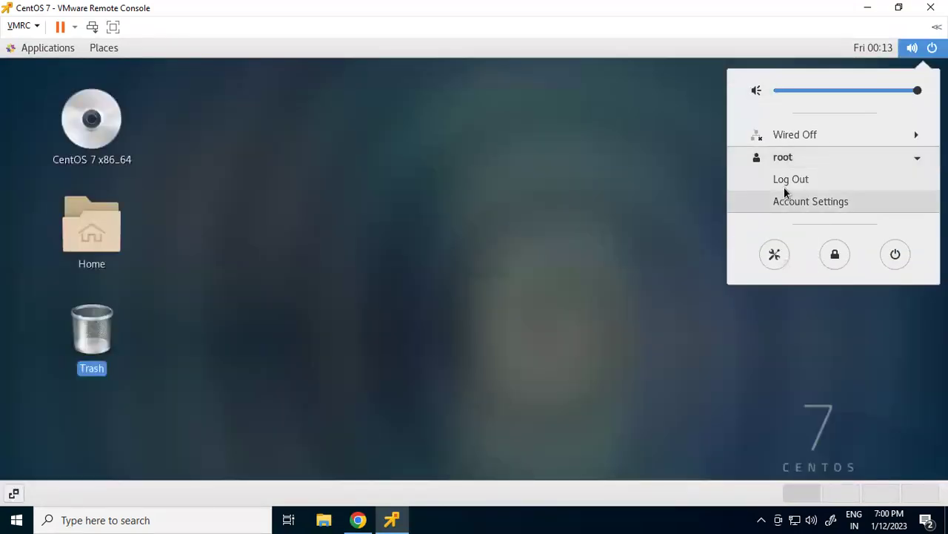
left_click(785, 179)
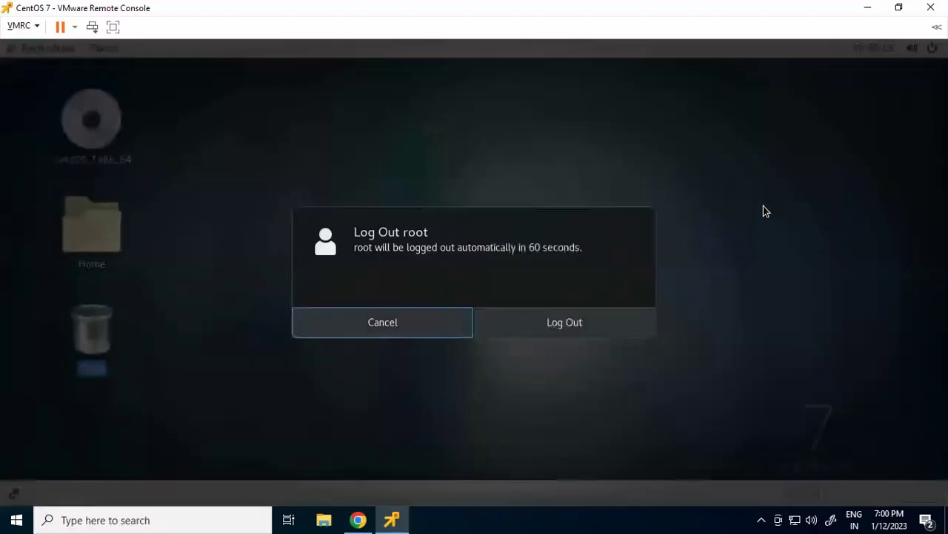
left_click(561, 331)
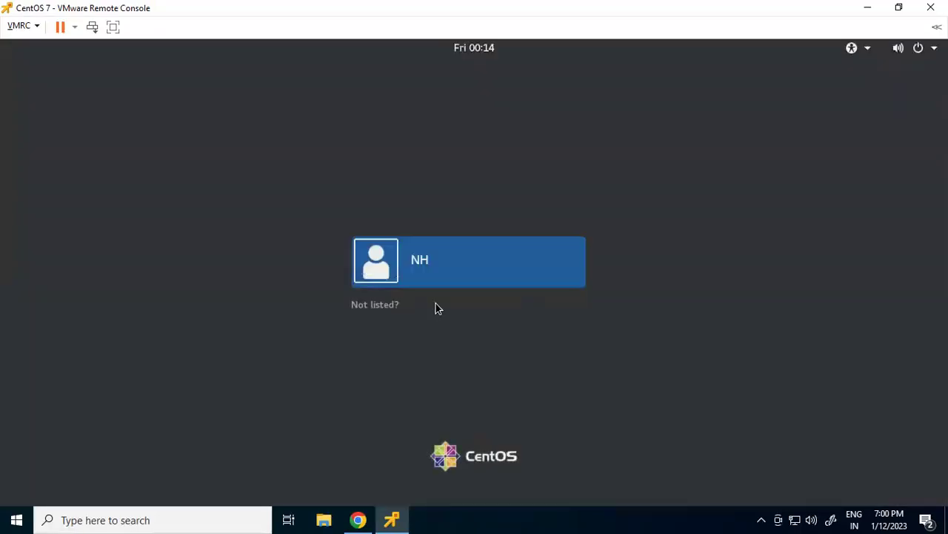
Step: Sign in as root via 'Not listed?', choosing the standard GNOME session and entering the password
left_click(390, 304)
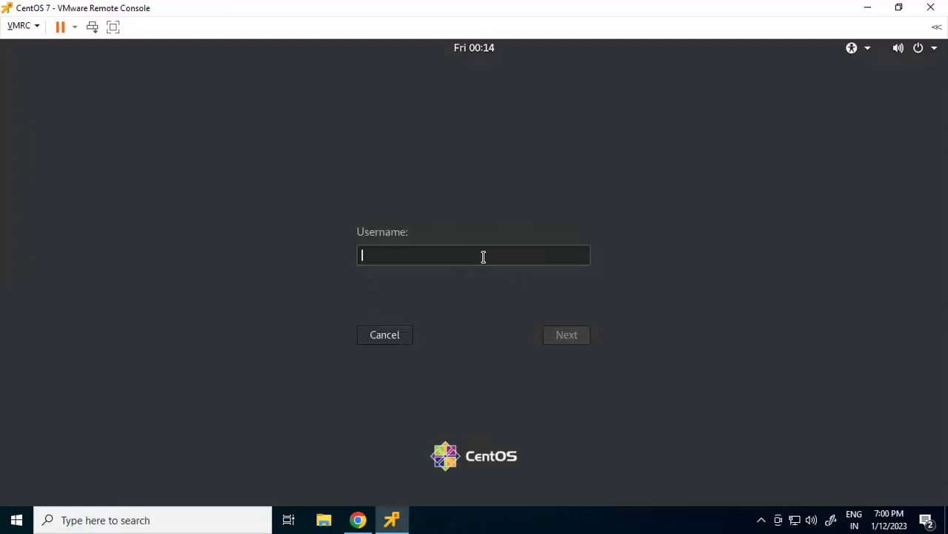
type("root")
key("Return")
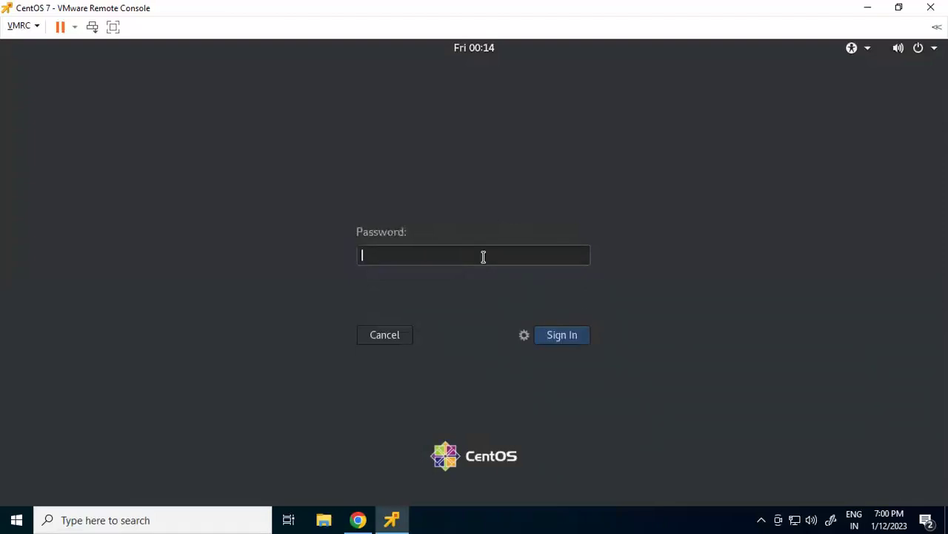
left_click(524, 335)
left_click(542, 372)
type("******")
key("Return")
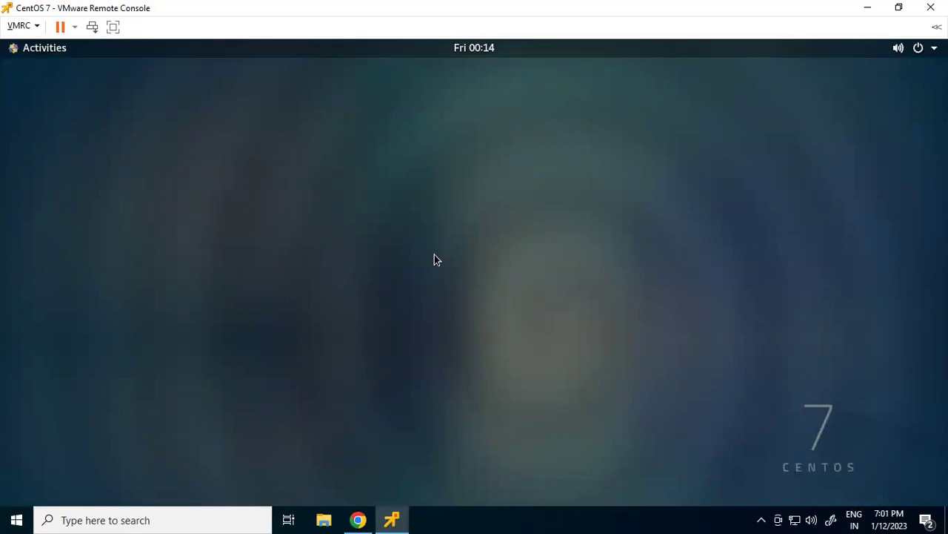
Step: Search Activities for 'ter', then clear the search and return to the desktop
key("super")
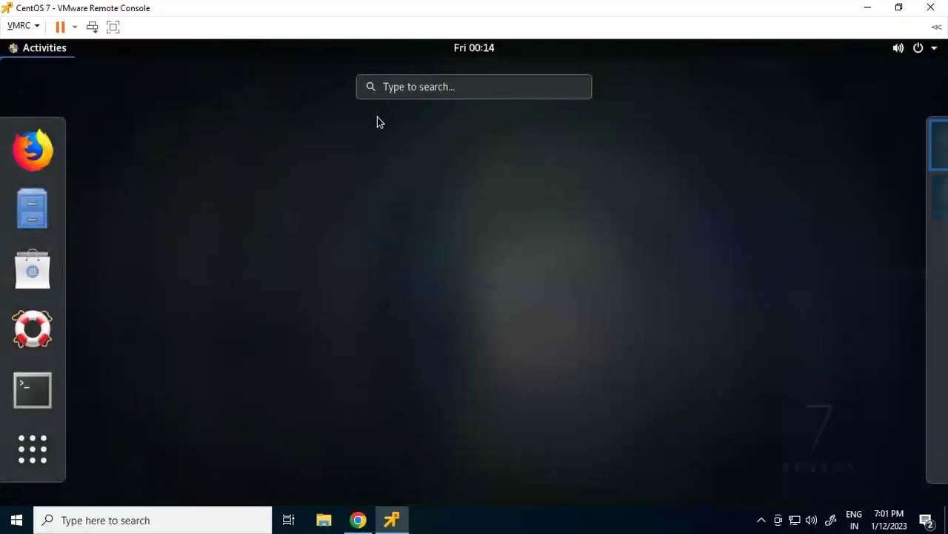
key("super")
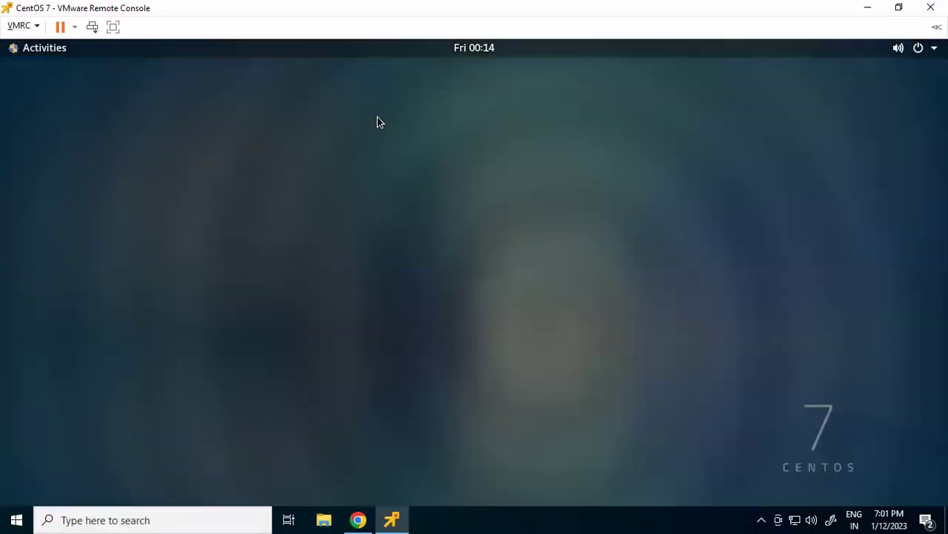
key("super")
type("ter")
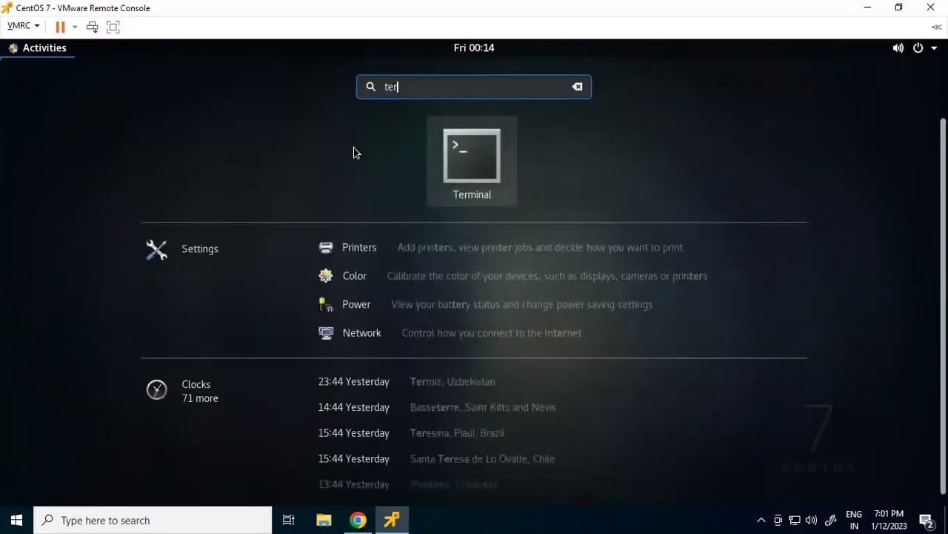
key("BackSpace")
key("BackSpace")
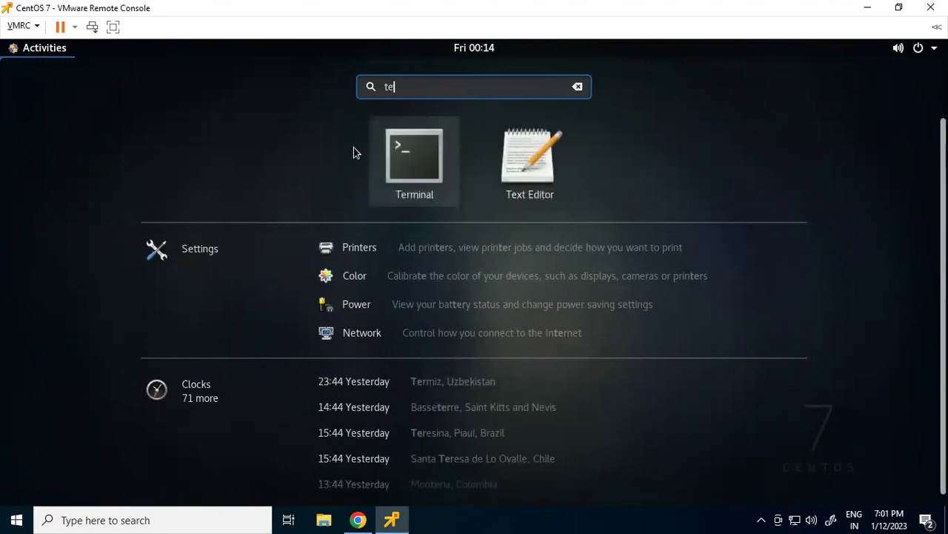
key("BackSpace")
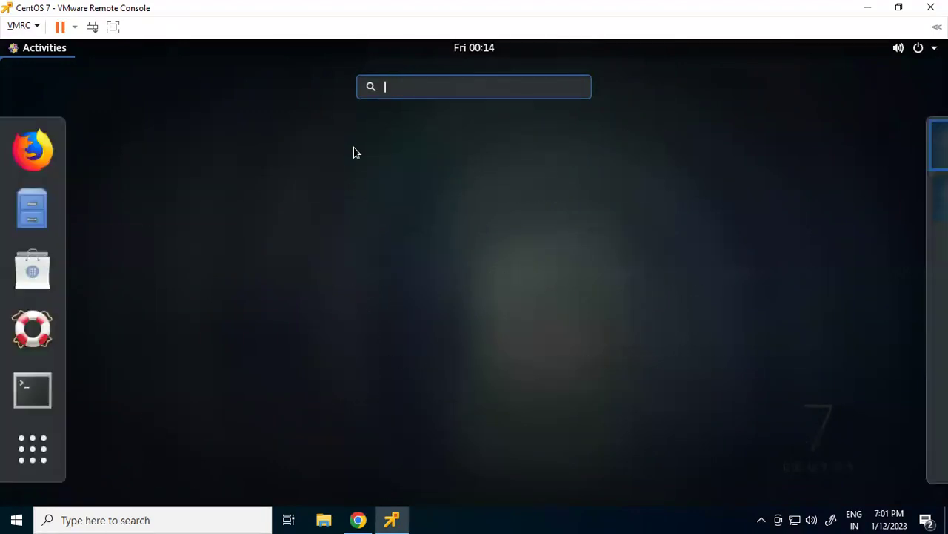
key("Escape")
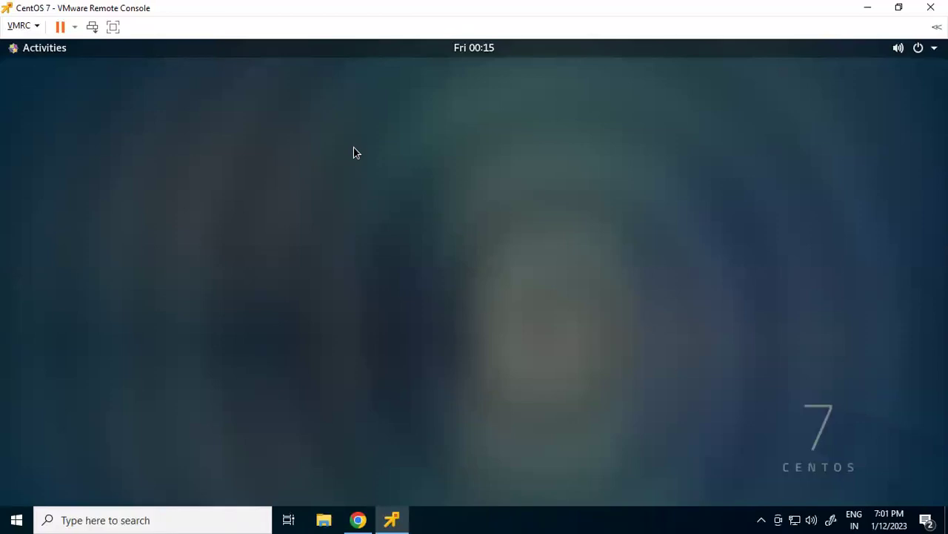
Step: Launch Terminal by searching 'ter' in the Activities overview
key("super")
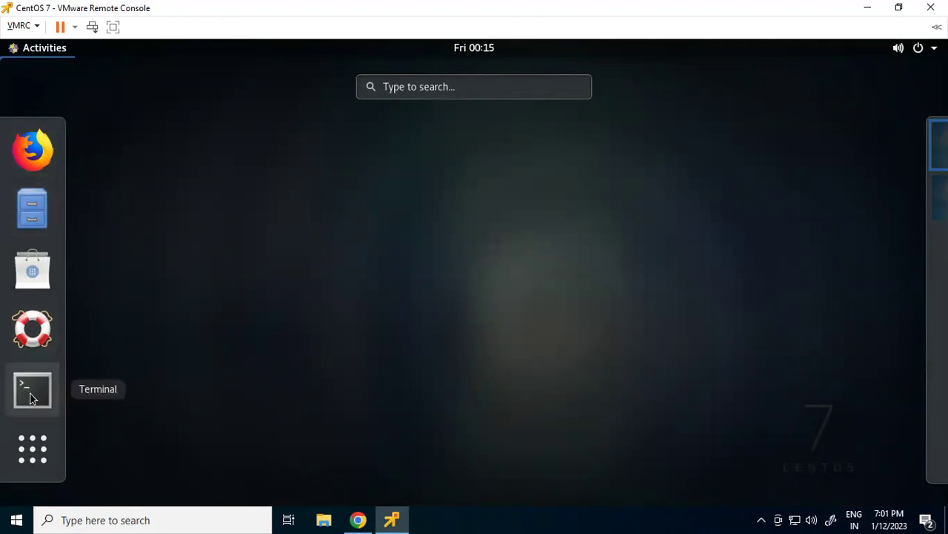
left_click(431, 86)
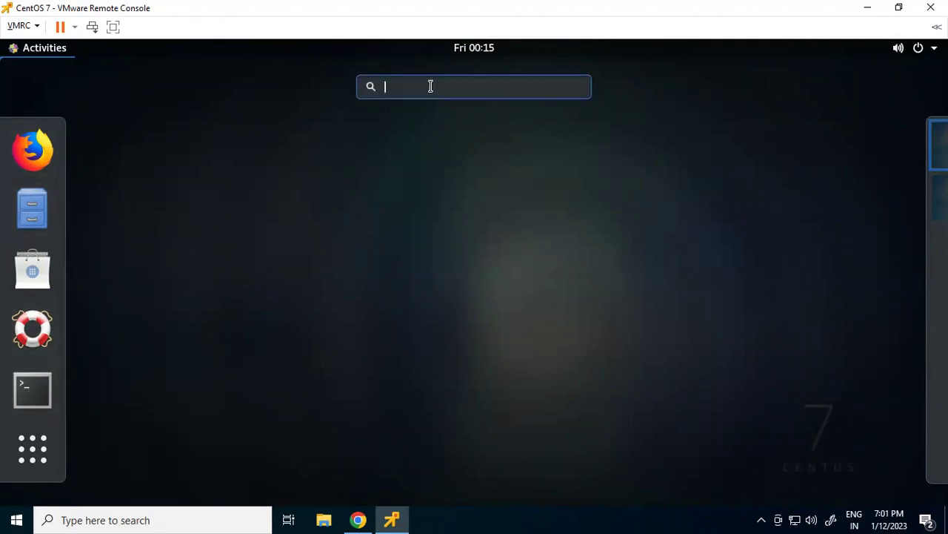
type("ter")
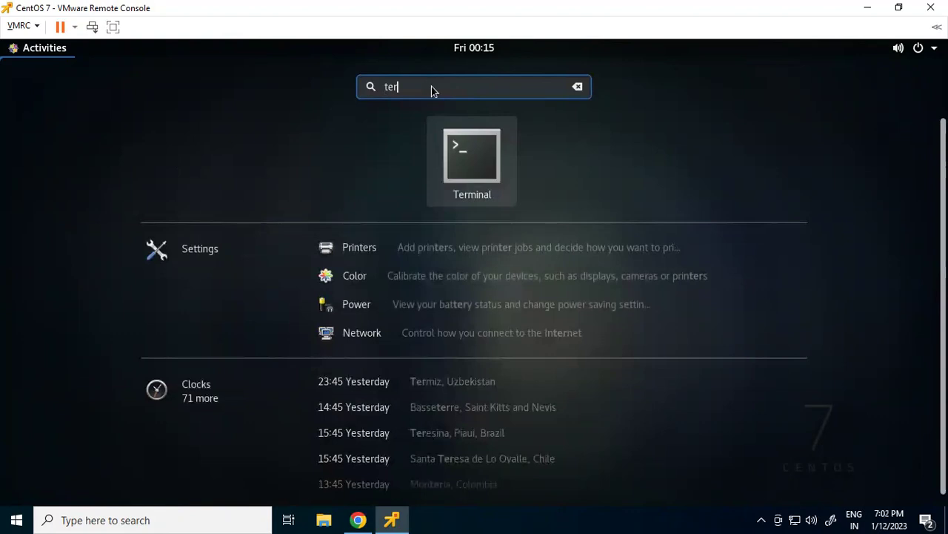
key("Return")
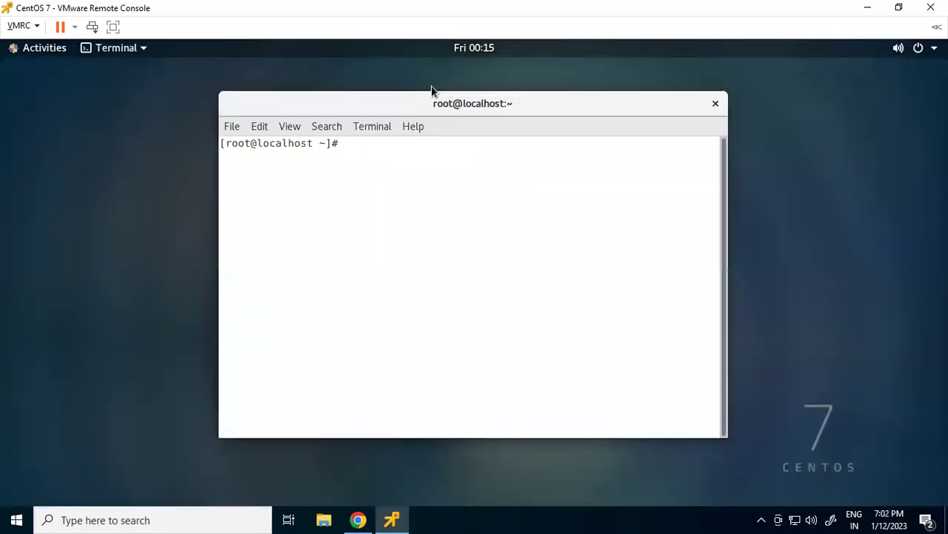
Step: Maximize the Terminal window to fill the desktop
double_click(559, 106)
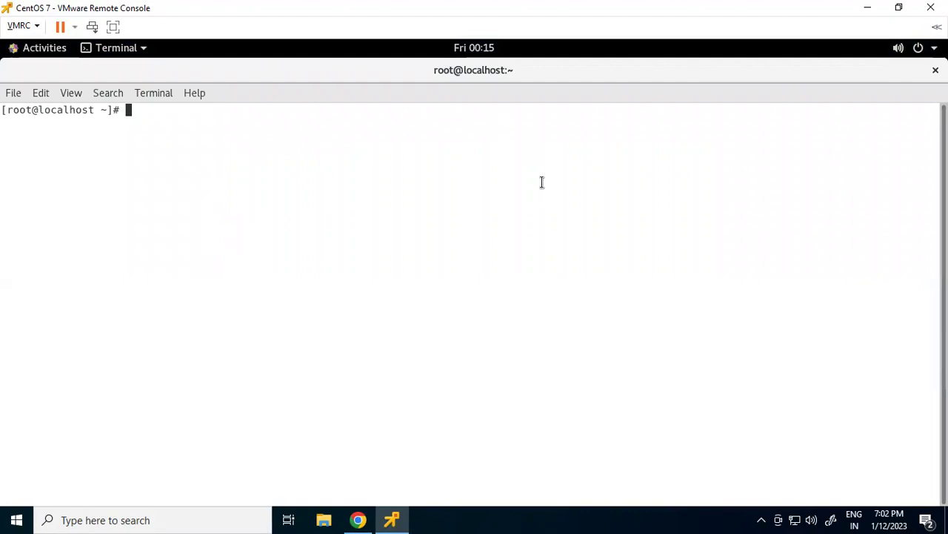
left_click_drag(57, 108, 2, 122)
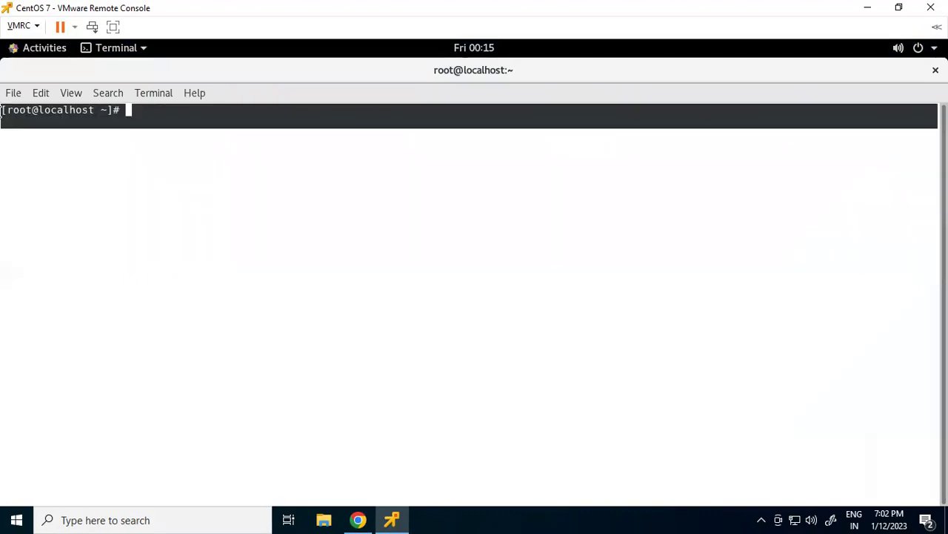
left_click(138, 112)
left_click_drag(65, 110, 1, 111)
left_click(118, 111)
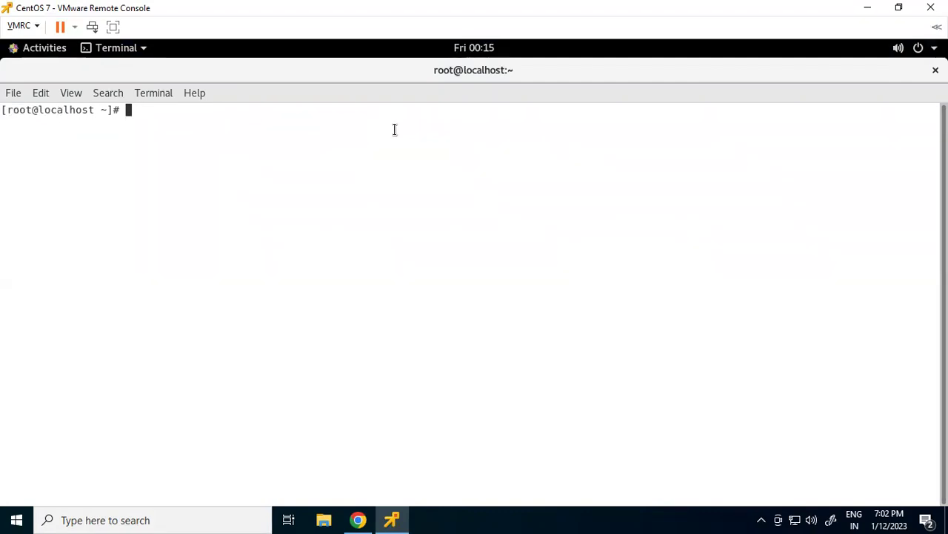
Step: Enlarge the terminal text twice and type 'ctrl+shift+' at the prompt
key("ctrl+plus")
key("ctrl+plus")
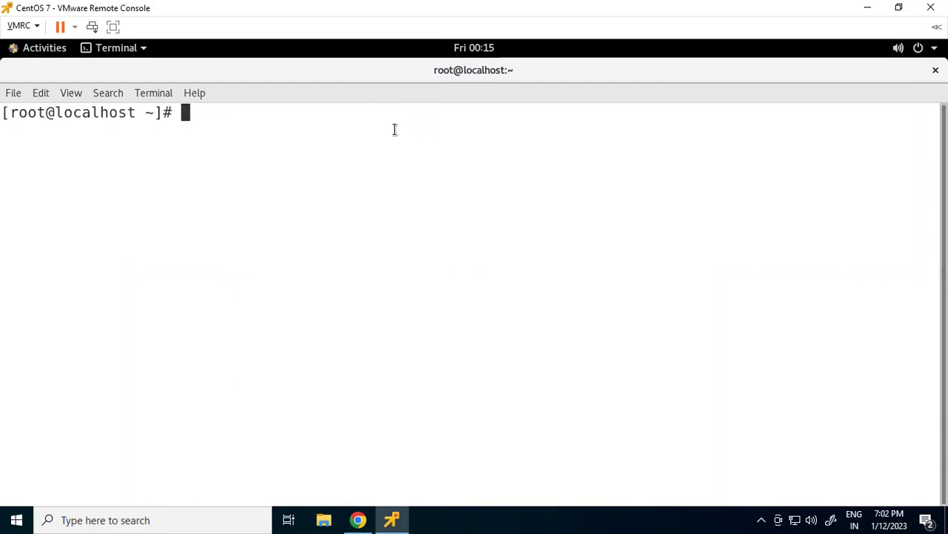
key("ctrl+plus")
key("ctrl+plus")
key("ctrl+plus")
key("ctrl+plus")
key("ctrl+plus")
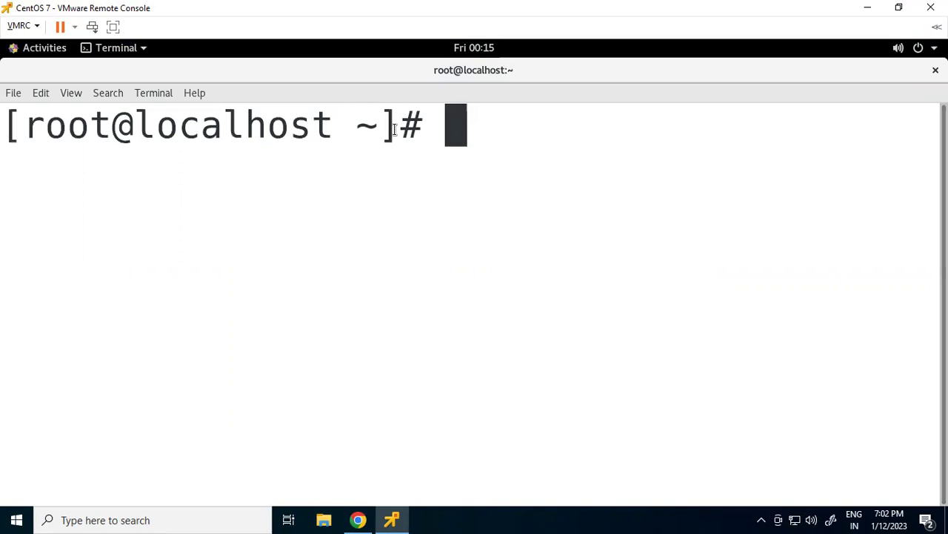
type("ctrl")
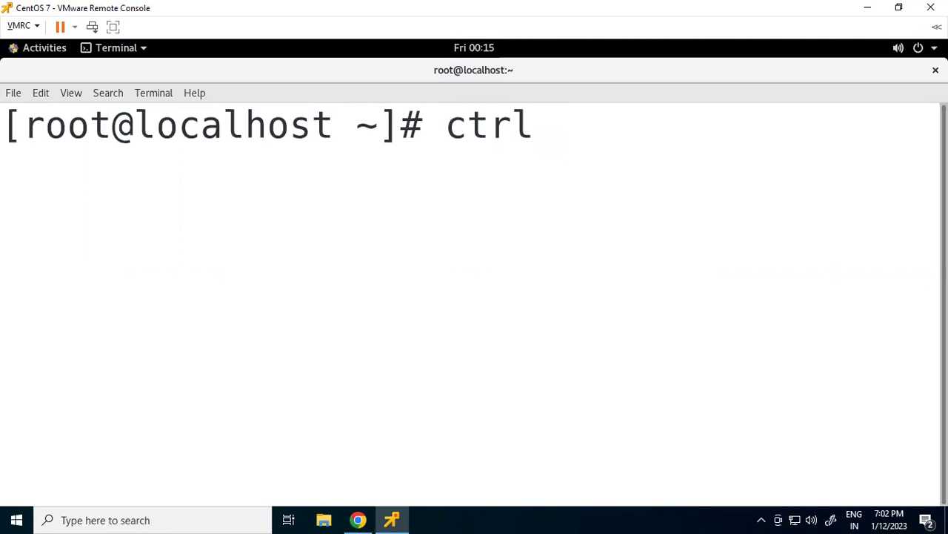
type("+shift")
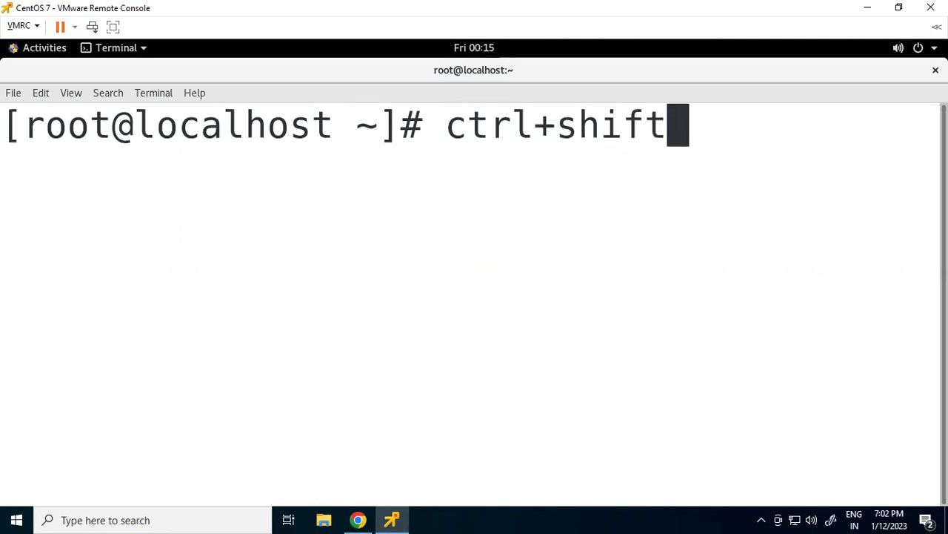
type("+")
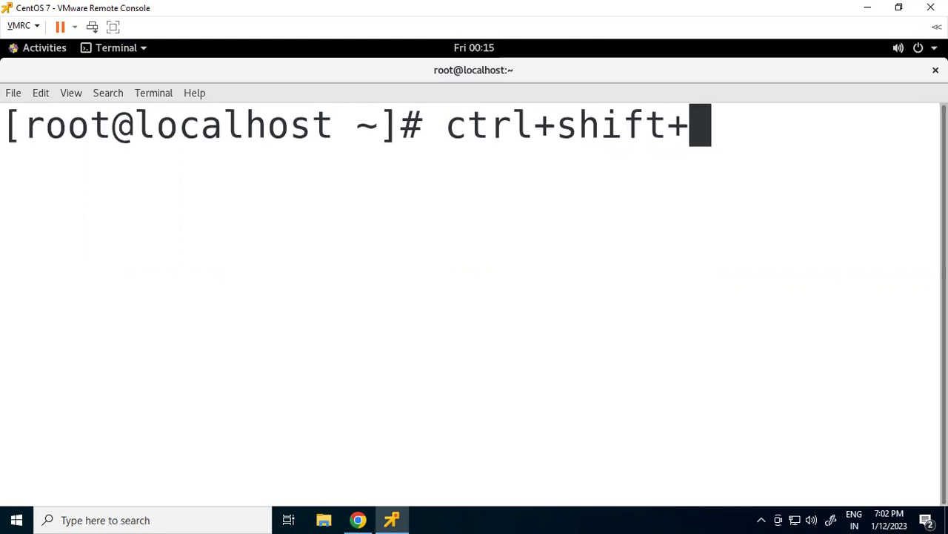
Step: Edit the prompt text toward 'ctrl-shift-+' with arrow keys, Delete and Backspace
key("BackSpace")
key("Left")
key("Left")
key("Left")
key("Left")
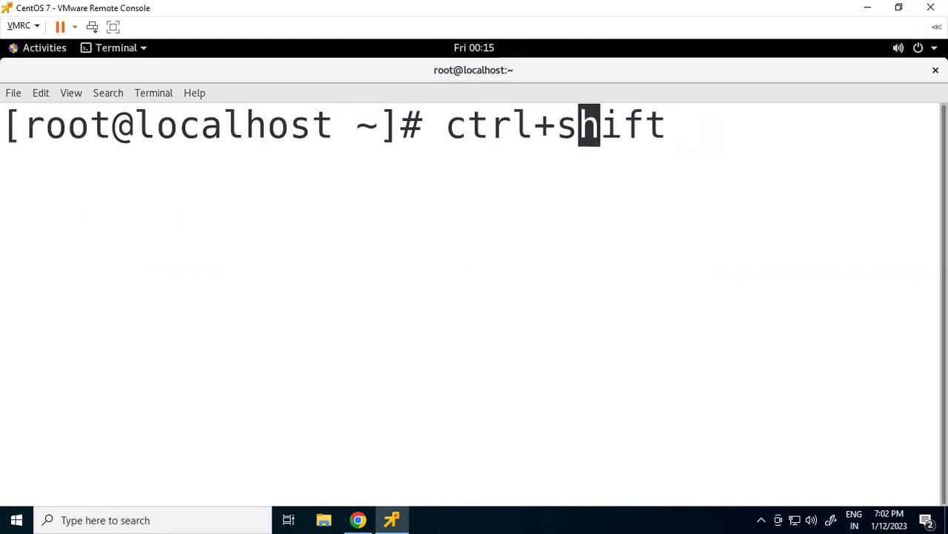
key("Left")
key("Delete")
key("BackSpace")
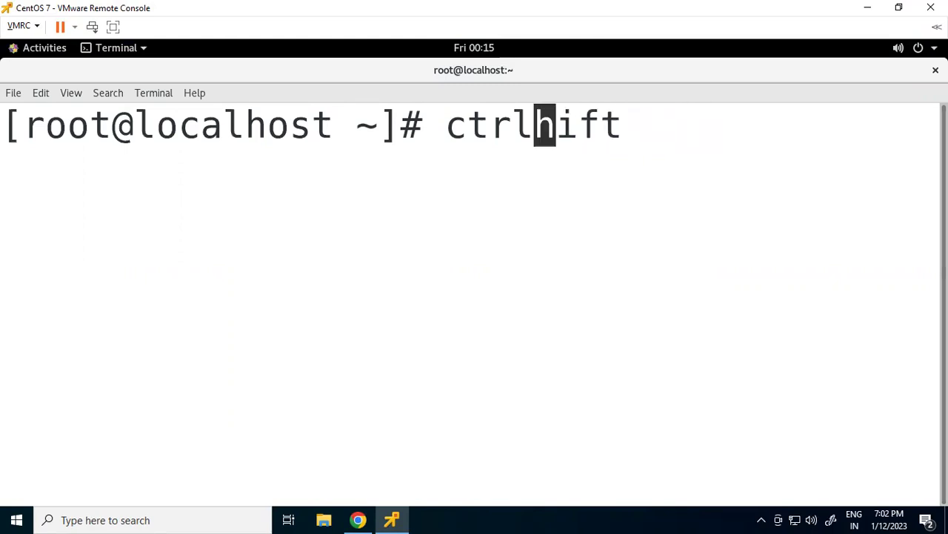
type("s")
key("Left")
type("-")
key("Right")
key("Right")
key("Right")
key("Right")
key("Right")
type("-")
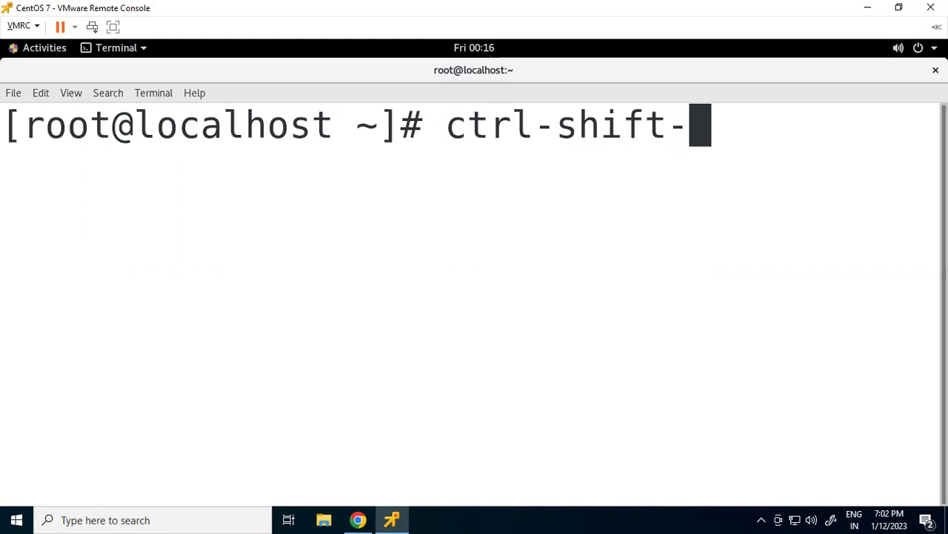
type("+")
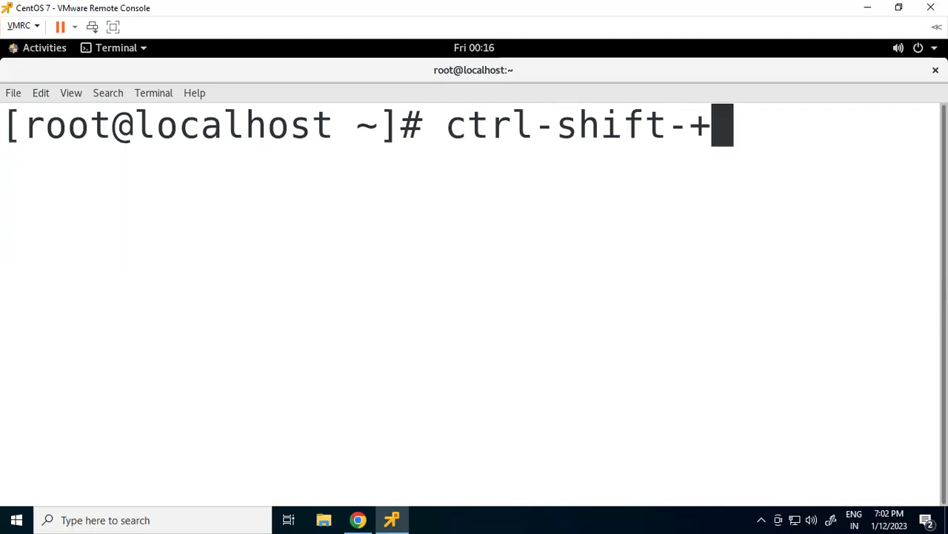
Step: Fix the line to read 'ctrl shift +' and cancel it with Ctrl+C
key("Left")
key("BackSpace")
key("Left")
key("Left")
key("Left")
key("Left")
key("Left")
key("Left")
key("Right")
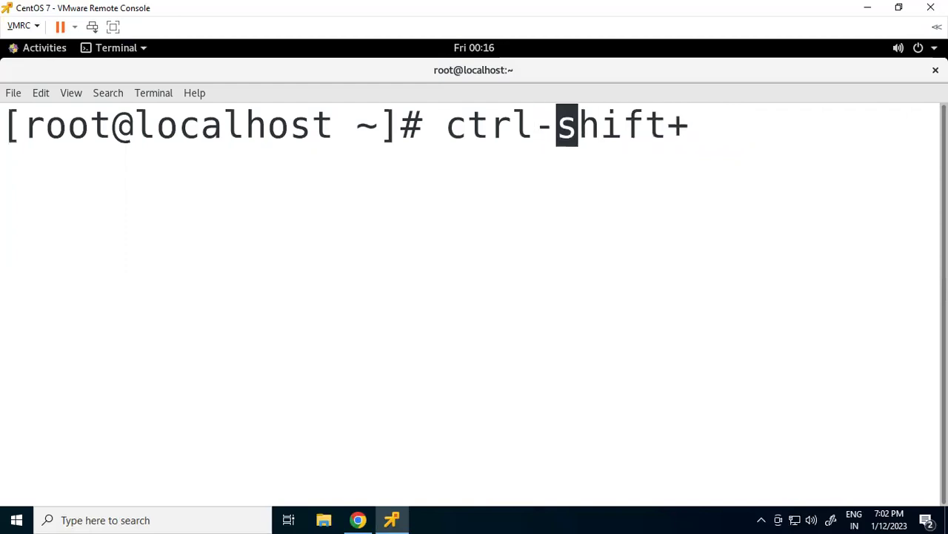
key("BackSpace")
key("Right")
key("Right")
key("Right")
key("Right")
key("Right")
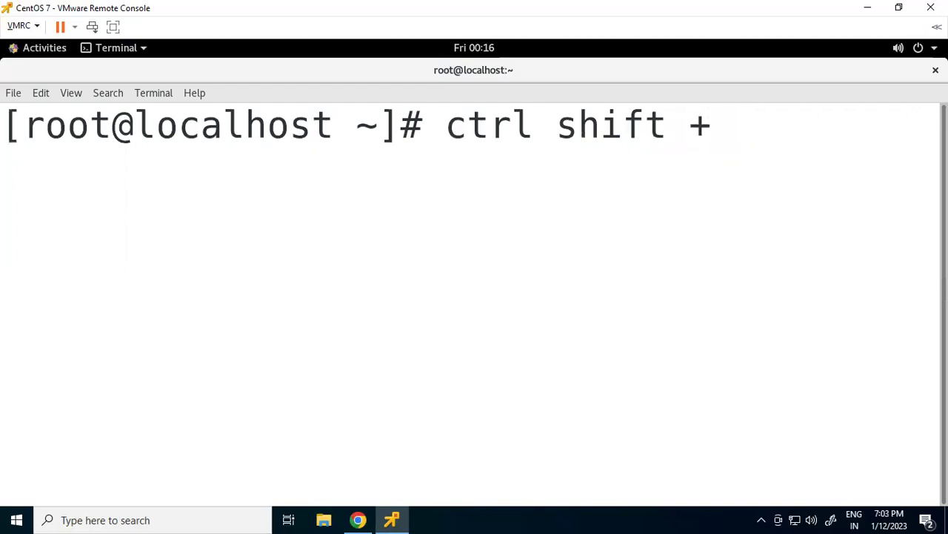
key("ctrl+c")
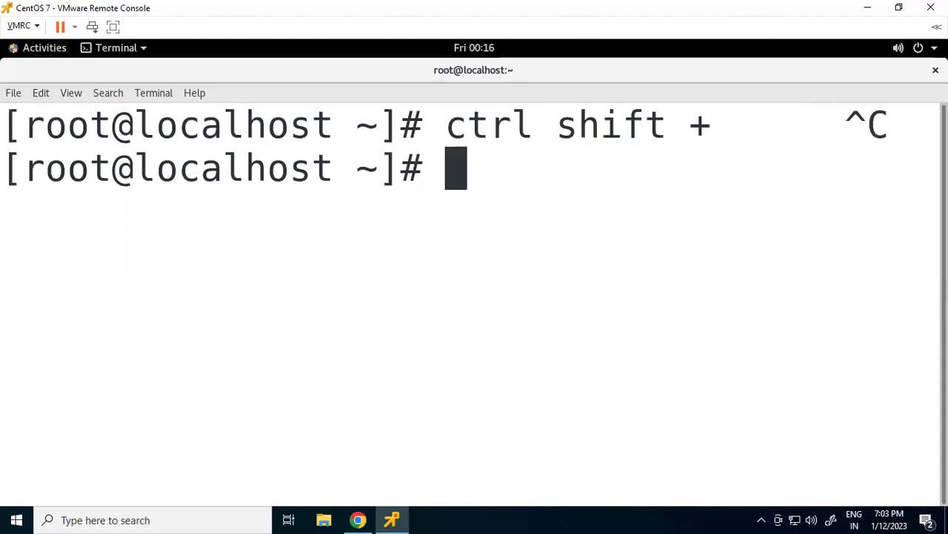
Step: Shrink the terminal text with Ctrl+-, enlarge it briefly, then reset it with Ctrl+0
key("ctrl+minus")
key("ctrl+minus")
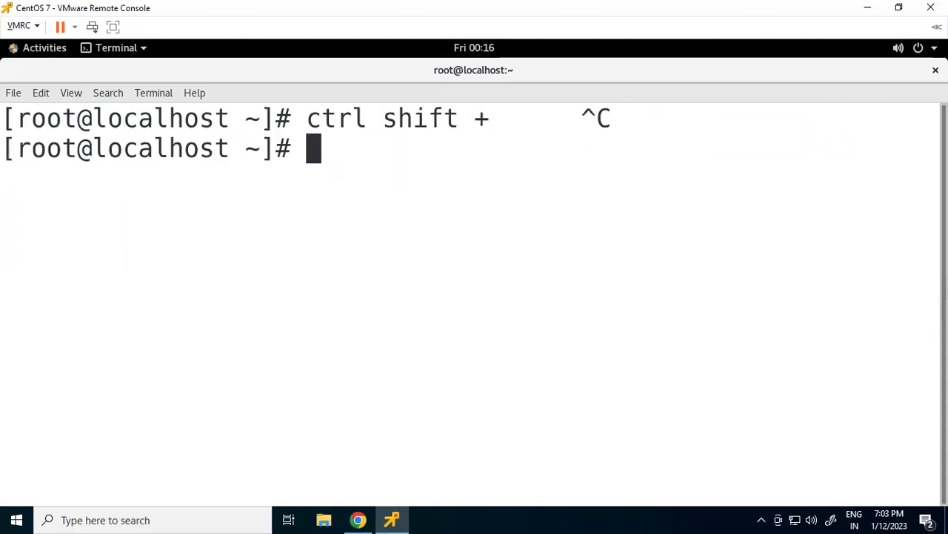
key("ctrl+minus")
key("ctrl+minus")
key("ctrl+minus")
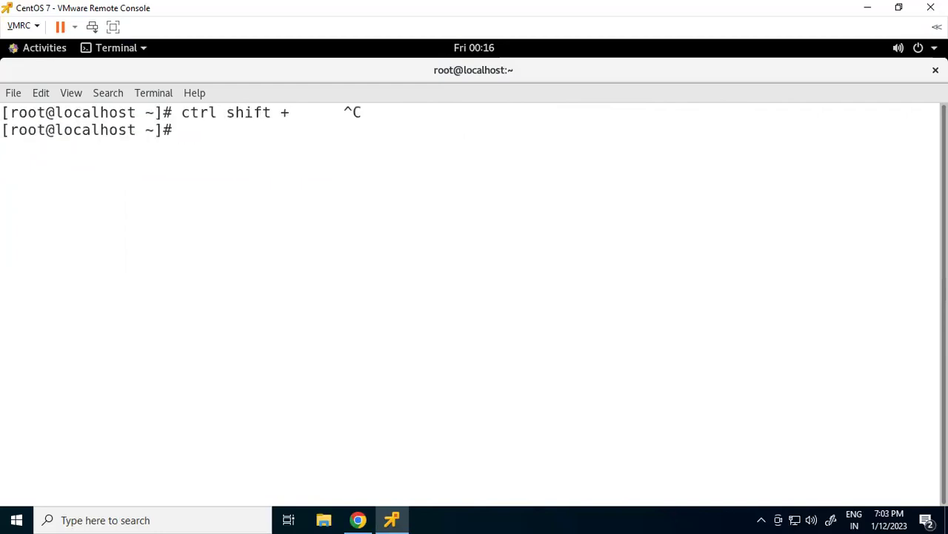
key("ctrl+minus")
key("ctrl+minus")
key("ctrl+minus")
key("ctrl+minus")
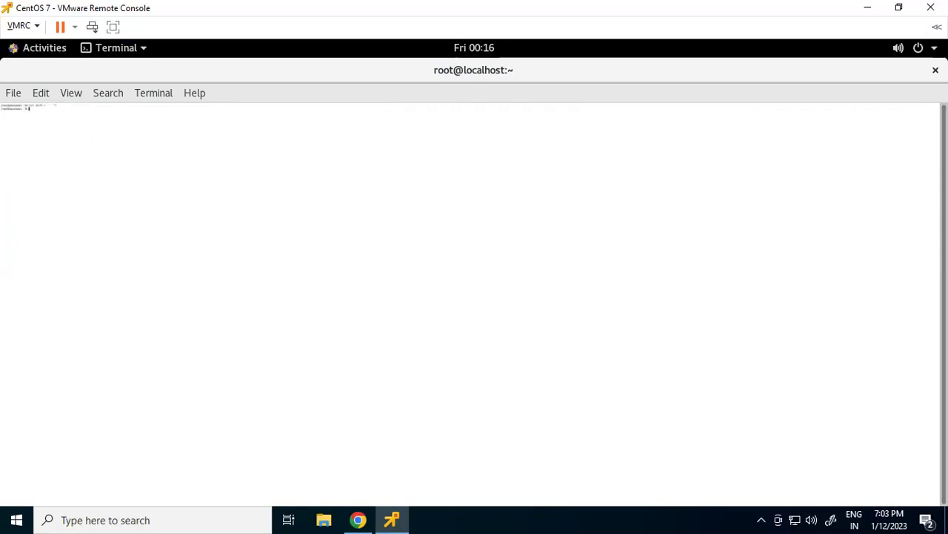
key("ctrl+plus")
key("ctrl+plus")
key("ctrl+plus")
key("ctrl+plus")
key("ctrl+plus")
key("ctrl+plus")
key("ctrl+plus")
key("ctrl+plus")
key("ctrl+plus")
key("ctrl+plus")
key("ctrl+plus")
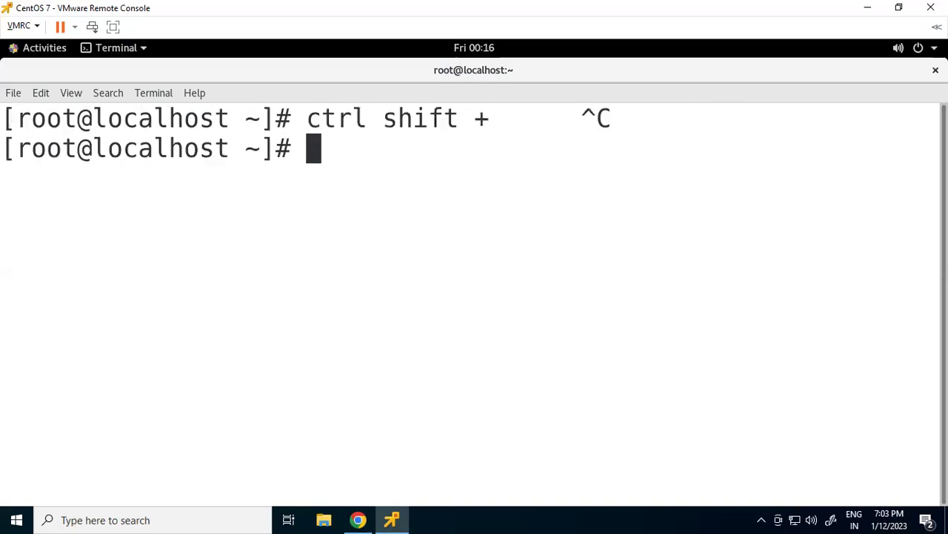
key("ctrl+minus")
key("ctrl+minus")
key("ctrl+minus")
key("ctrl+minus")
key("ctrl+minus")
key("ctrl+minus")
key("ctrl+minus")
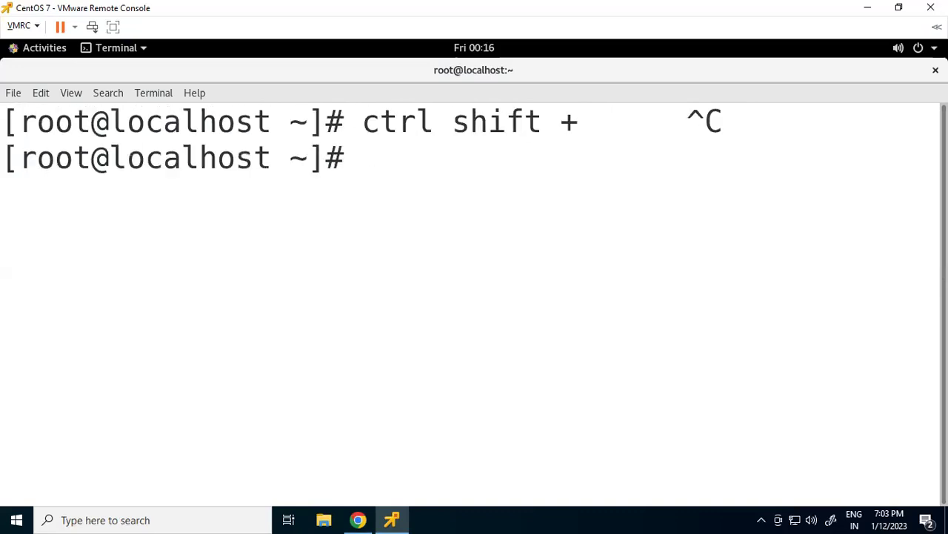
key("ctrl+minus")
key("ctrl+minus")
key("ctrl+minus")
key("ctrl+minus")
key("ctrl+minus")
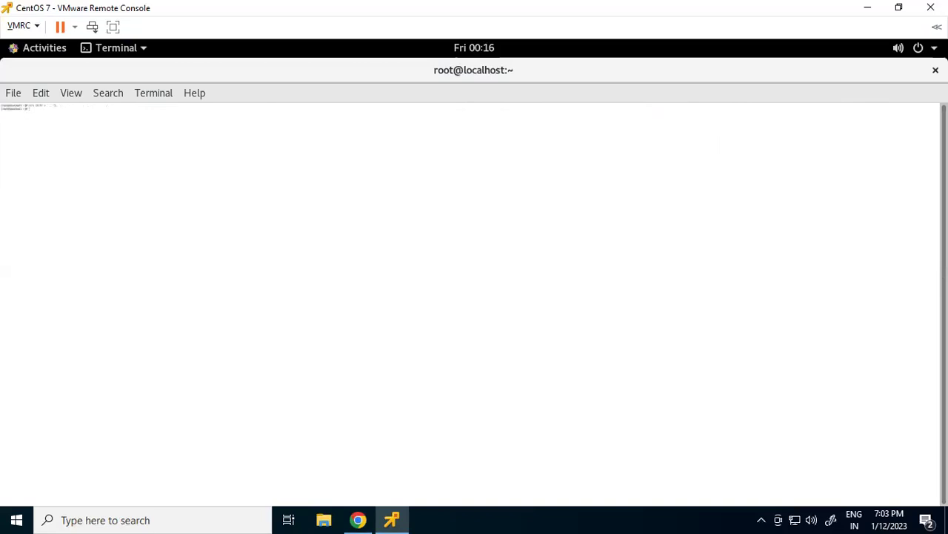
key("ctrl+0")
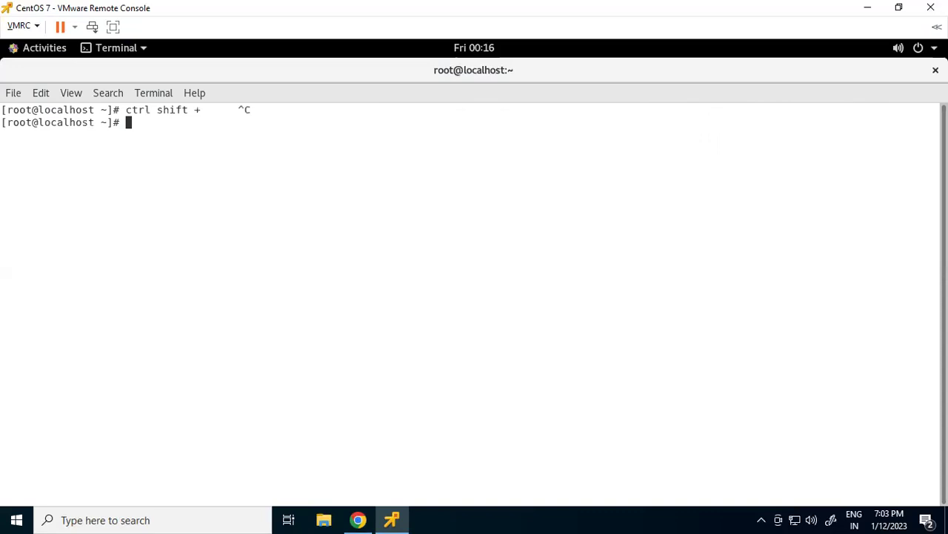
Step: Add cancelled 'ctrl -' and 'ctrl 0' lines and an empty prompt, then enlarge the text twice
type("ctrl -")
key("ctrl+c")
type("ctrl")
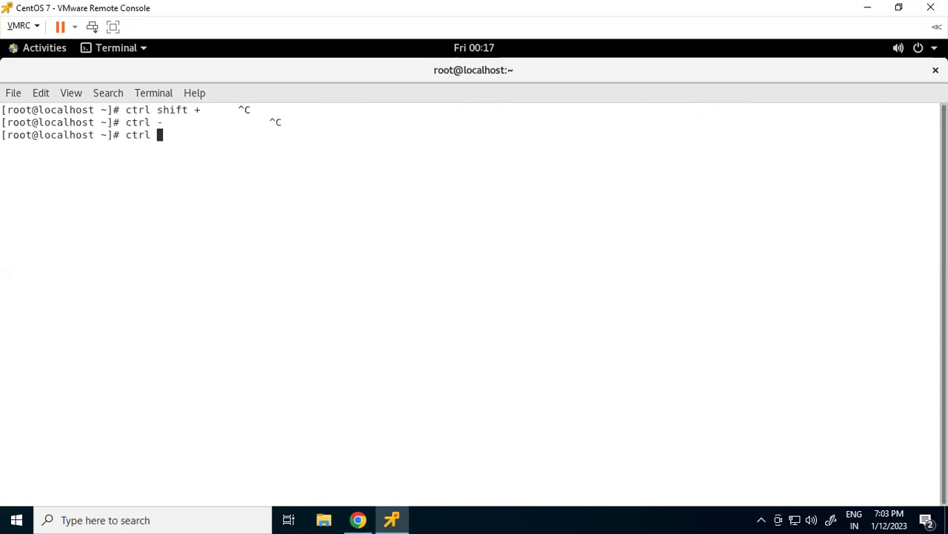
type(" 0")
key("ctrl+c")
key("Return")
key("Return")
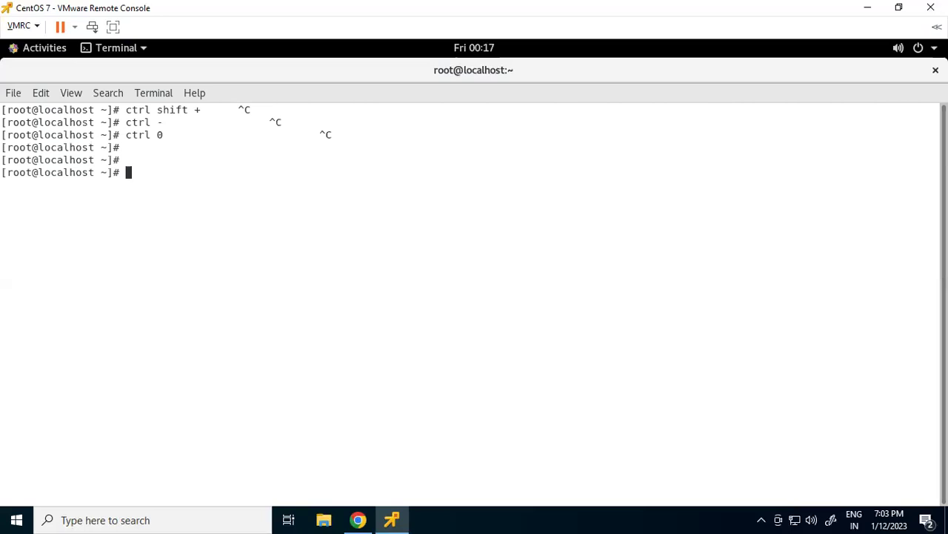
key("ctrl+shift+plus")
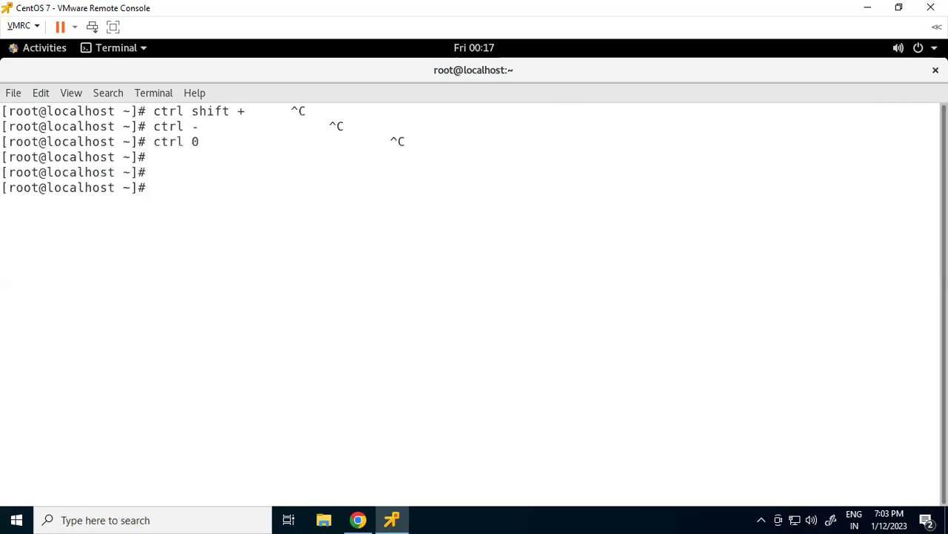
key("ctrl+shift+plus")
type("clear")
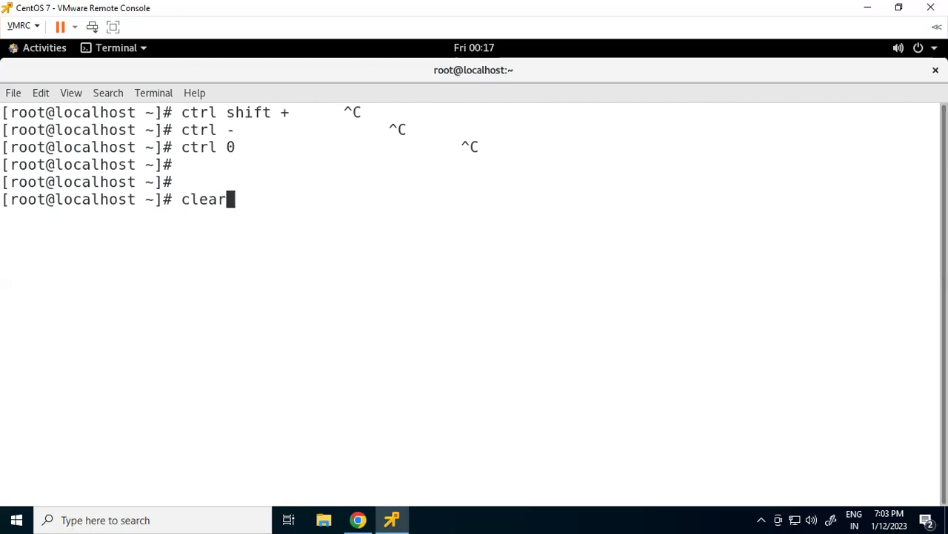
key("Return")
key("Return")
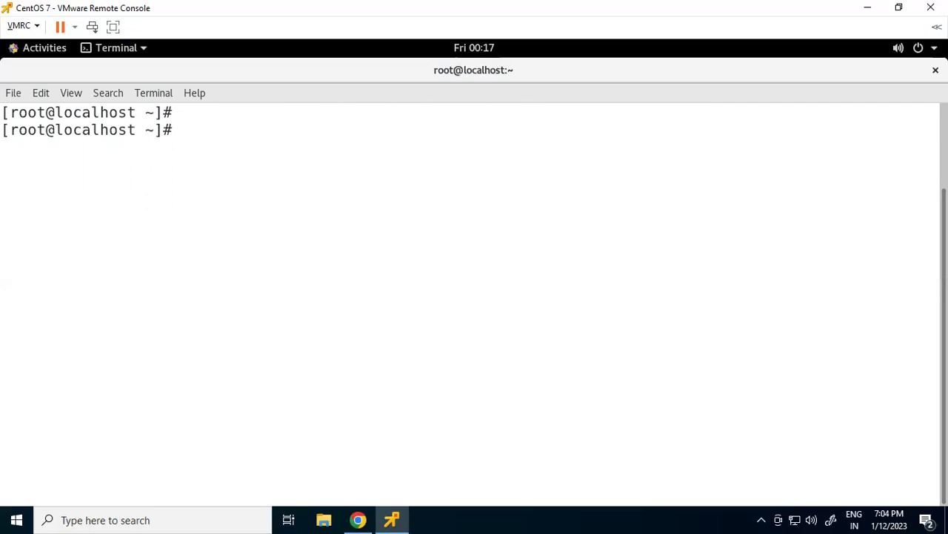
type("fdsjfjka")
key("ctrl+alt")
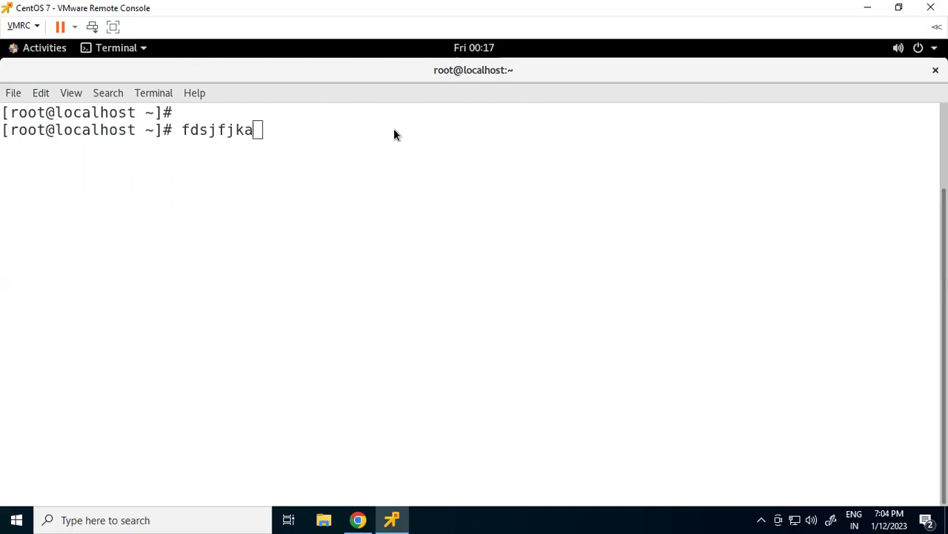
key("super")
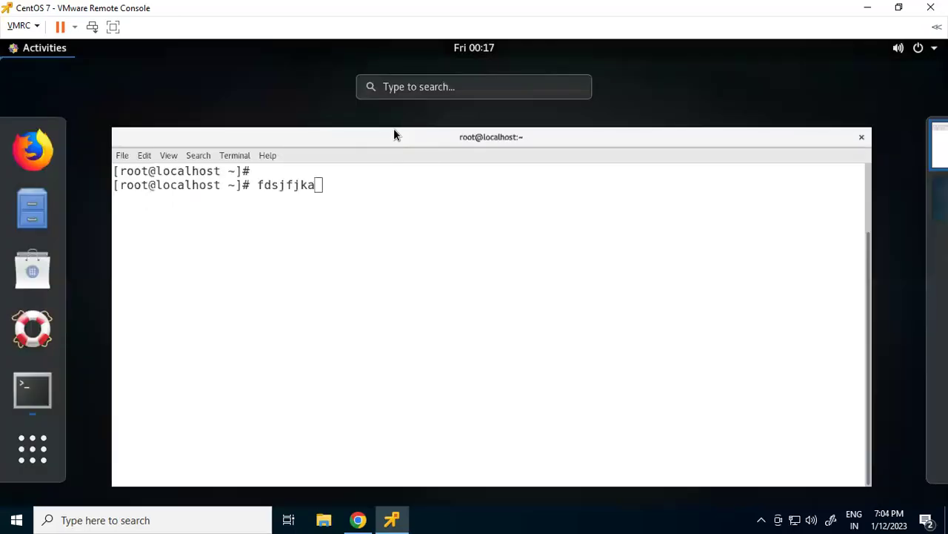
left_click(393, 133)
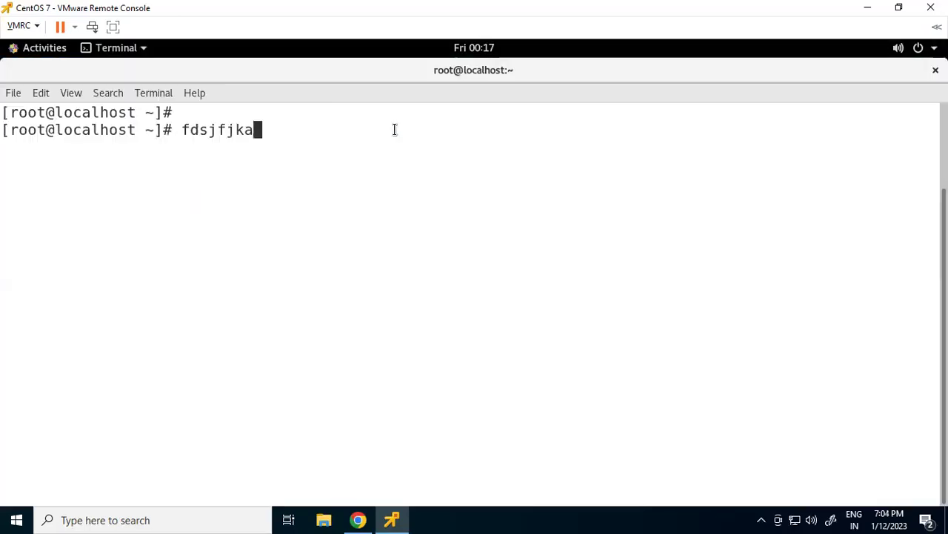
key("BackSpace")
key("BackSpace")
key("BackSpace")
key("BackSpace")
key("BackSpace")
key("BackSpace")
key("BackSpace")
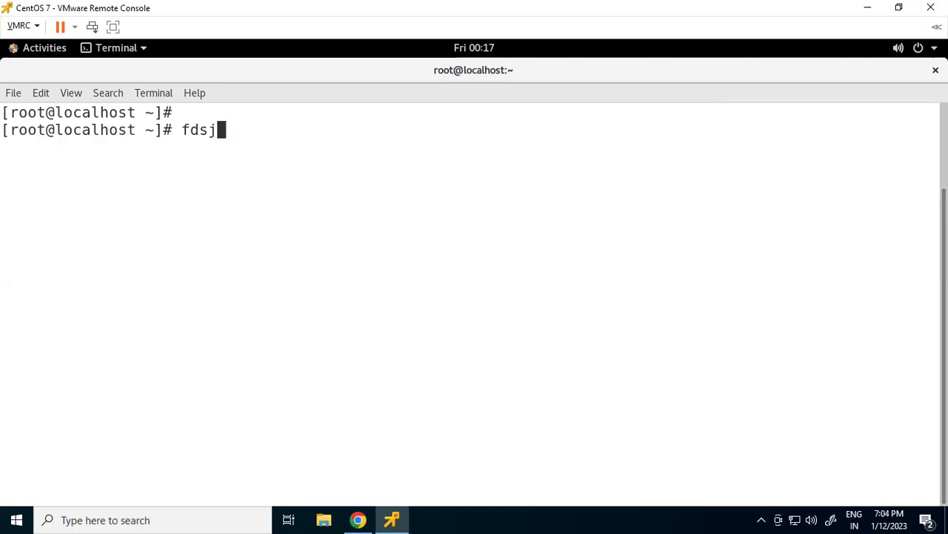
key("BackSpace")
key("ctrl+shift+t")
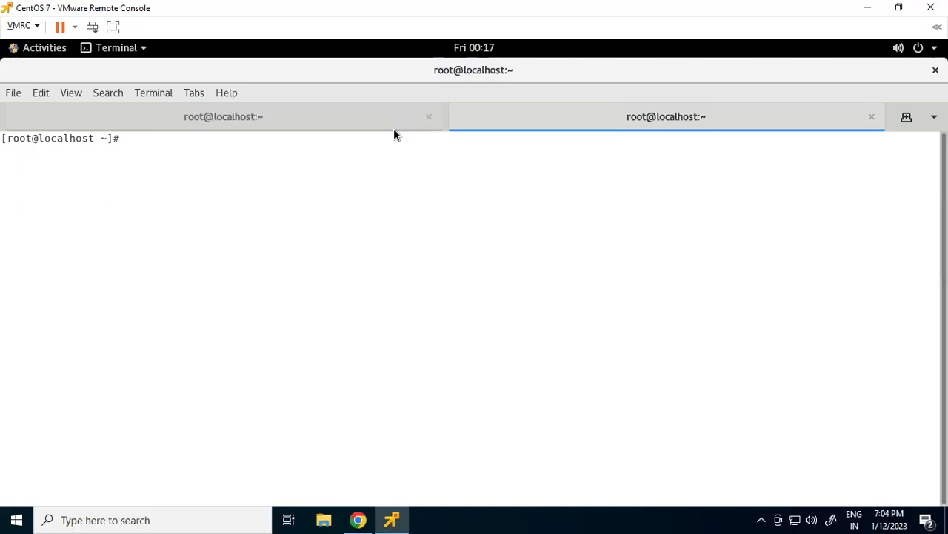
Step: Open two more terminal tabs and type 1, 2, 3 and 4 in tabs one to four
key("ctrl+shift+t")
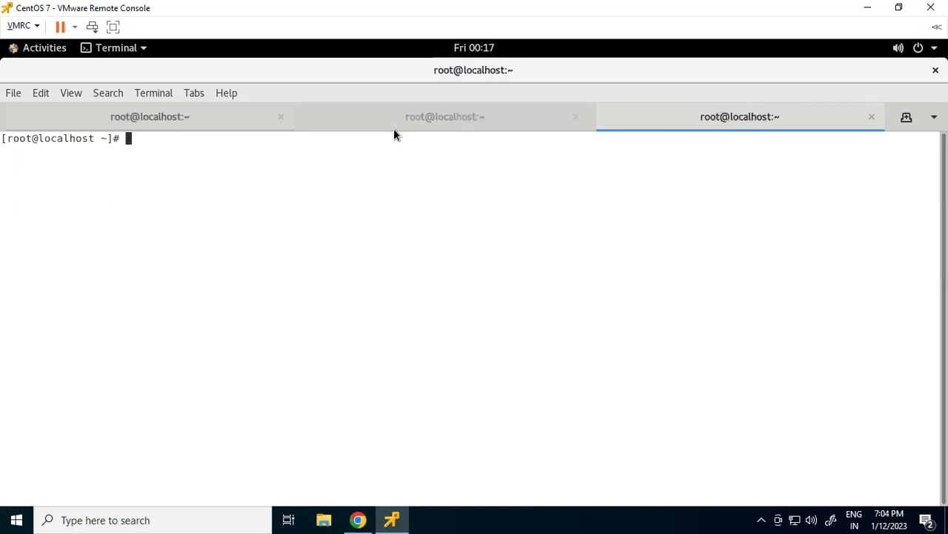
key("ctrl+shift+t")
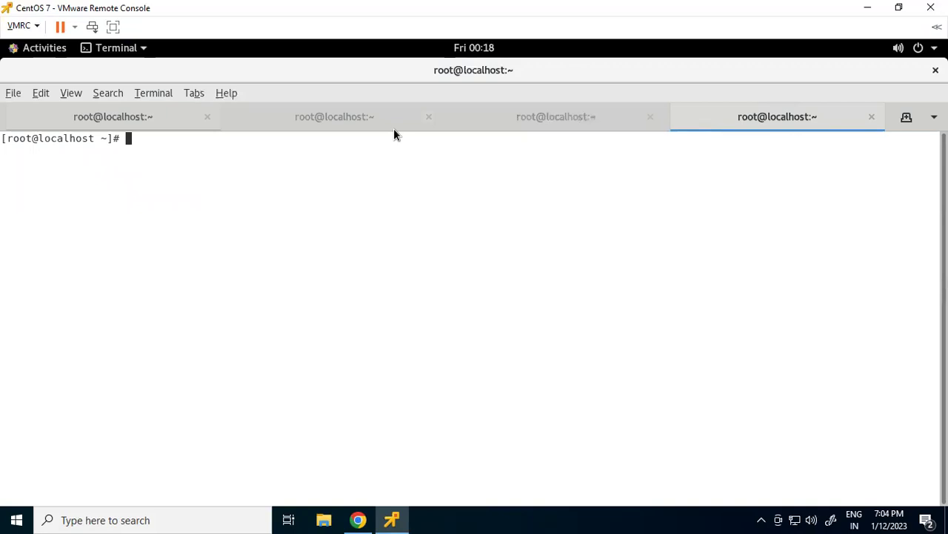
key("alt+1")
type("1")
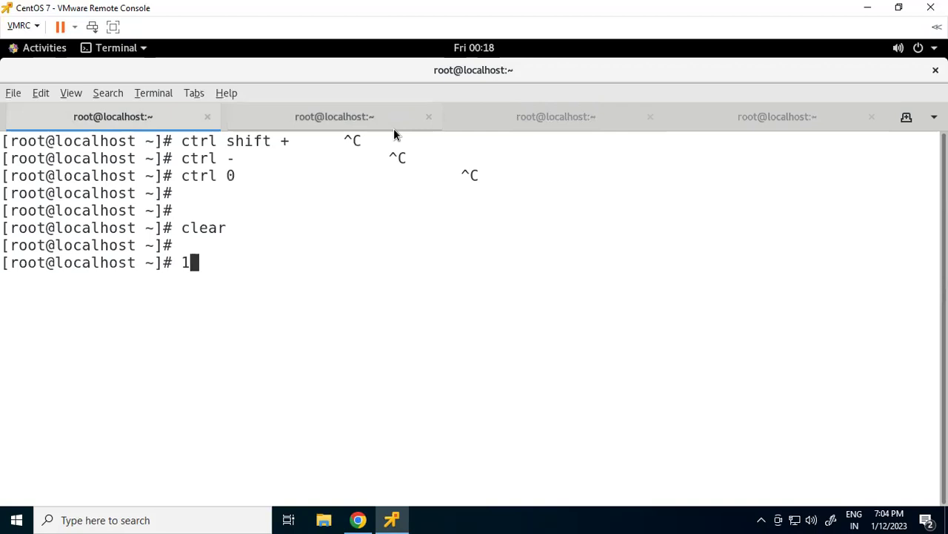
key("alt+2")
type("2")
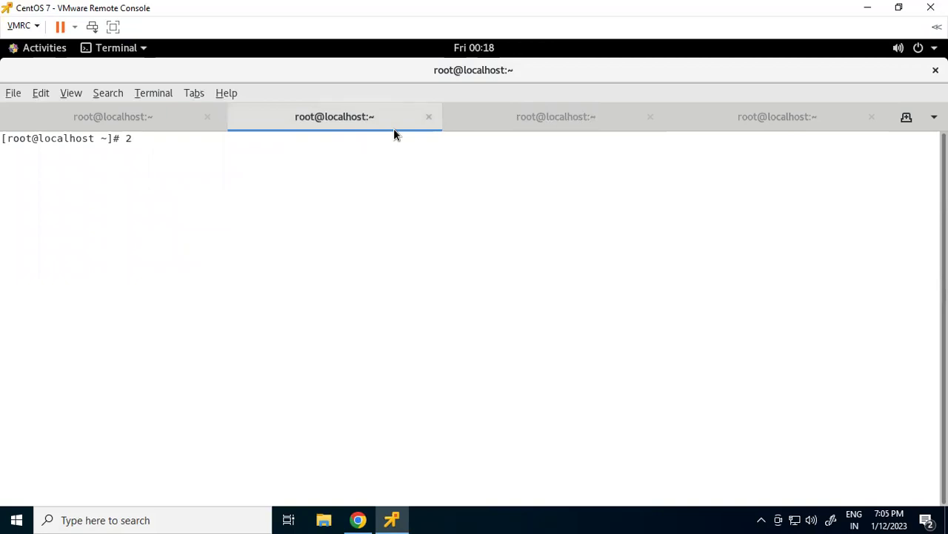
key("alt+3")
type("3")
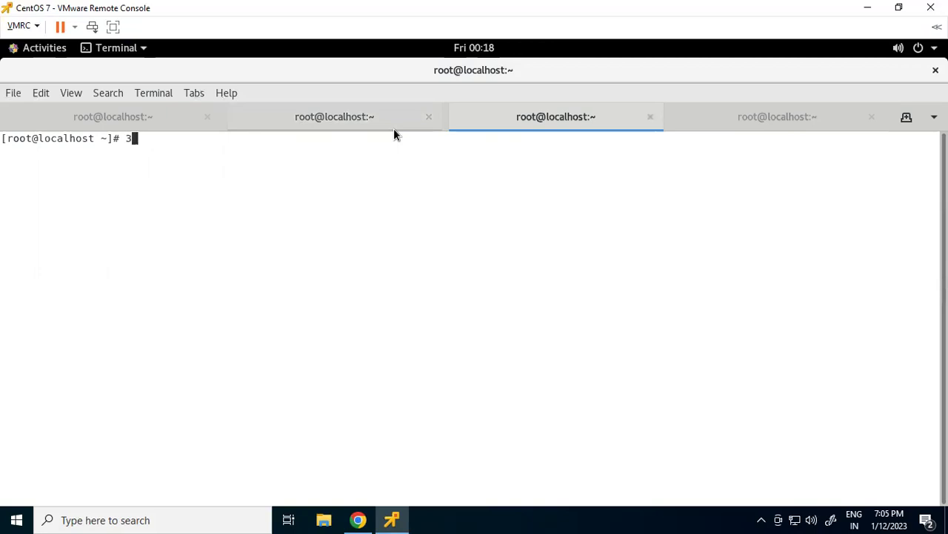
key("alt+4")
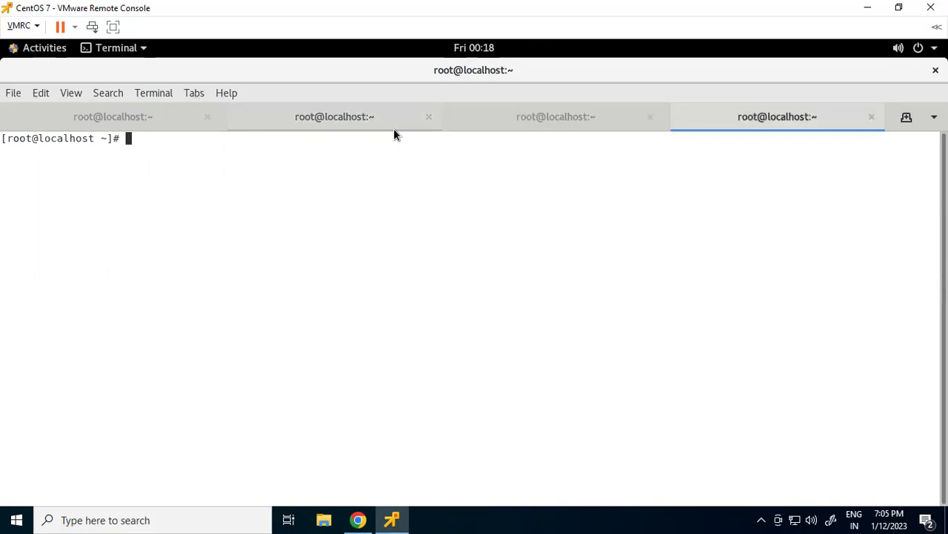
type("4")
Step: Cycle through tabs one to four with Alt+number, then close the fourth tab
key("alt+1")
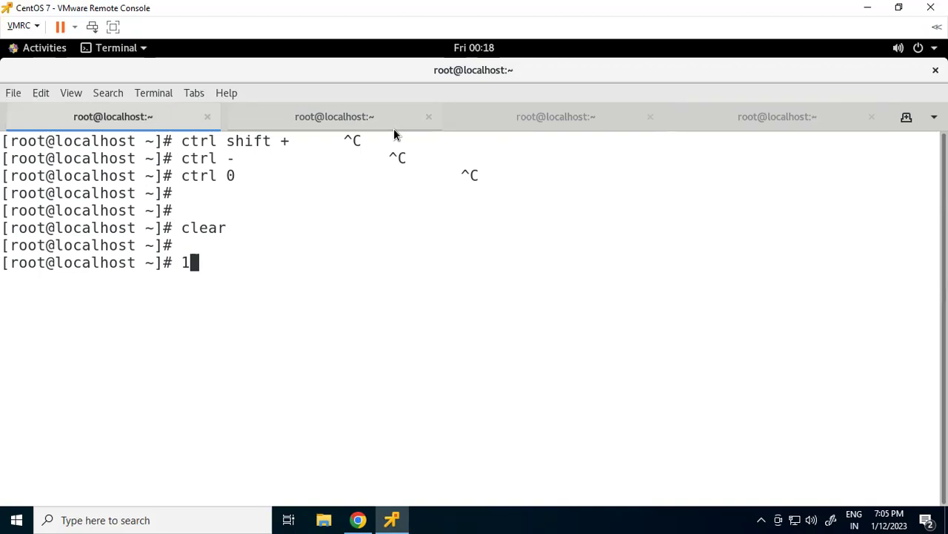
key("alt+2")
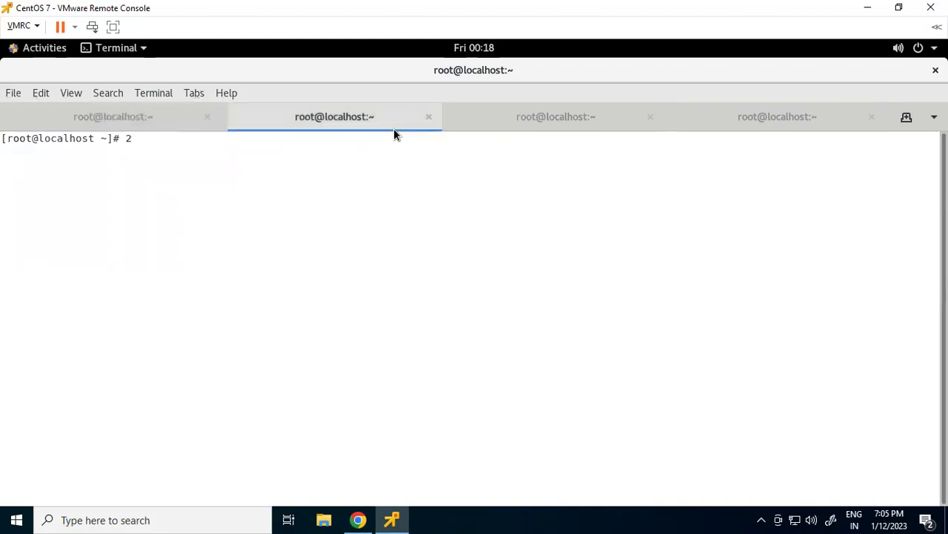
key("alt+3")
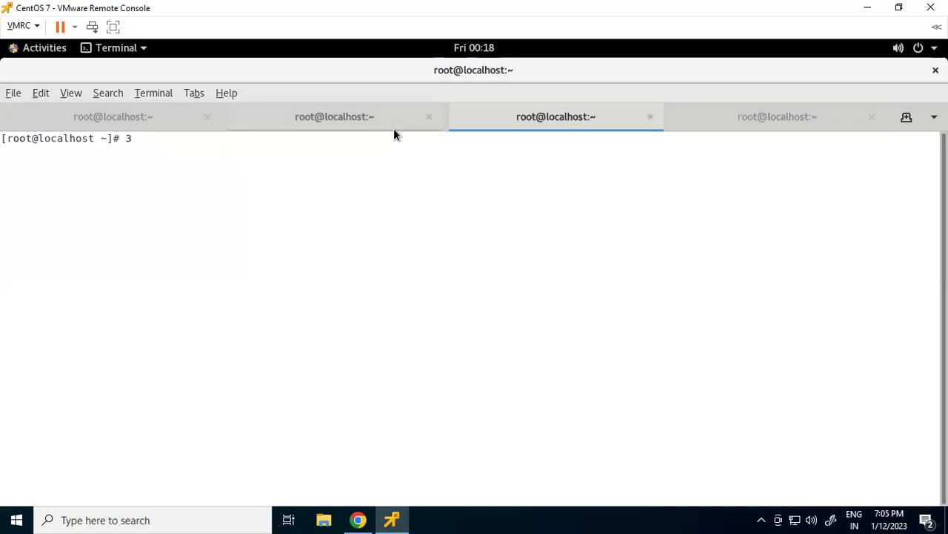
key("alt+4")
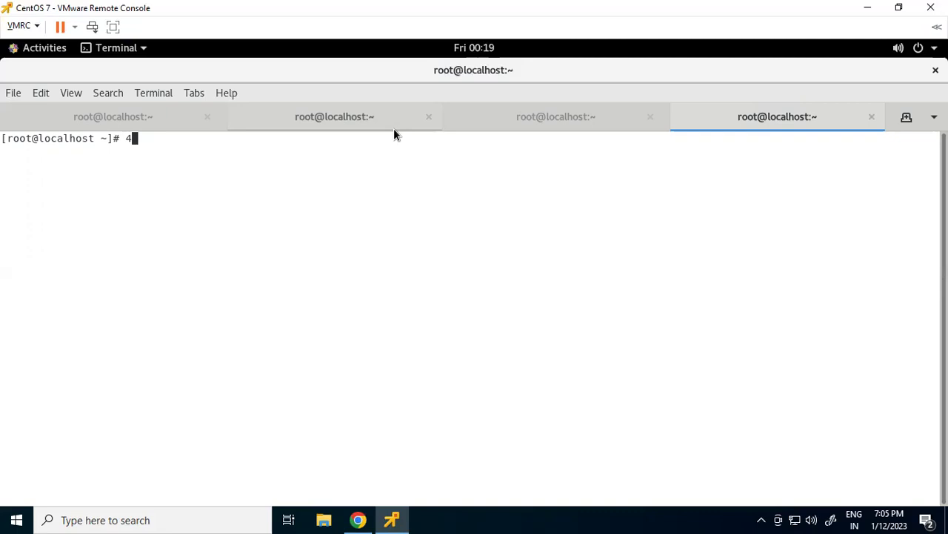
key("ctrl+shift+w")
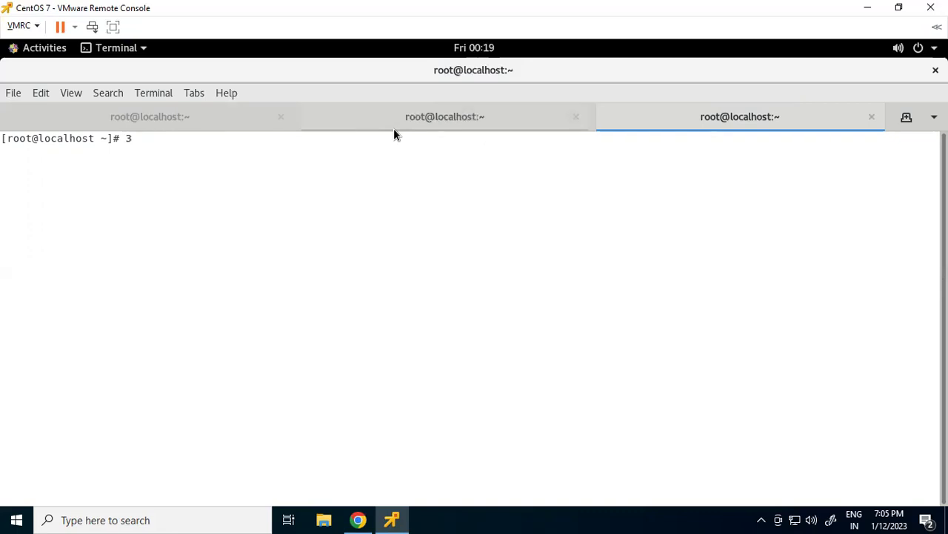
Step: Close the two extra terminal tabs, clear the remaining terminal, and open a second terminal window
key("ctrl+shift+w")
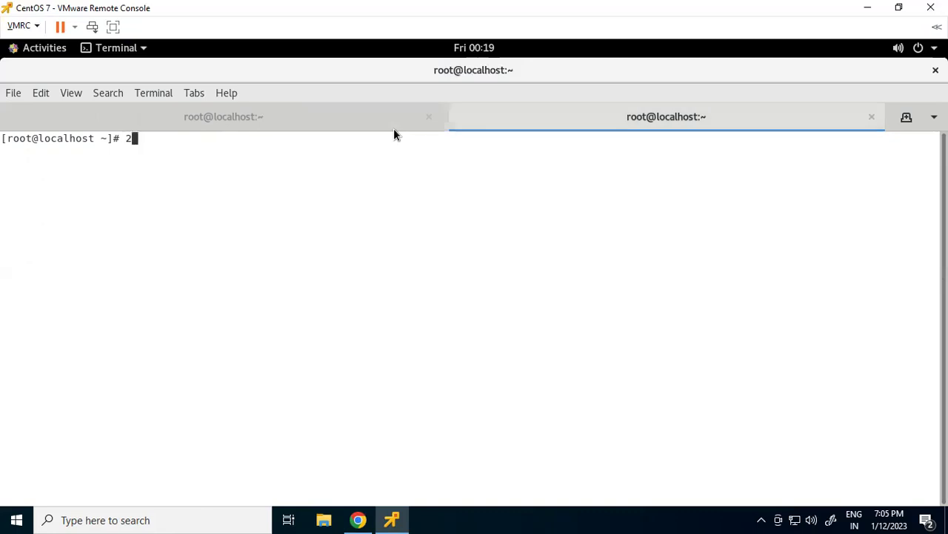
key("ctrl+shift+w")
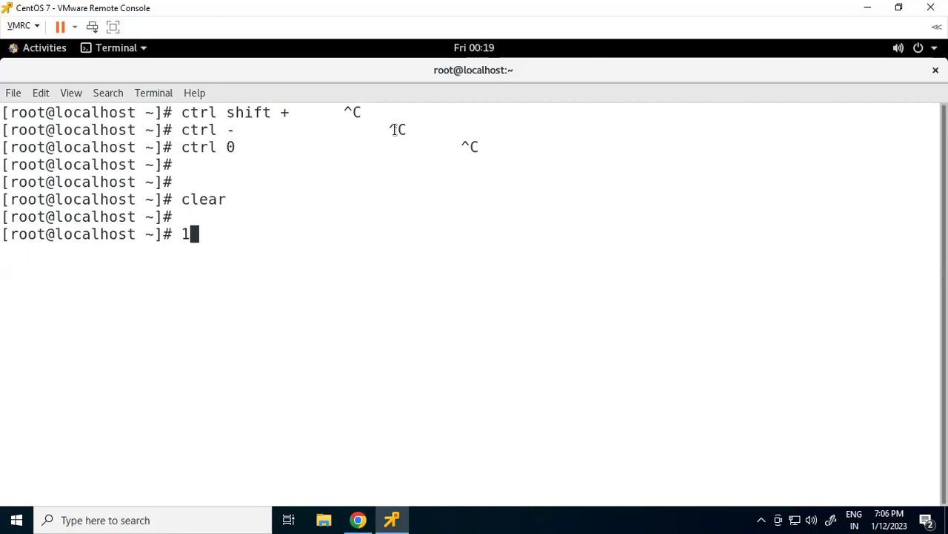
type("cle")
key("BackSpace")
key("BackSpace")
key("BackSpace")
key("BackSpace")
type("clear")
key("Return")
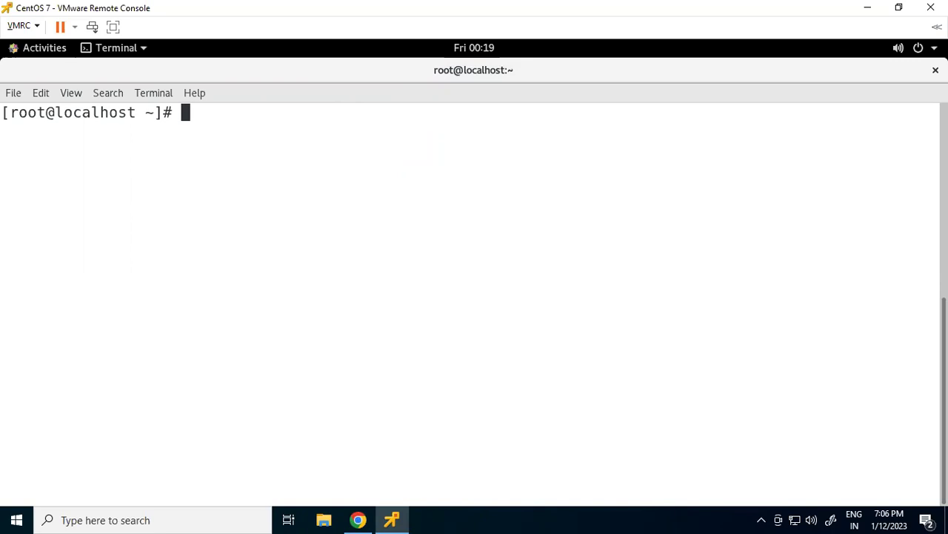
key("ctrl+shift+n")
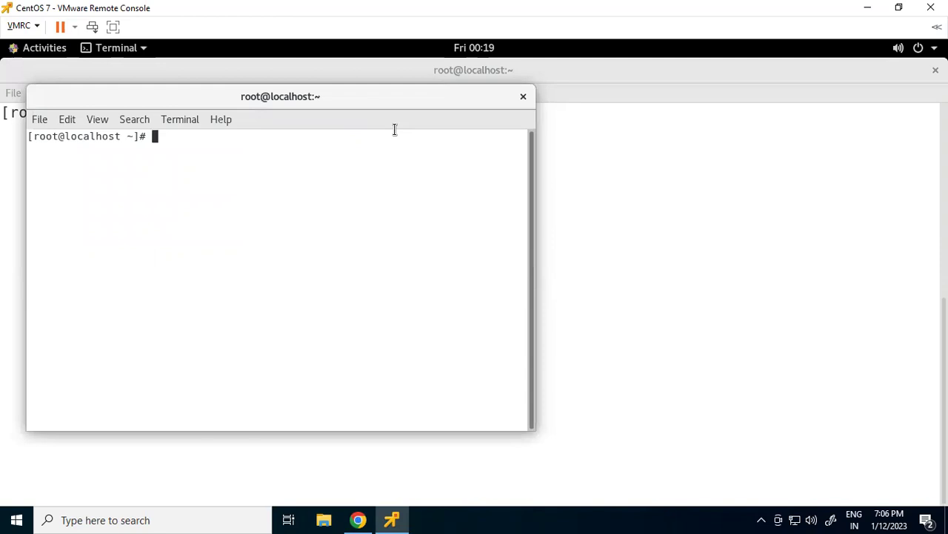
Step: Open a third and fourth terminal window with Ctrl+Shift+N, then bring up the window switcher
key("ctrl+shift+n")
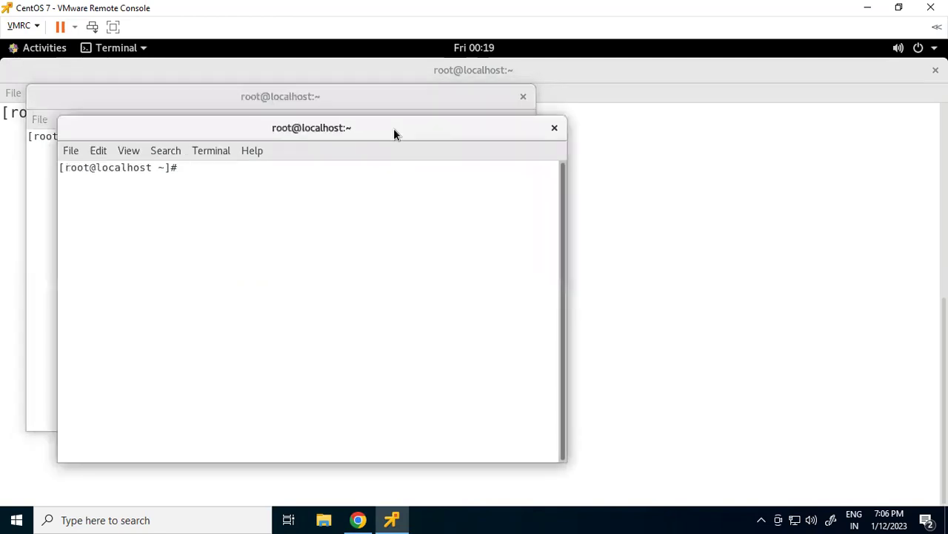
key("ctrl+shift+n")
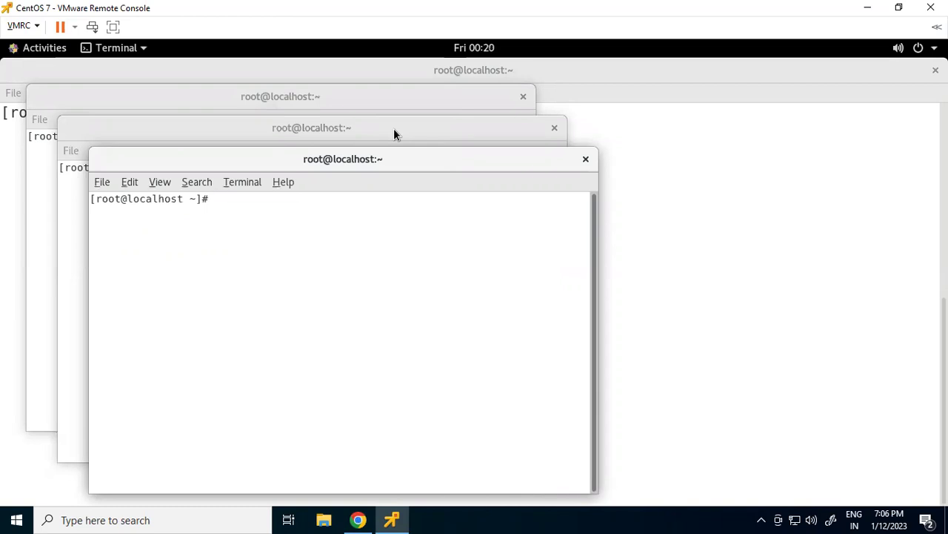
key("alt+Tab")
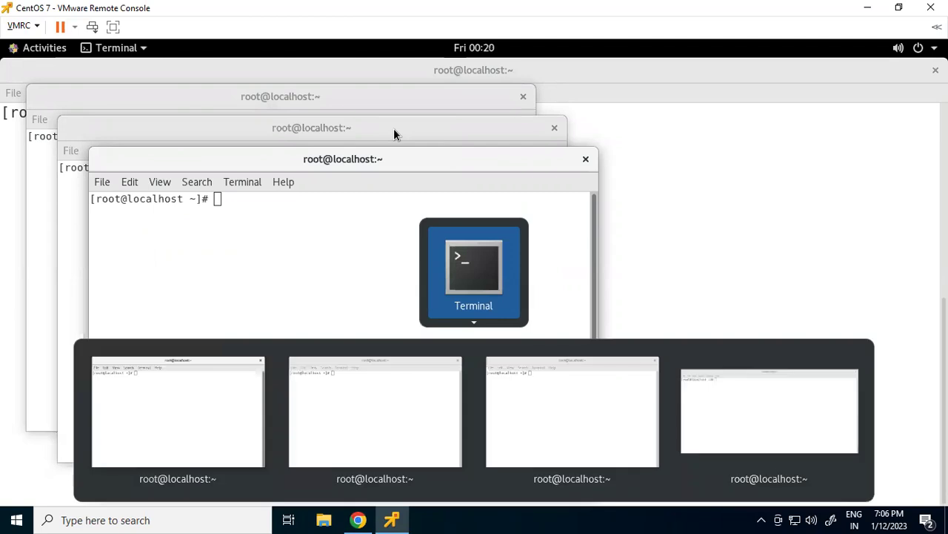
Step: Cycle through all four terminal window previews and return to the original full-size terminal
key("Down")
key("Right")
key("Right")
key("Right")
key("Right")
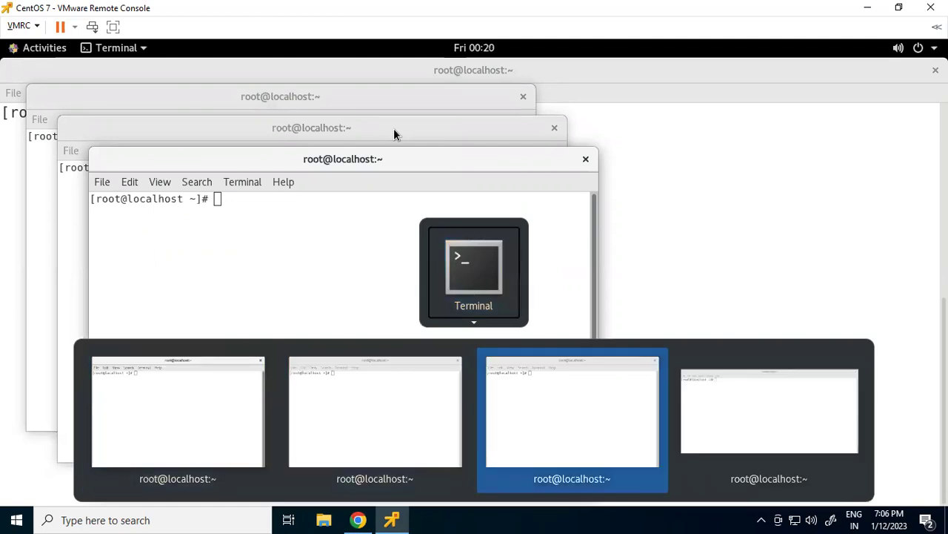
key("Right")
key("Right")
key("Right")
key("Right")
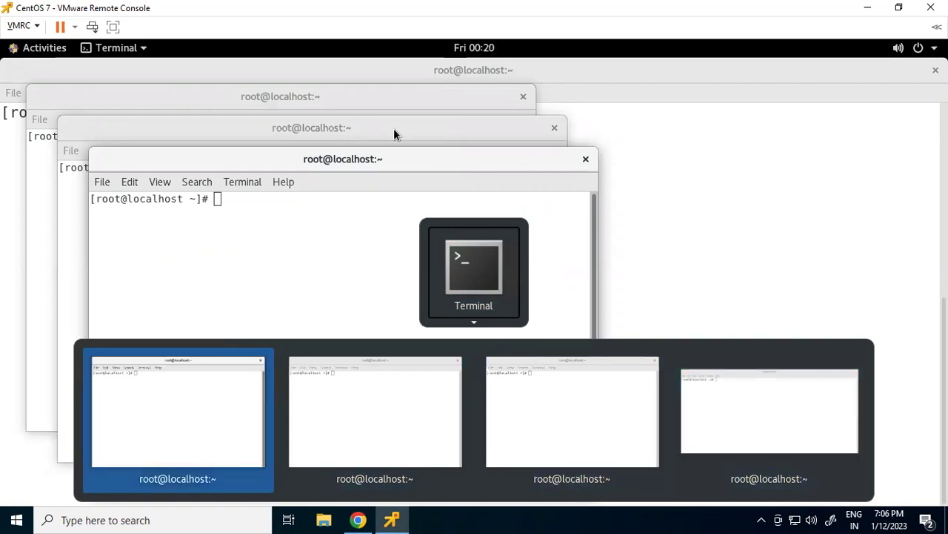
key("Right")
key("Right")
key("Right")
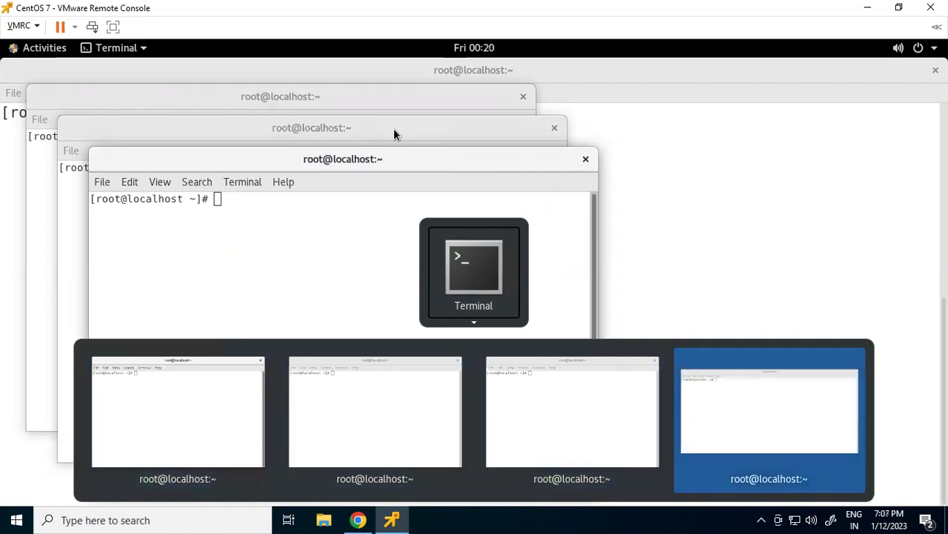
key("Right")
key("Right")
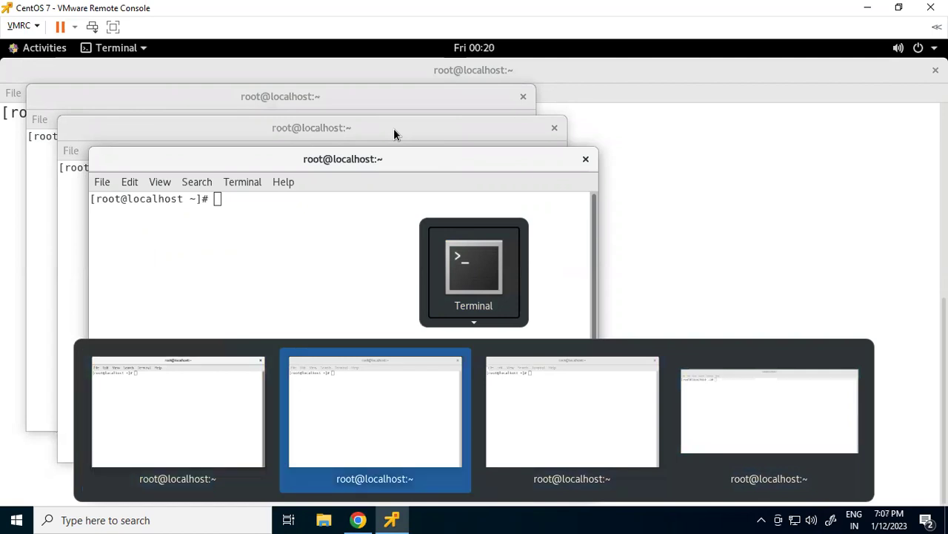
key("Right")
key("Right")
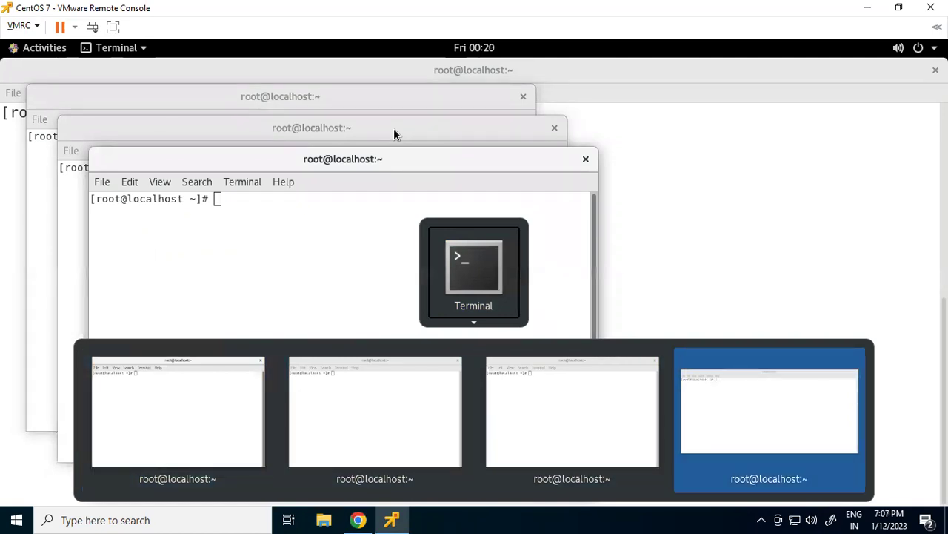
key("Return")
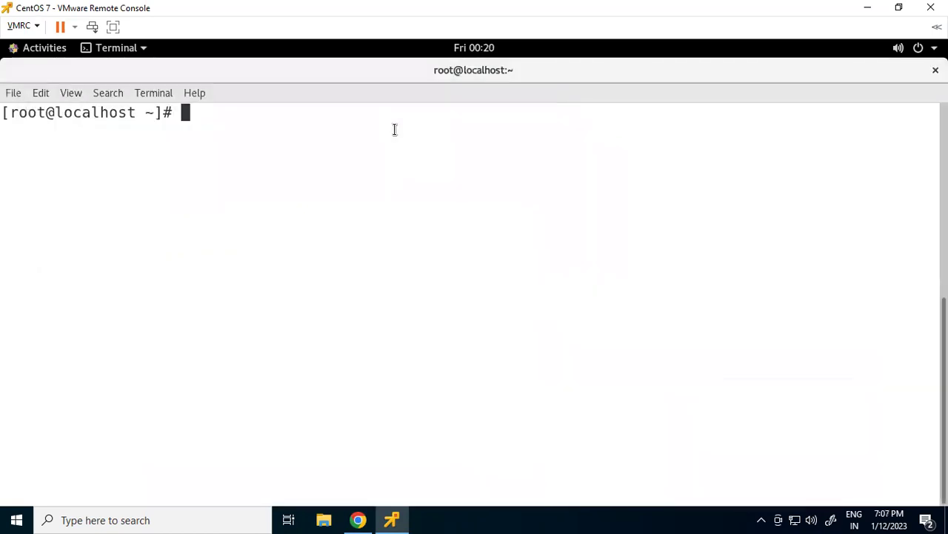
Step: Bring the second terminal window to the front with Alt+Tab, then close the smaller terminal
key("alt+Tab")
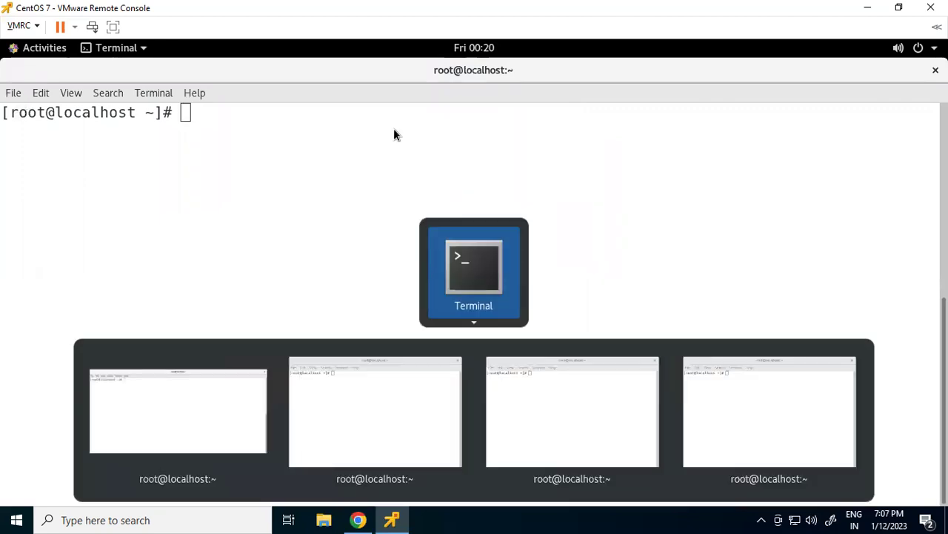
key("Down")
key("Return")
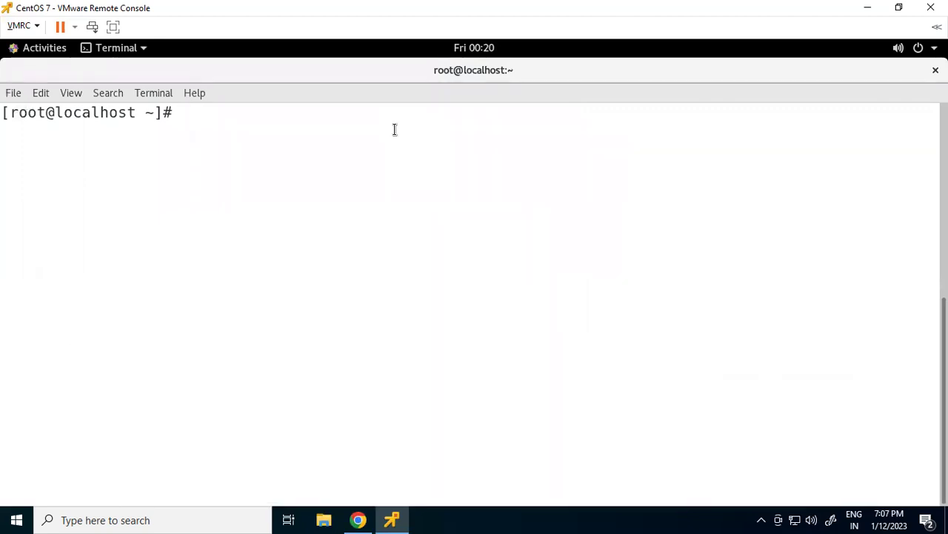
key("alt+Tab")
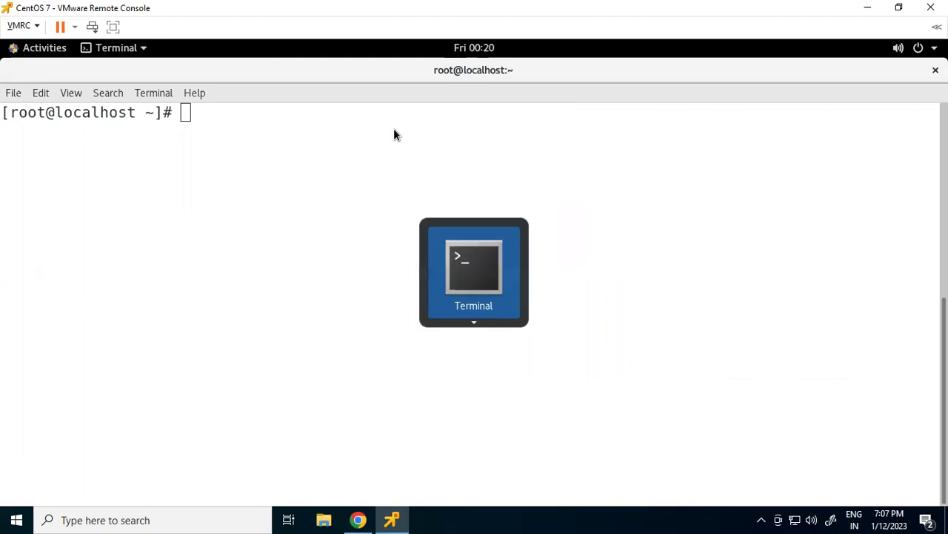
key("Down")
key("Right")
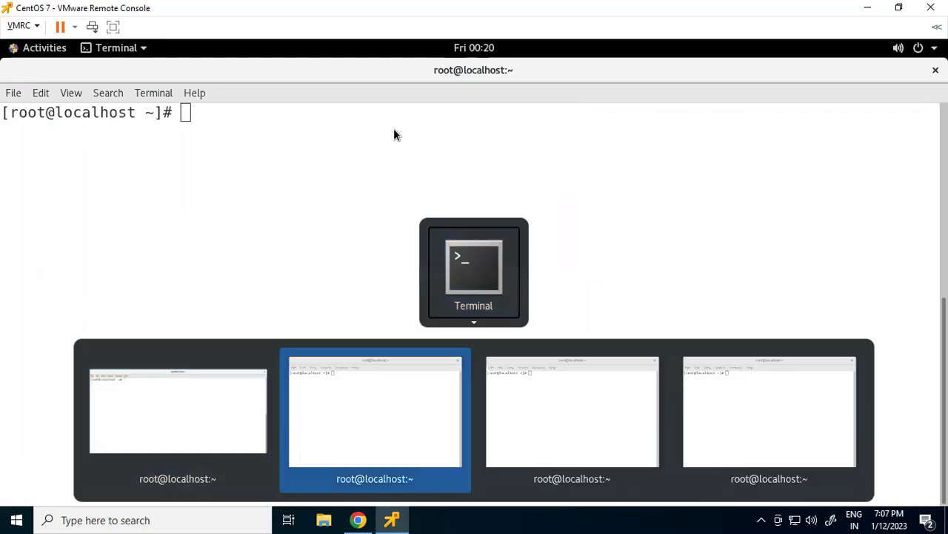
key("Return")
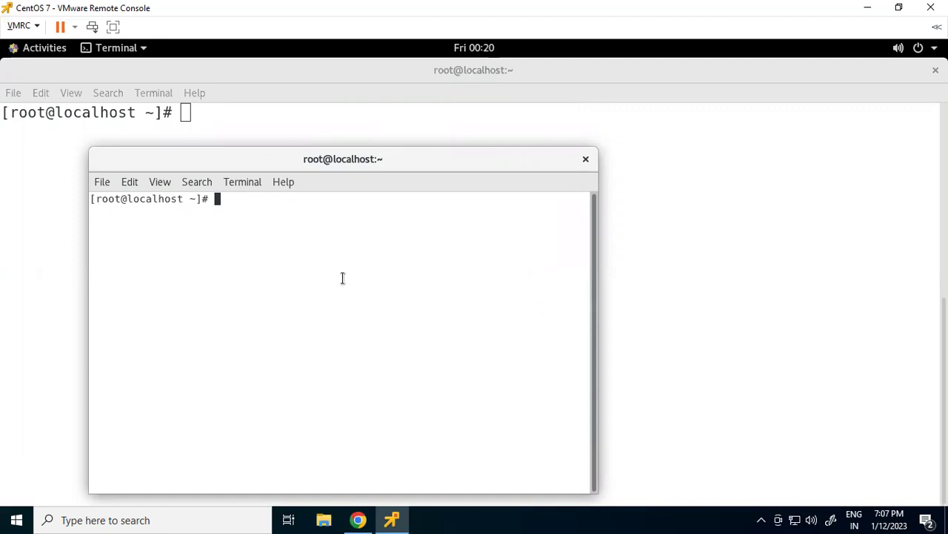
key("ctrl+d")
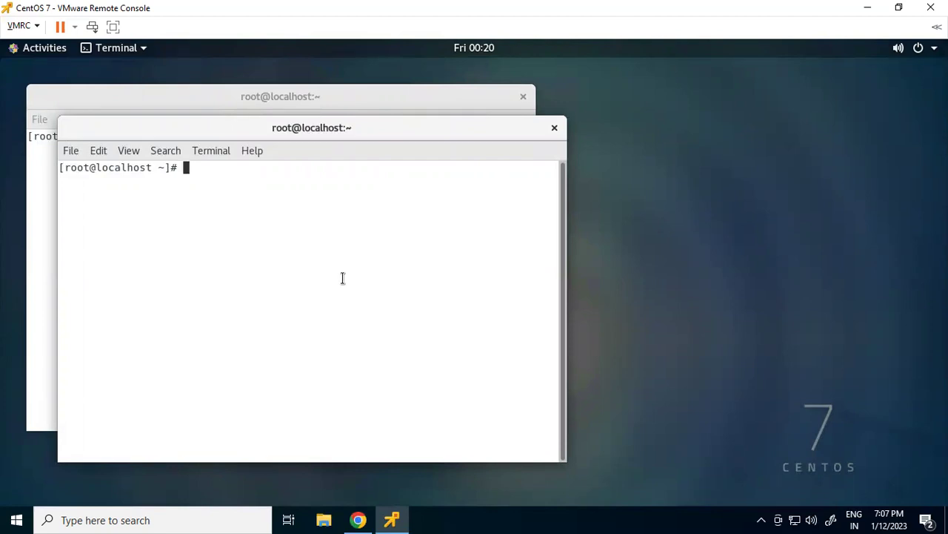
Step: Close the remaining two terminal windows with Ctrl+D, leaving an empty Activities overview
key("ctrl+d")
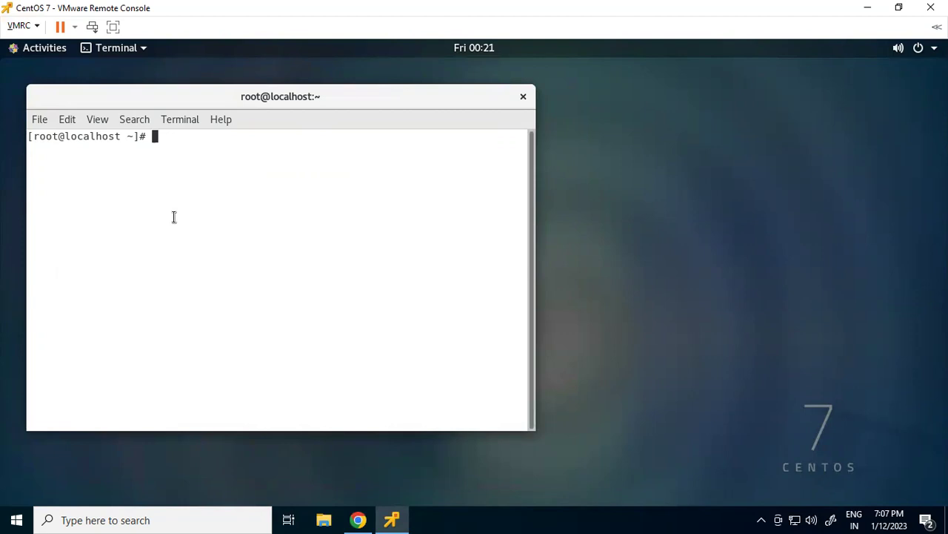
key("ctrl+d")
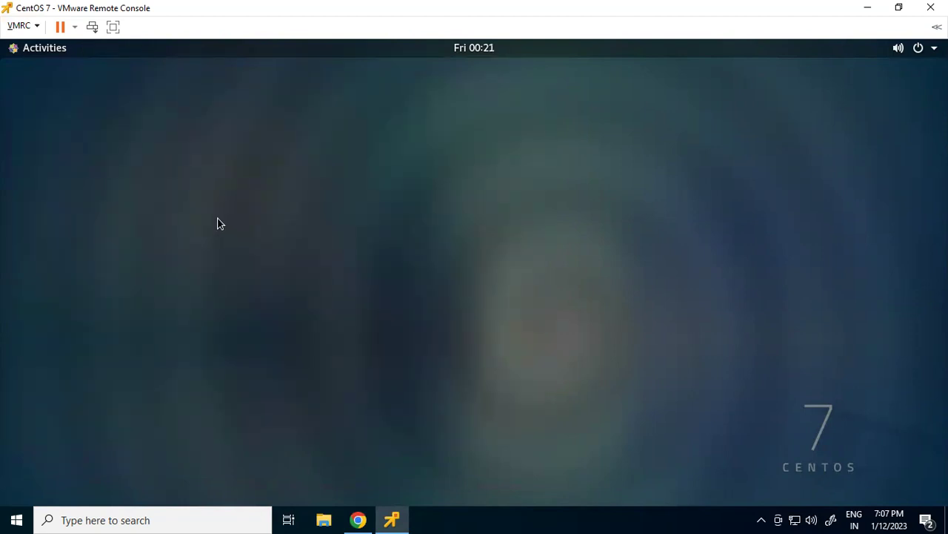
key("super")
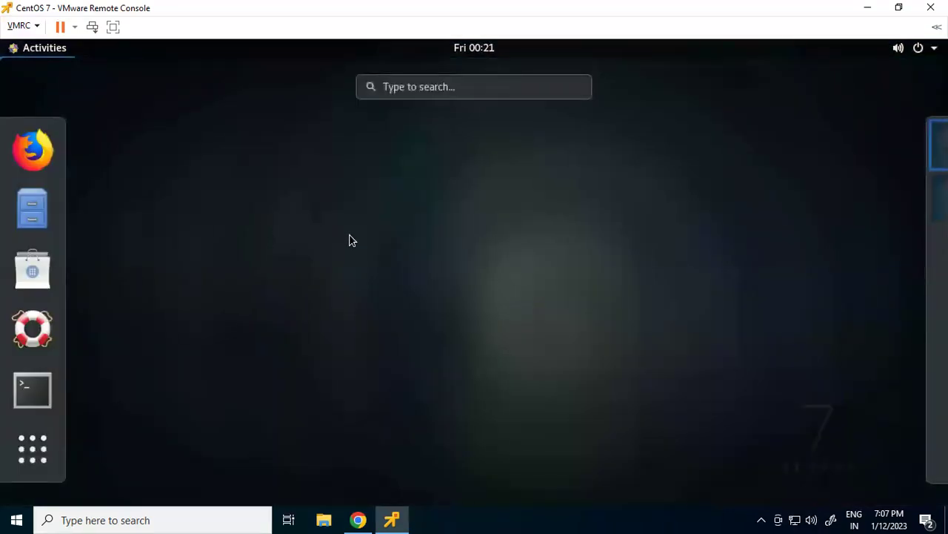
Step: Search 'text' in Activities, launch Text Editor, drag its window right, then close it
left_click(406, 96)
type("tttttext")
left_click_drag(399, 86, 432, 91)
key("Left")
key("Left")
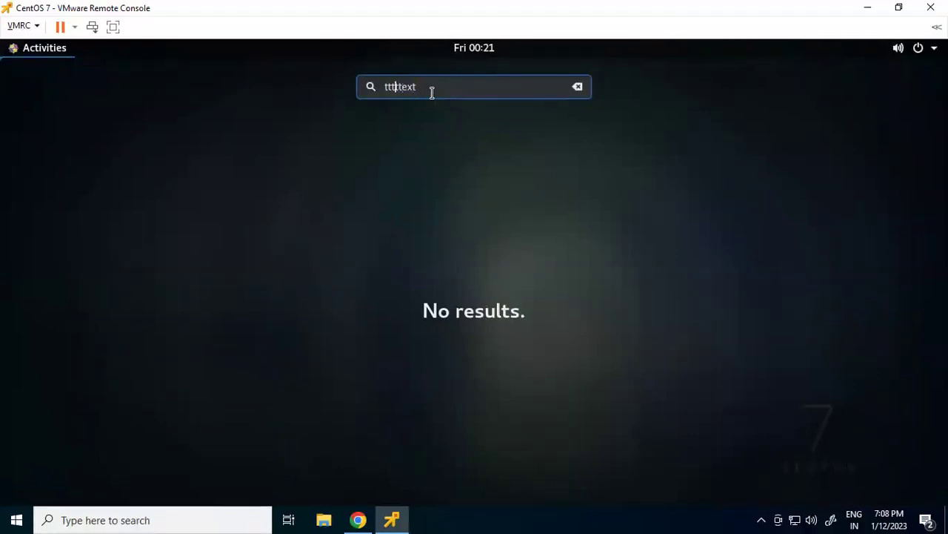
key("Right")
key("BackSpace")
key("BackSpace")
key("BackSpace")
key("Return")
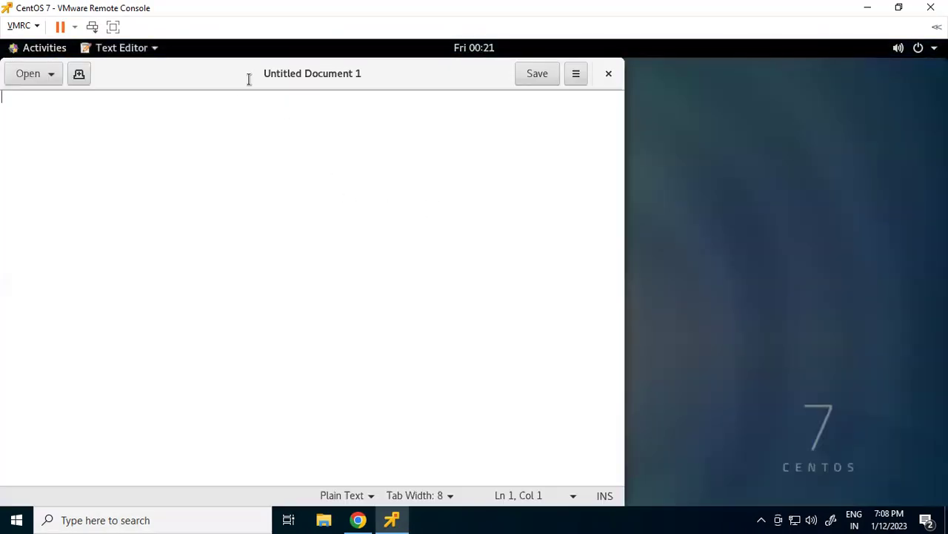
left_click_drag(361, 74, 733, 78)
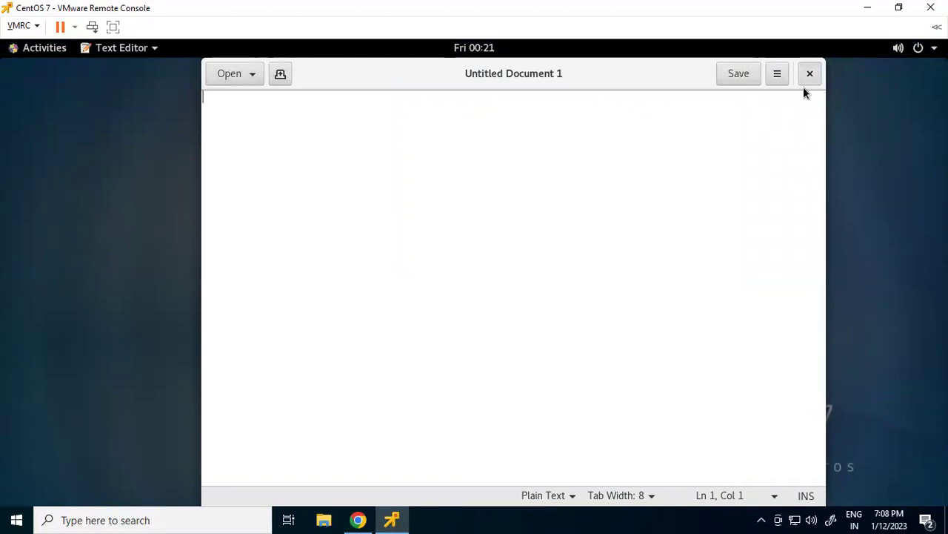
left_click(809, 80)
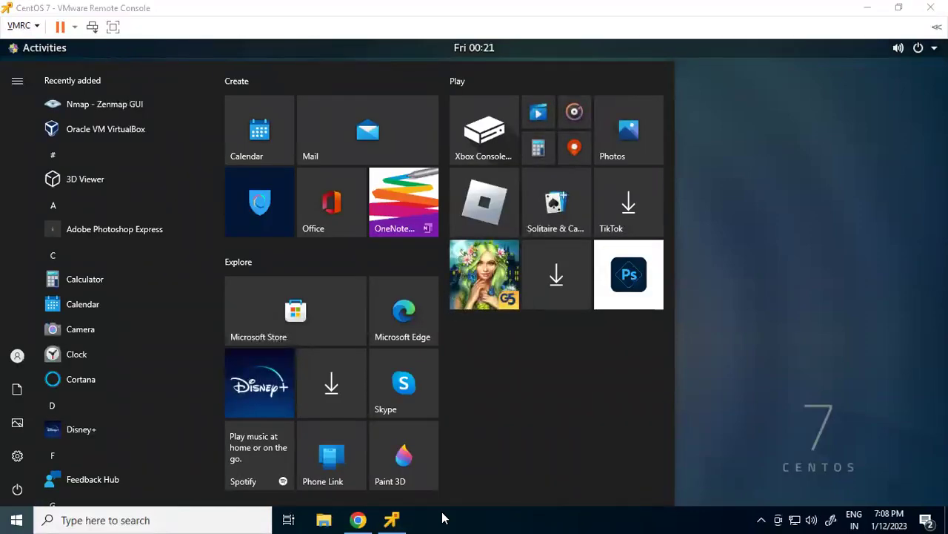
Step: Launch Notepad from Windows search and type 'ctrl shift + = increase text size'
left_click(175, 519)
type("noteapd")
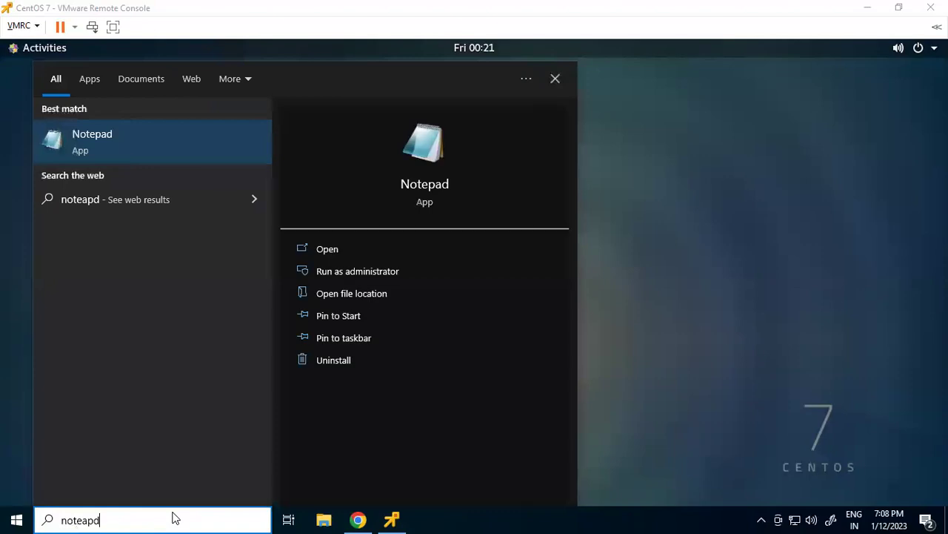
key("Return")
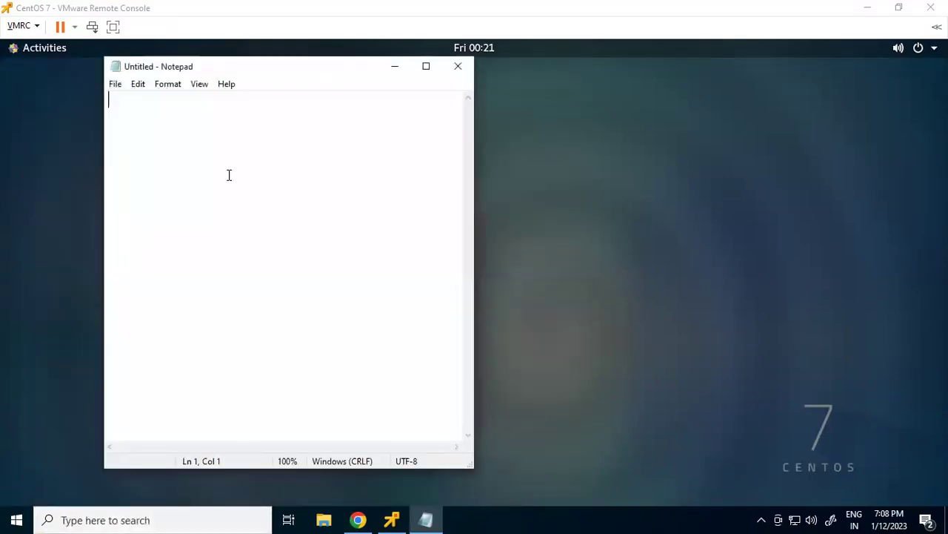
type("ctrl ")
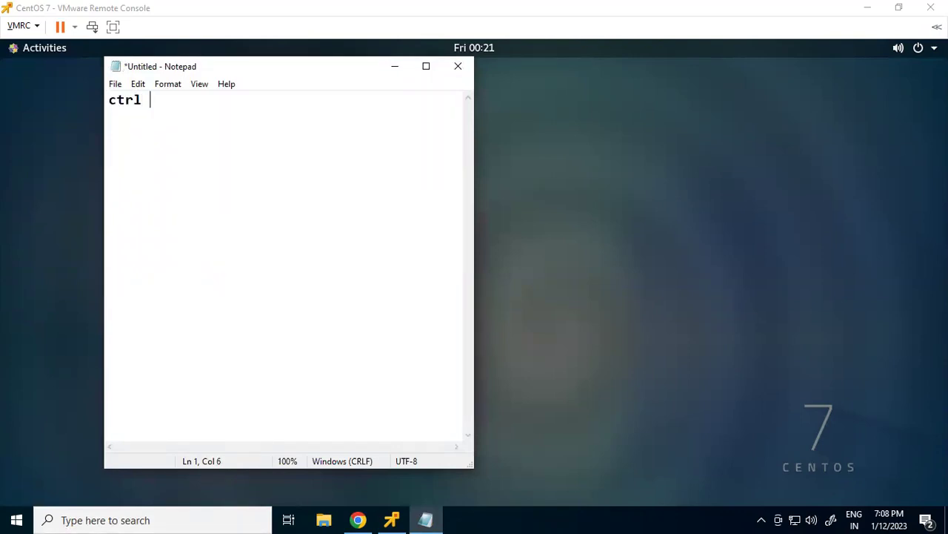
type("shift + = increase text size")
Step: Add the lines 'ctrl shift - = decrease text size' and 'ctrl 0 = reset text size'
key("Return")
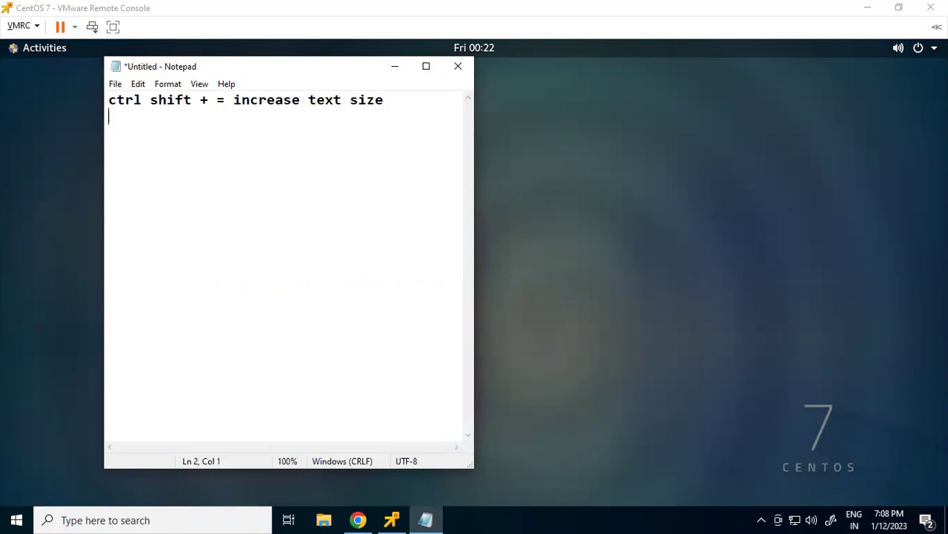
type("ctrl shift - ")
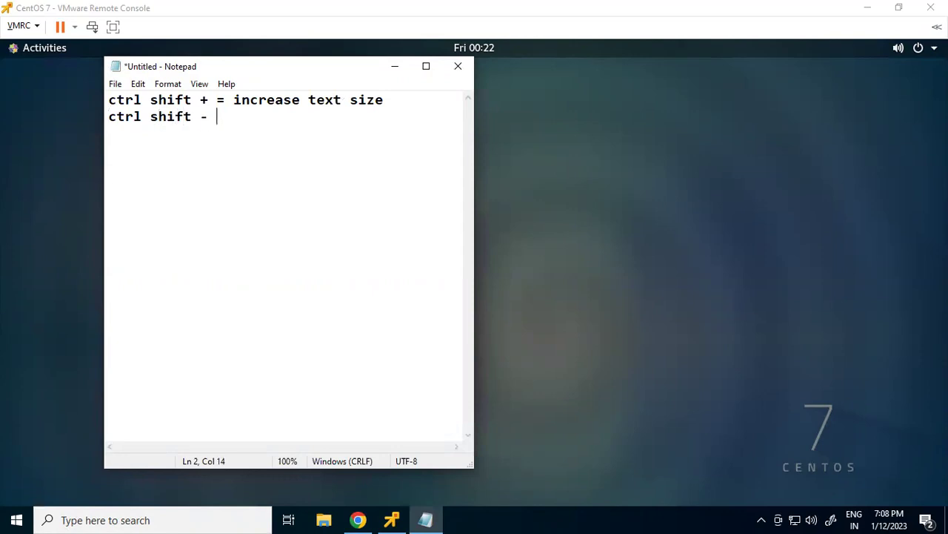
type("= decrease")
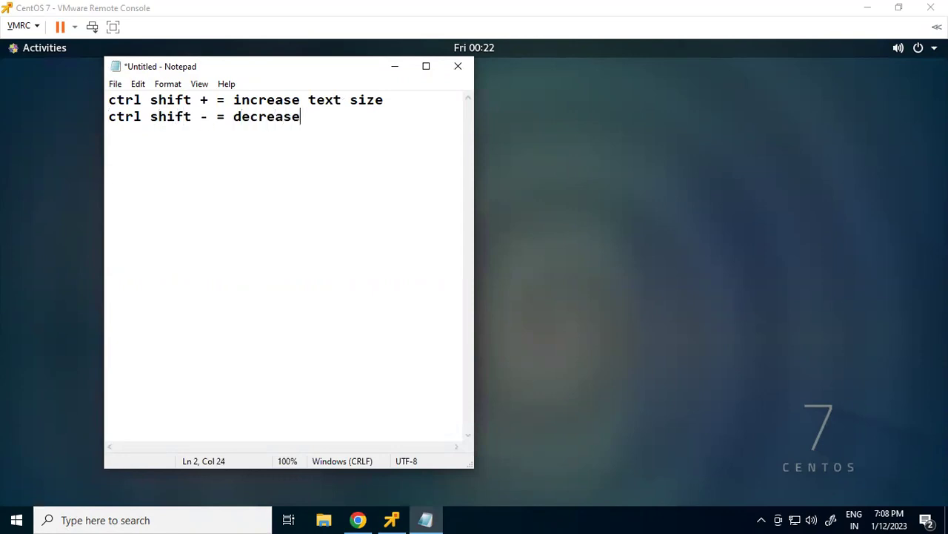
type(" text size")
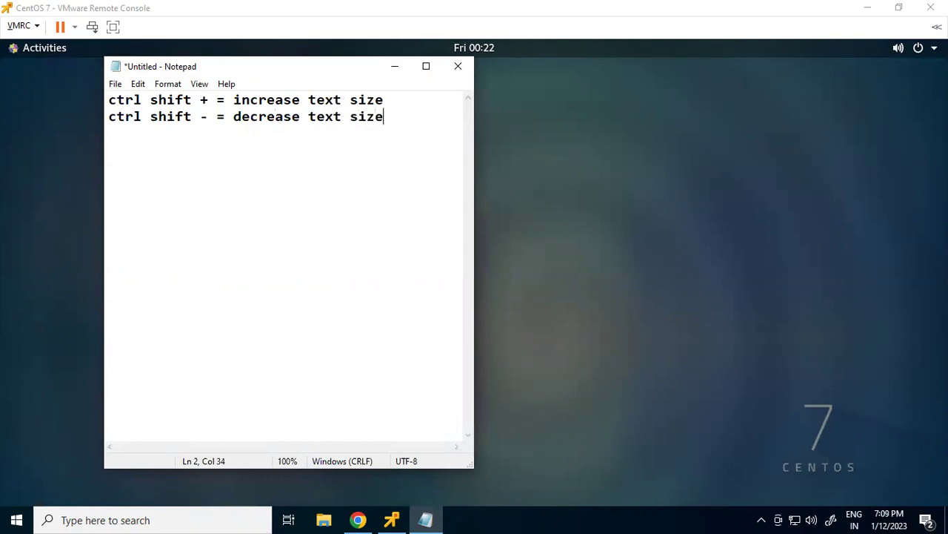
key("Return")
type("ctrl 0 = reset text ")
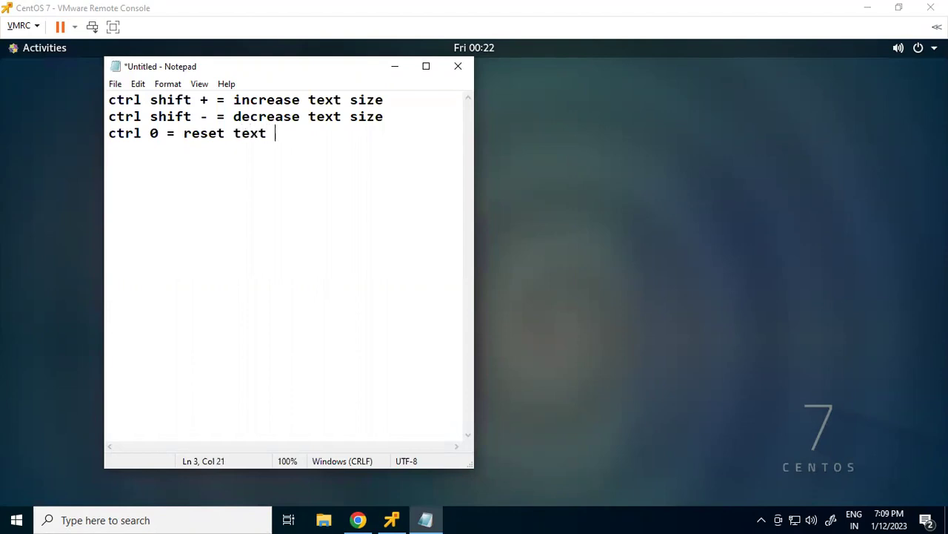
type("size")
key("Return")
Step: Insert blank lines above the text-size shortcuts to make room for a heading
type("ctr")
key("BackSpace")
key("BackSpace")
key("BackSpace")
key("Up")
key("Up")
key("Up")
key("Return")
key("Return")
key("Up")
key("Up")
Step: Add the 'Text Size:' heading, a 'Terminal Tabs:' heading, and 'ctrl shift T = open a new tab'
type("Text S")
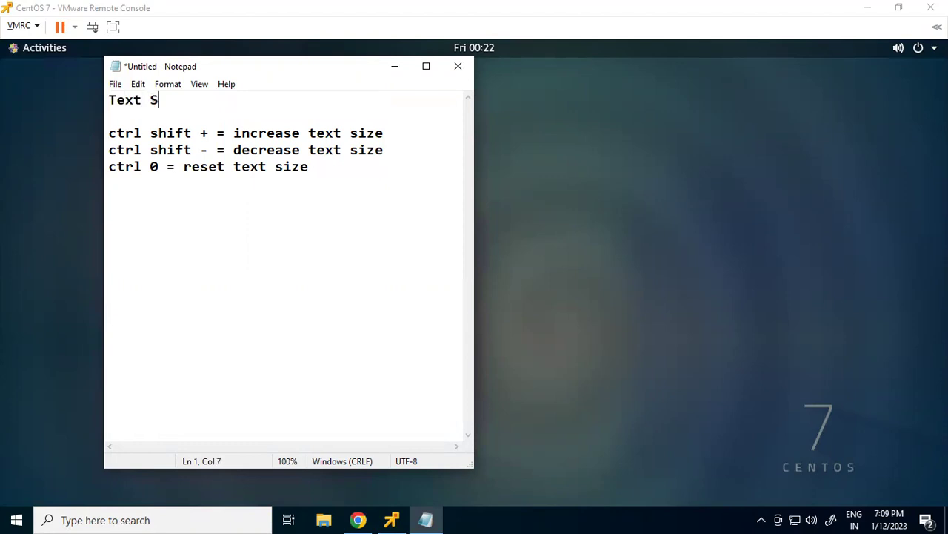
type("ize:")
key("Down")
key("Down")
key("Down")
key("Down")
key("Down")
key("Down")
type("Terminal")
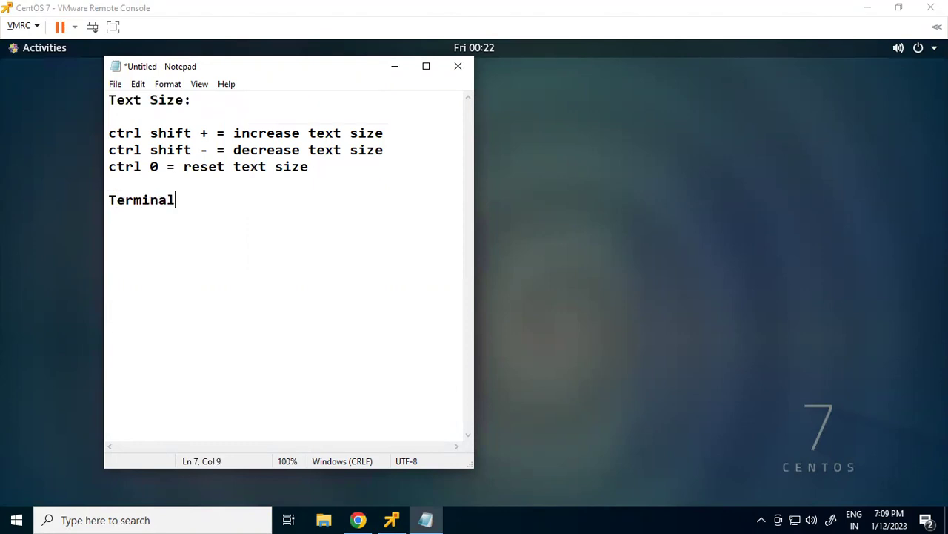
type(" Tabs:")
key("Return")
key("Return")
type("ctrl")
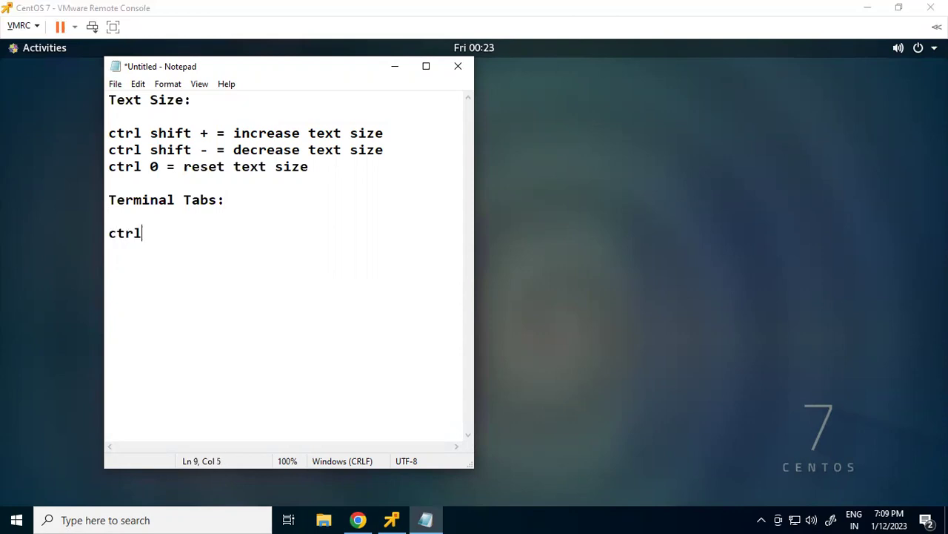
type(" shift t")
key("BackSpace")
type("T =")
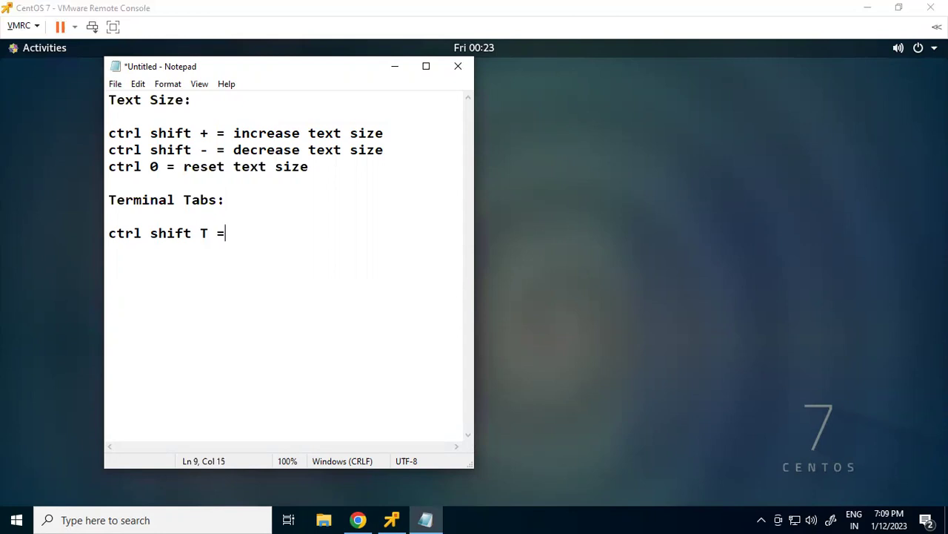
type(" open a new tab")
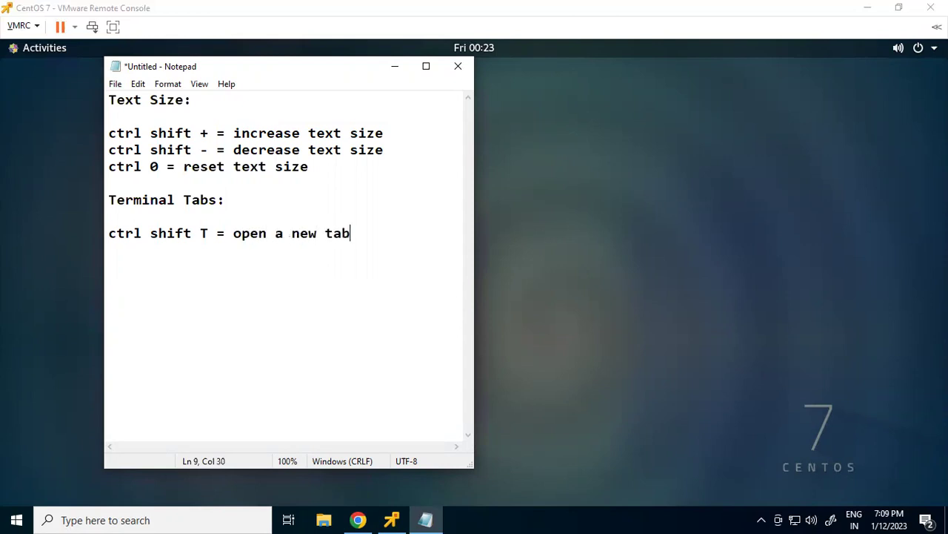
key("Return")
Step: Add the line 'alt <Tab Number> = switch between the tabs'
type("ctrl")
key("BackSpace")
key("BackSpace")
key("BackSpace")
key("BackSpace")
key("BackSpace")
key("Return")
type("alt")
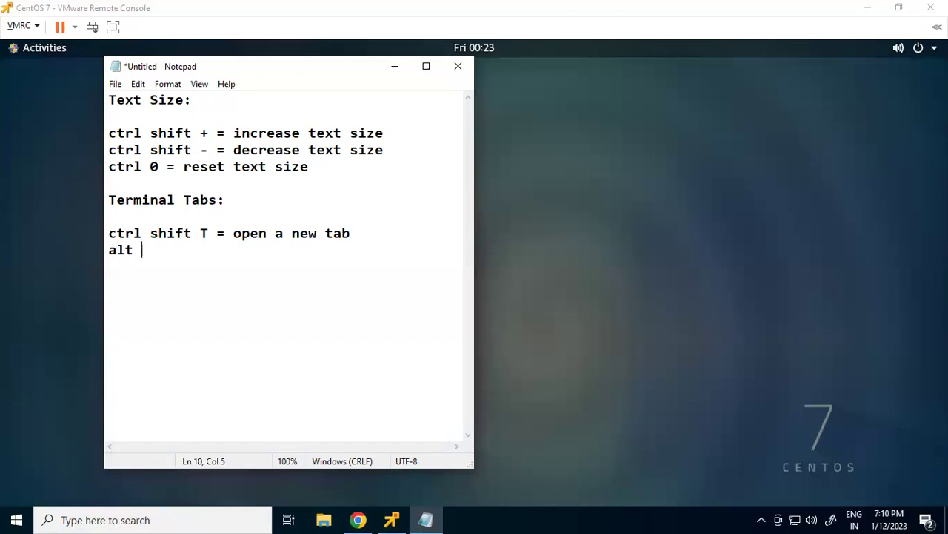
type(" <>")
key("Left")
type("Tab Number")
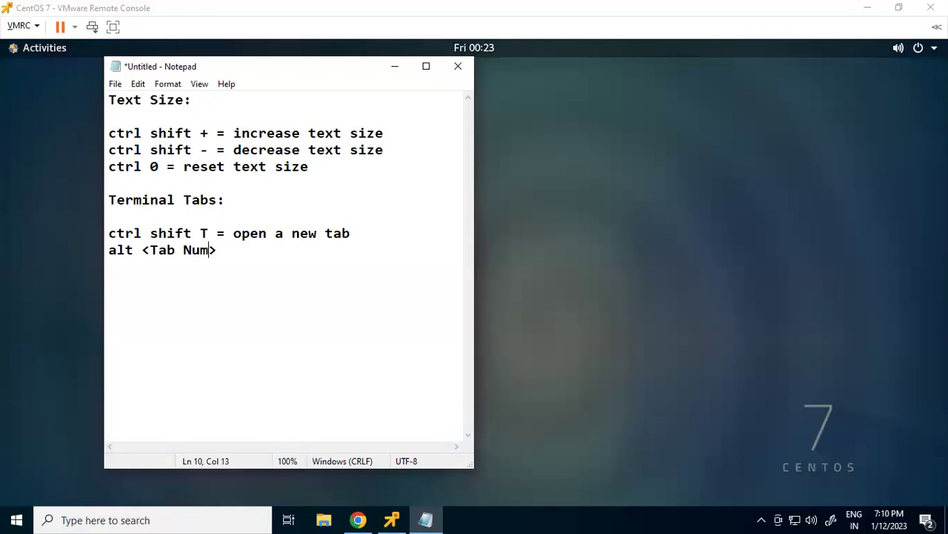
key("Right")
type("= switch between the tabs")
key("Return")
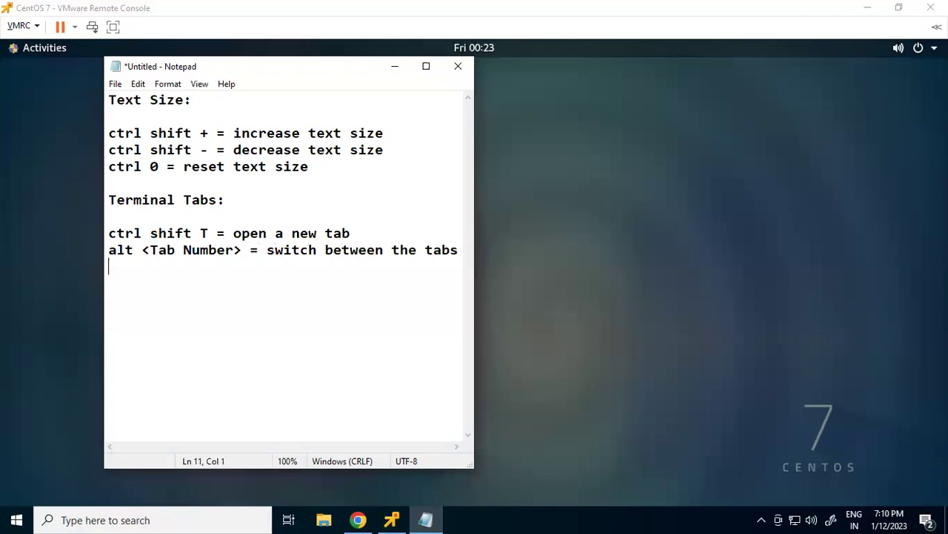
Step: Add 'ctrl shift W = close current tab' and start the 'Terminal Window:' heading
type("ctrl shift w")
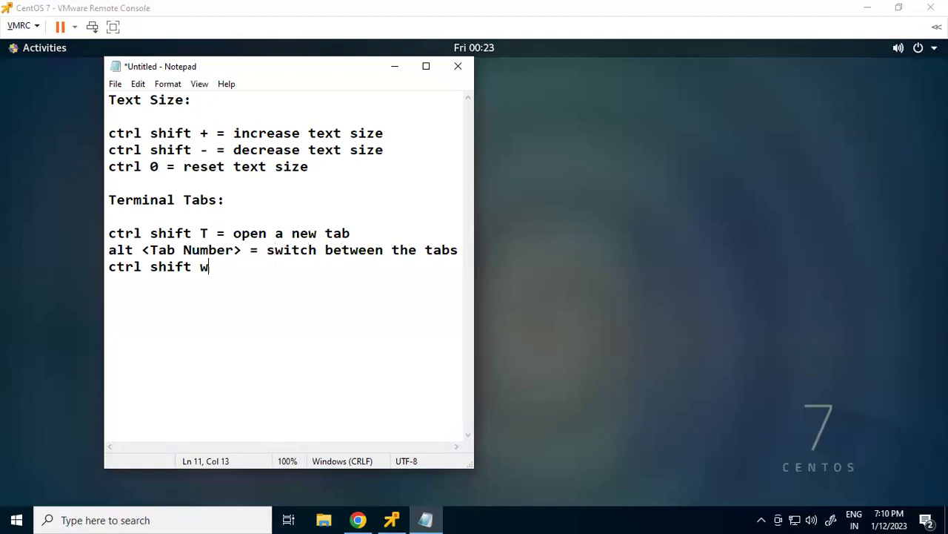
key("BackSpace")
type("E")
key("BackSpace")
type("W = close cu")
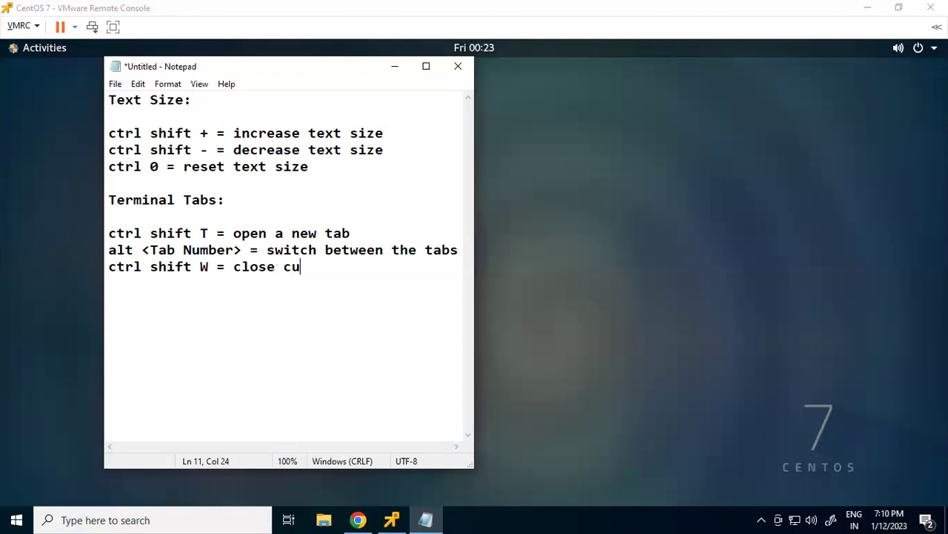
type("rrent tab")
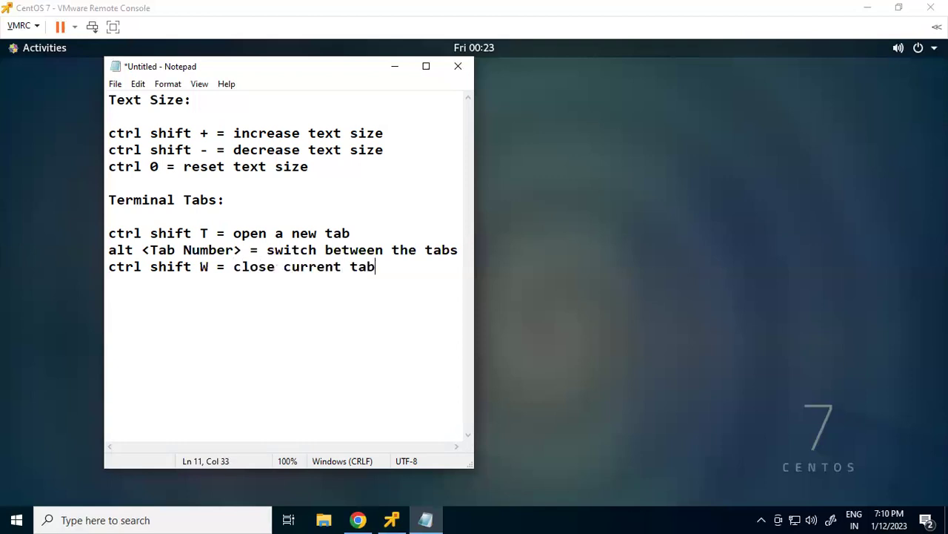
key("Return")
key("Return")
type("Tweminal")
key("BackSpace")
key("BackSpace")
key("BackSpace")
key("BackSpace")
key("BackSpace")
key("BackSpace")
key("BackSpace")
type("erminal")
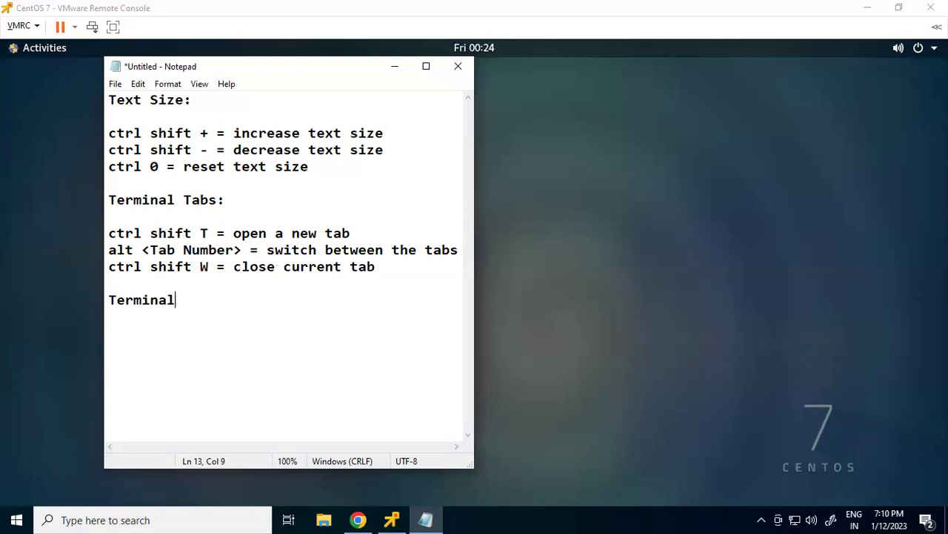
type(" Window:")
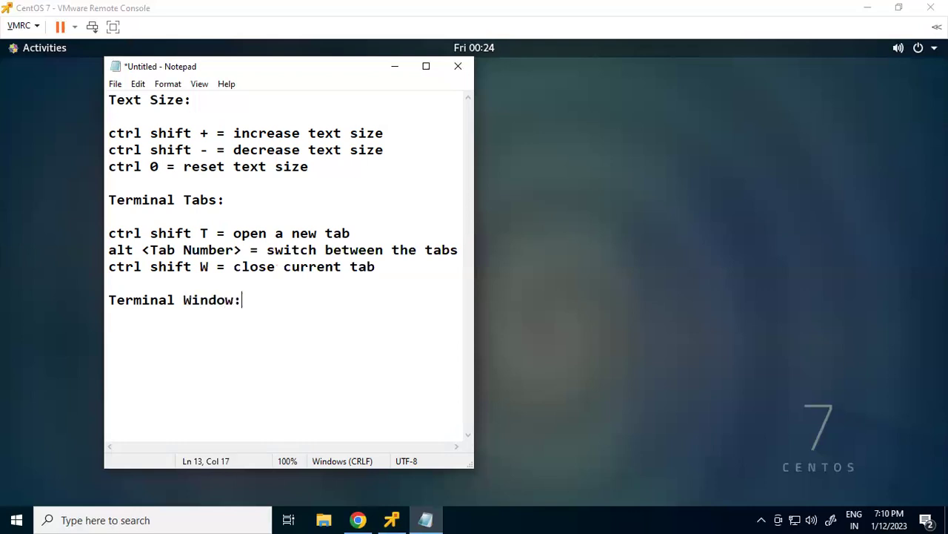
Step: Add the line 'ctrl shift N = open a new window' under the Terminal Window heading
key("Return")
key("Return")
type("ctrl shift N")
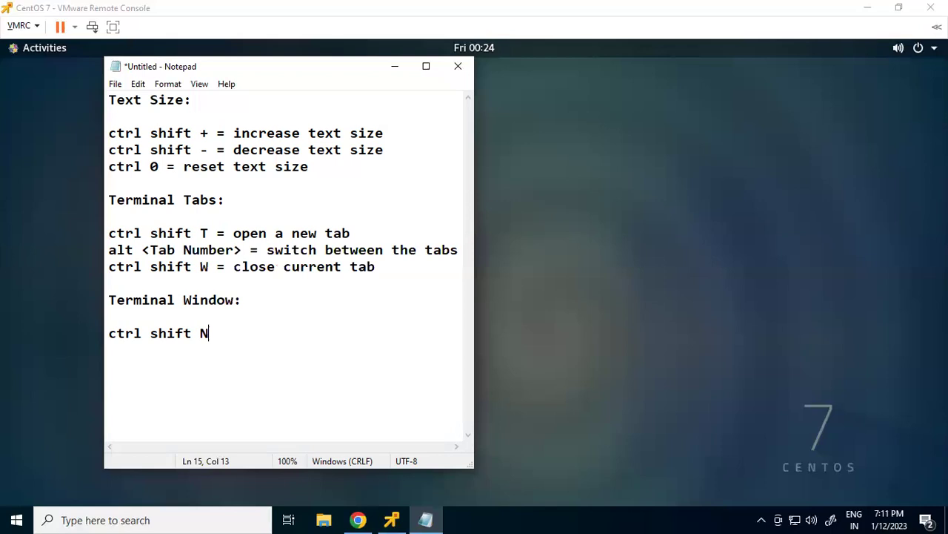
type("= open a new window")
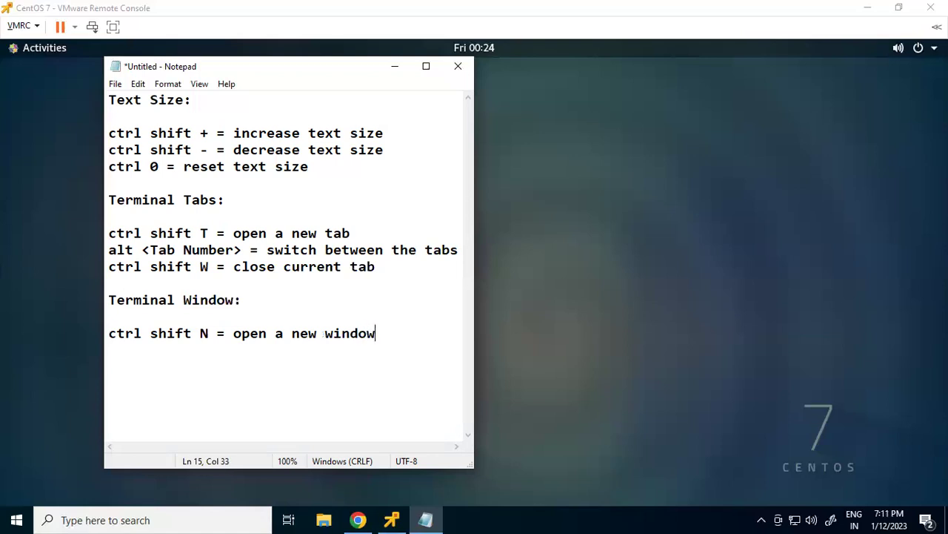
key("Return")
Step: Add 'alt Tab = switch between the terminal windows', fixing the typo, and widen the Notepad window
type("alt Tab =")
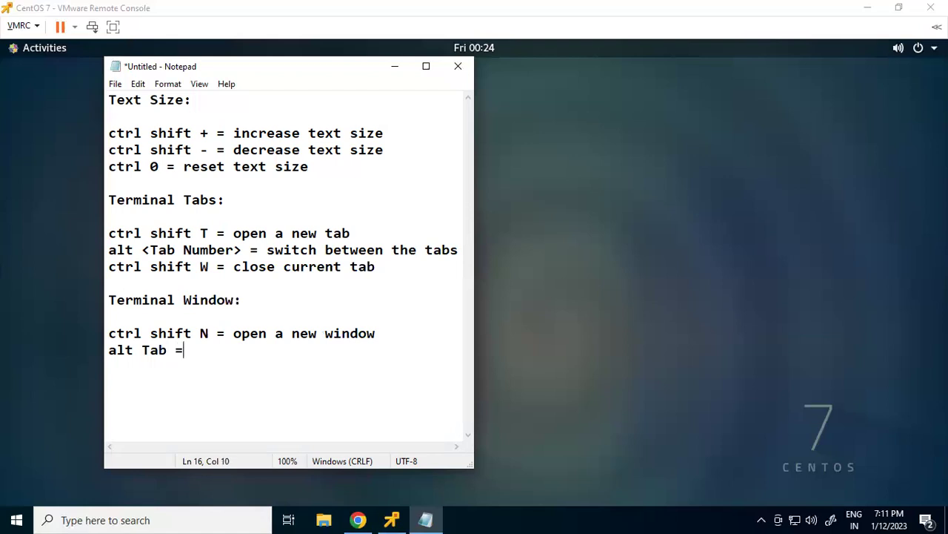
type(" switch b")
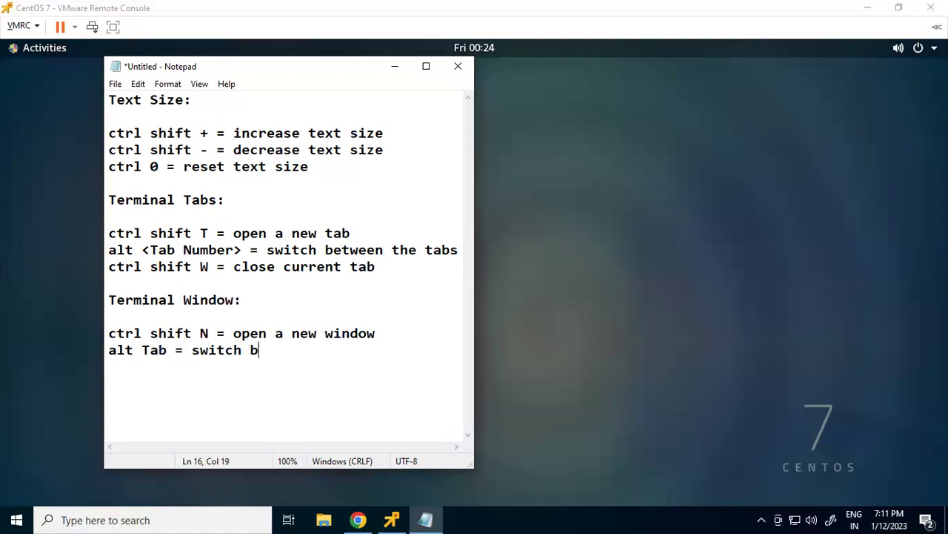
type("etwenthe")
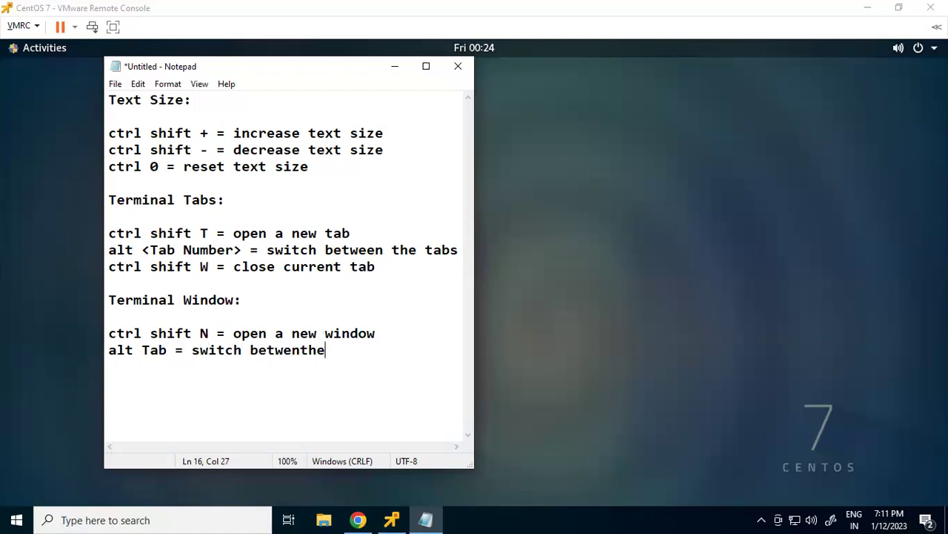
key("Left")
key("Left")
key("Left")
key("Left")
key("BackSpace")
type("e")
key("Right")
key("Right")
key("Left")
key("Left")
key("Right")
key("Delete")
key("Right")
key("Right")
type("terminal")
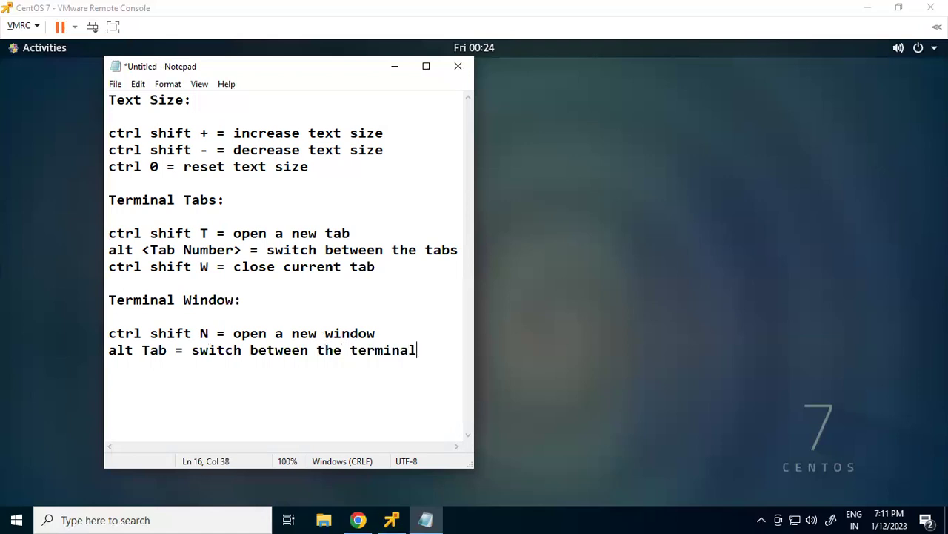
type(" windows")
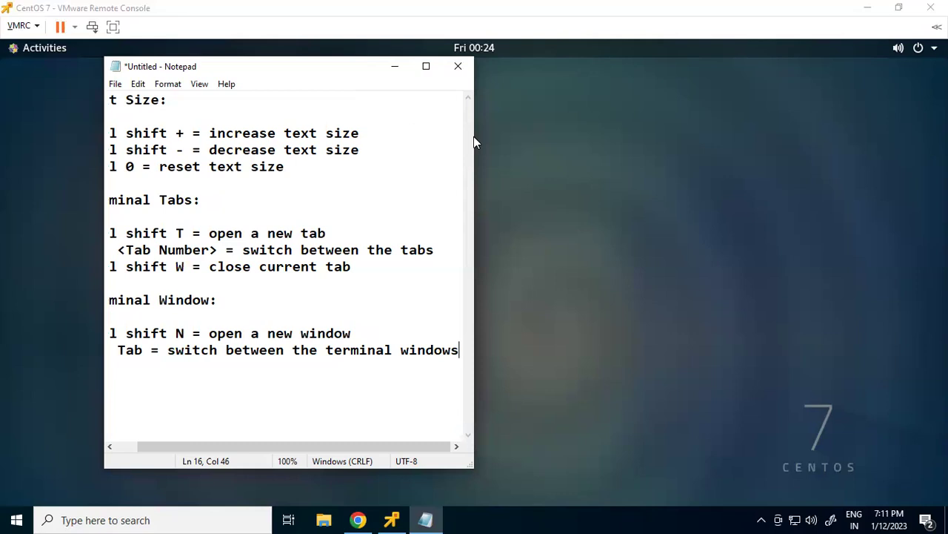
left_click_drag(475, 136, 511, 159)
left_click_drag(402, 296, 510, 390)
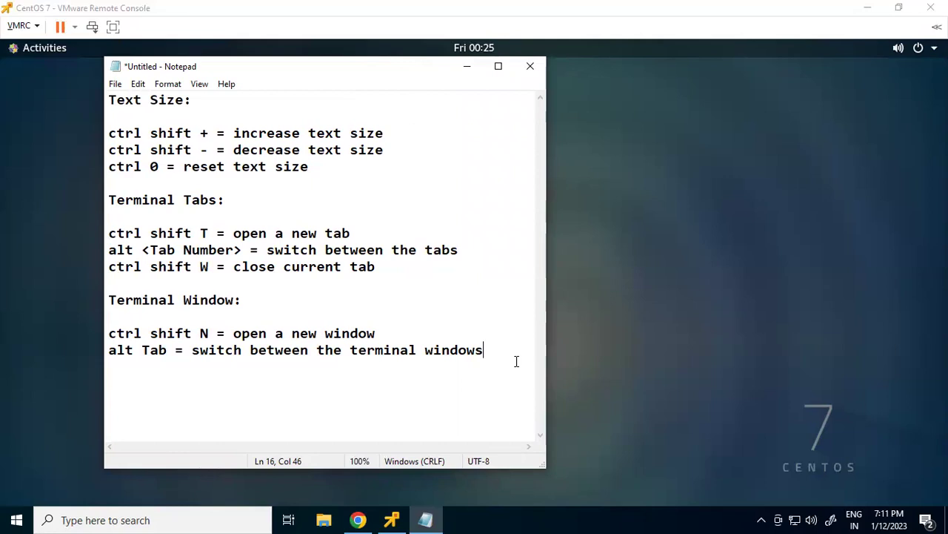
Step: Add the line 'ctrl shift Q = close current Tab' followed by a blank line
key("Return")
type("ctrl shift Q = close cu")
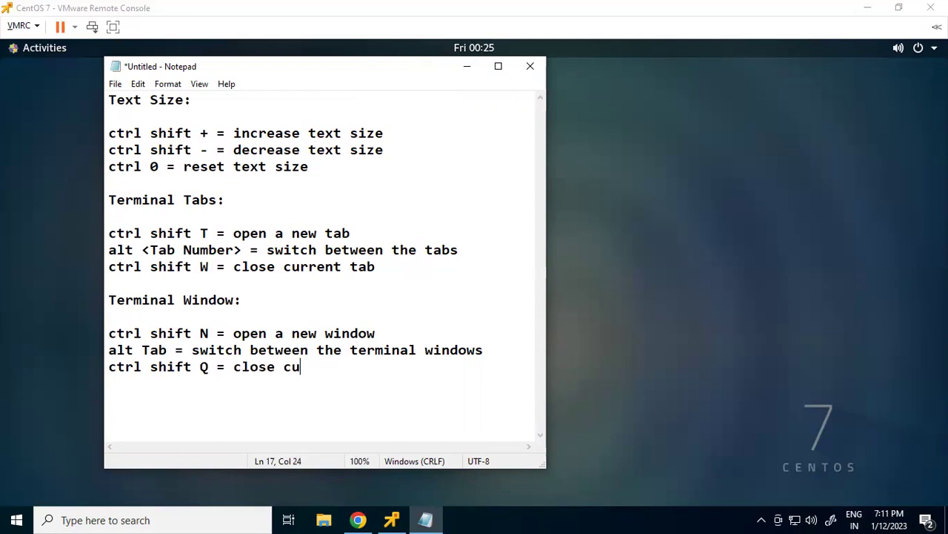
type("rrent Tab")
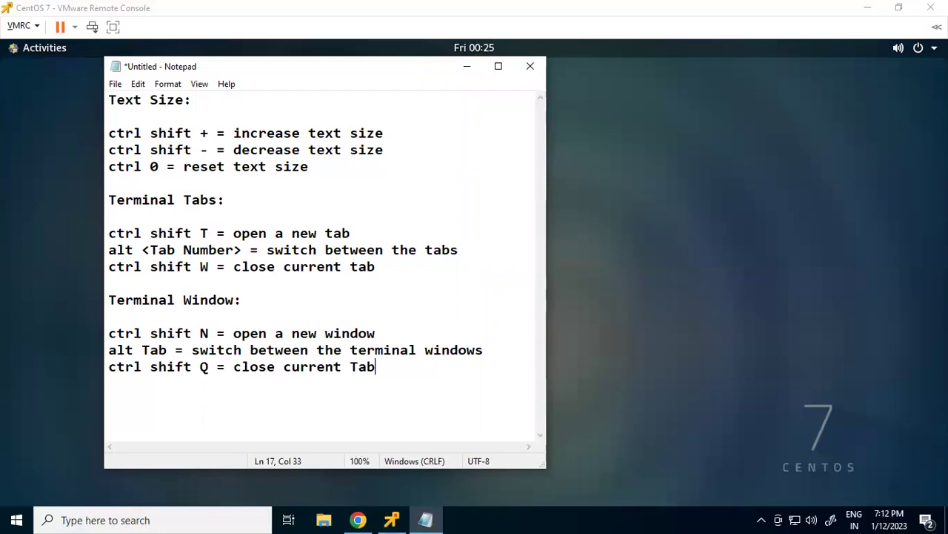
key("Return")
key("Return")
Step: Add the 'Other Shortcuts:' heading and 'Ctrl A = cursor move to beginning of the command'
type("Other")
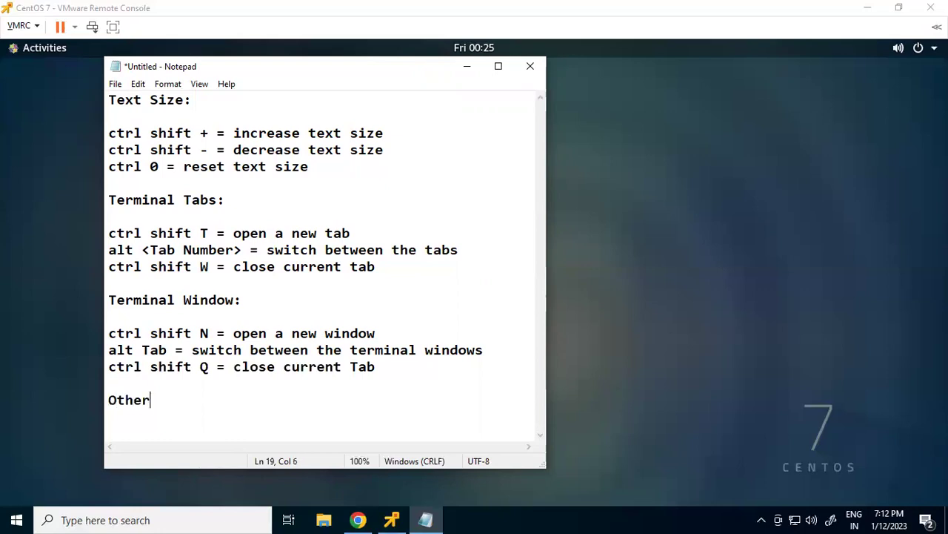
type(" Shortcuts:")
key("Return")
key("Return")
type("Cre")
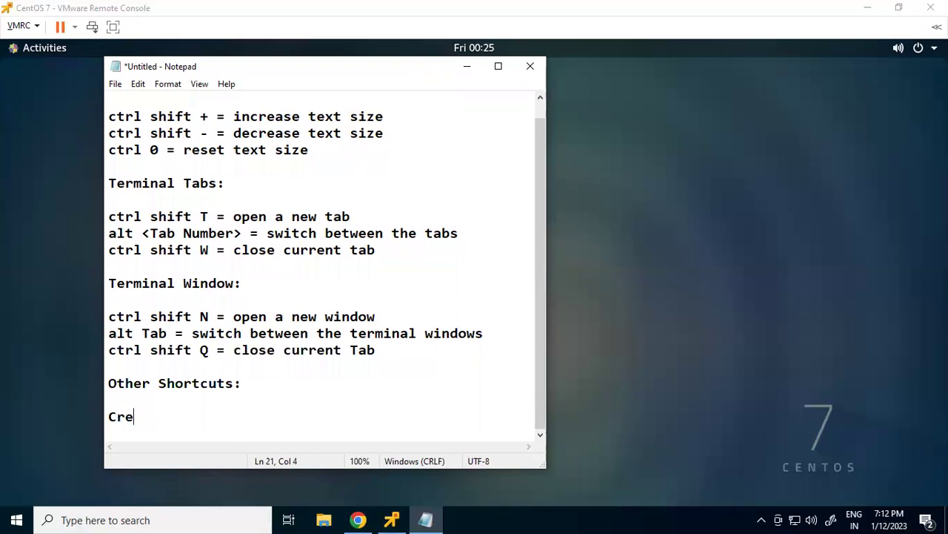
key("BackSpace")
key("BackSpace")
type("trl A = cursor move t")
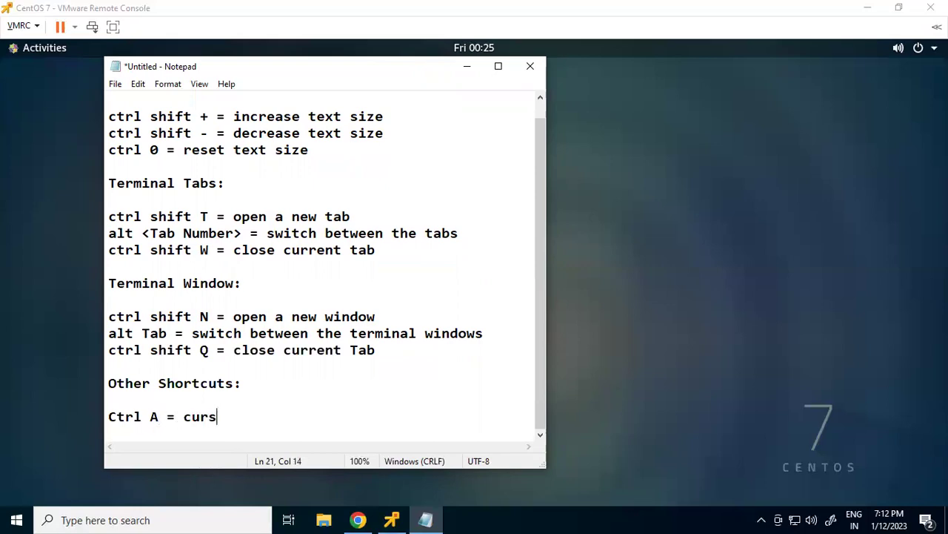
type("o ")
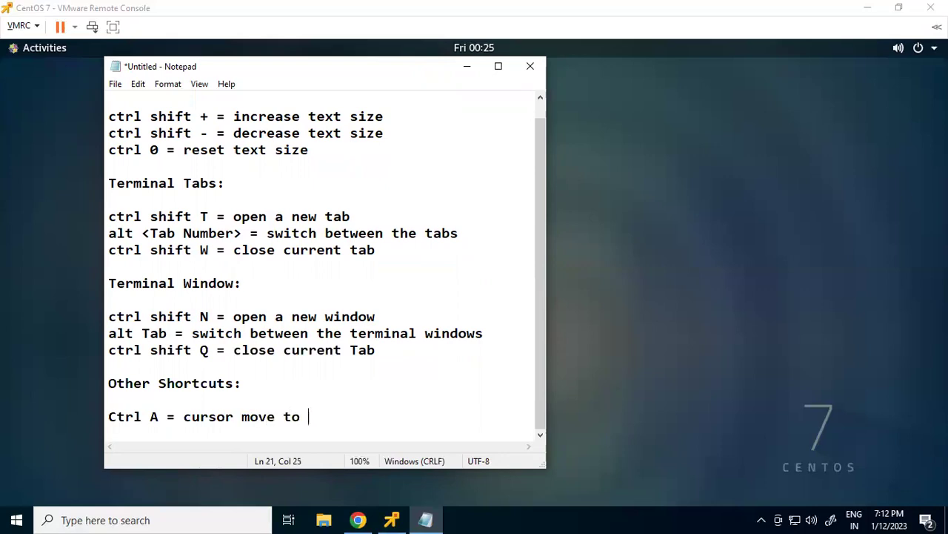
type("beginning of he")
key("BackSpace")
key("BackSpace")
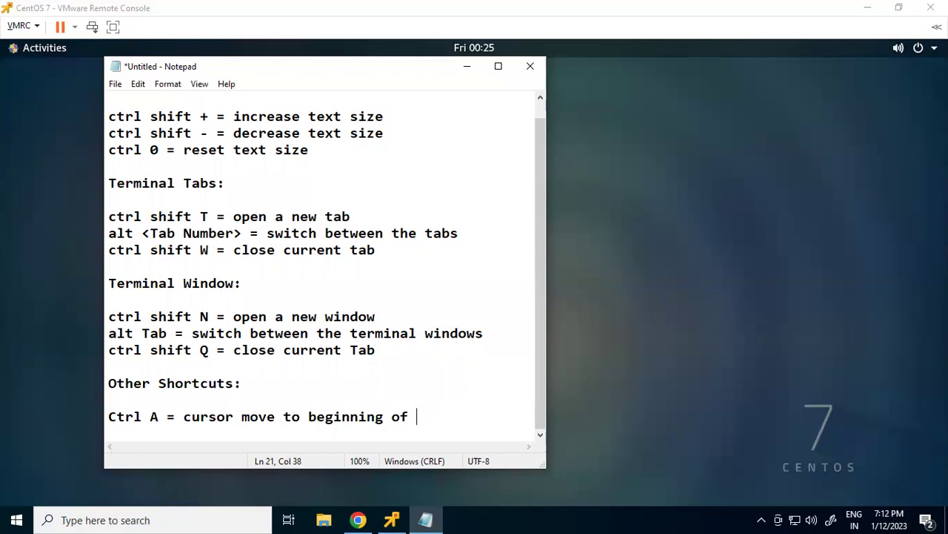
type("the command")
Step: Add the line 'Ctrl E = Cursor move to end of the command'
key("Return")
type("Ctrl")
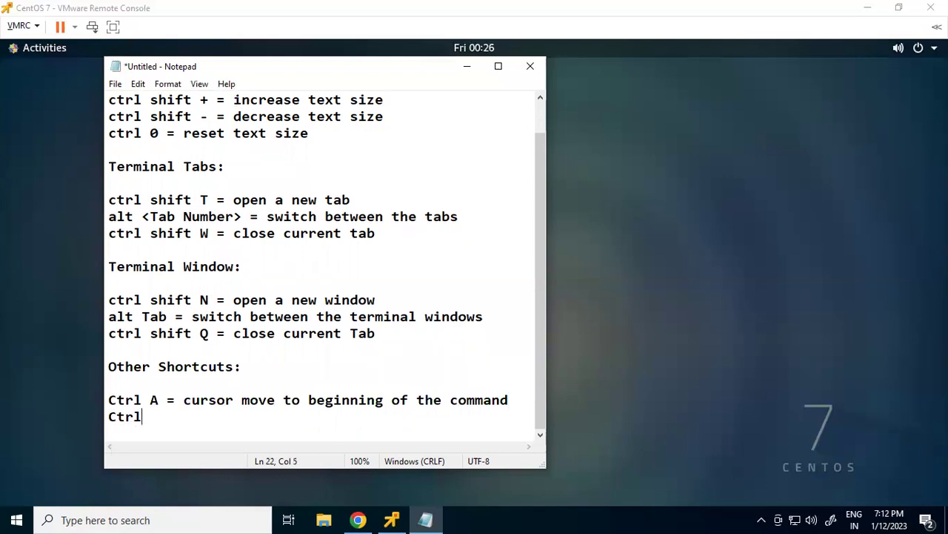
type(" E = Cursor move ")
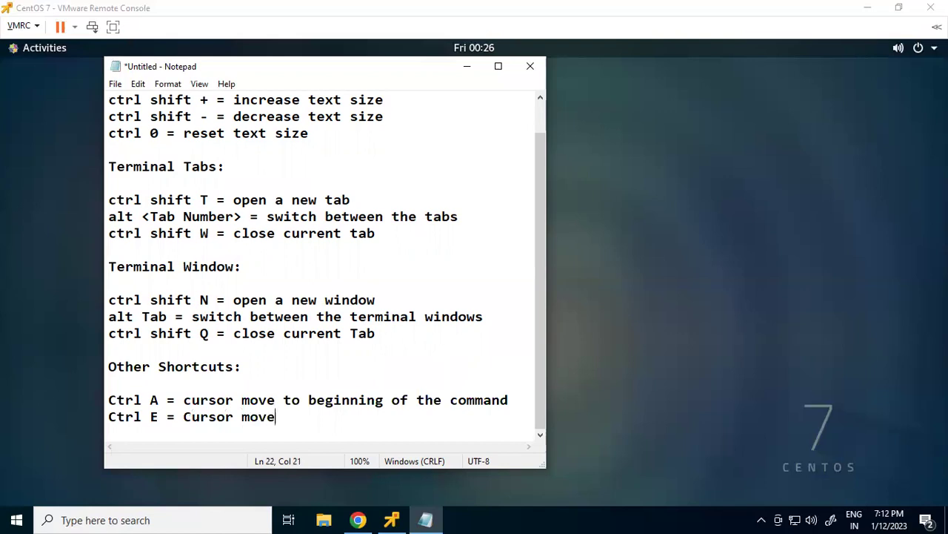
type("to end of the commands")
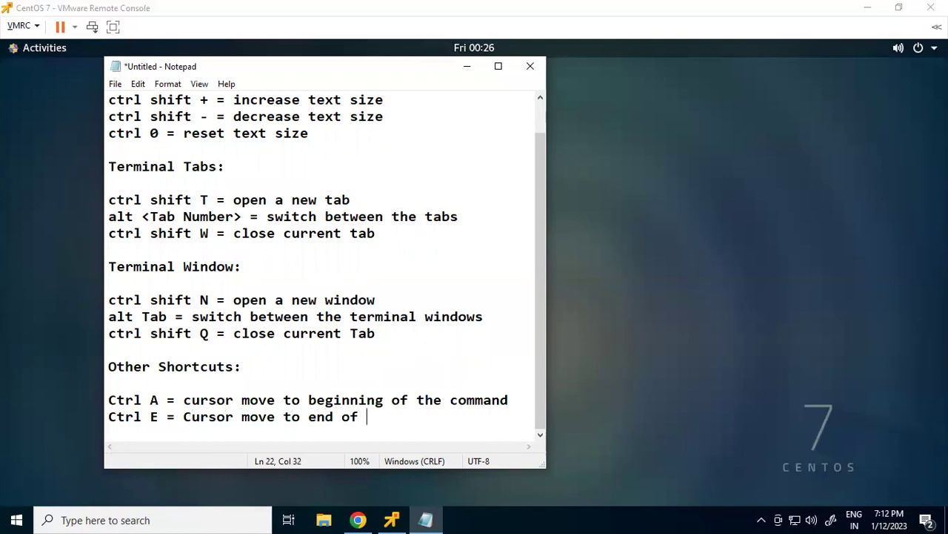
key("BackSpace")
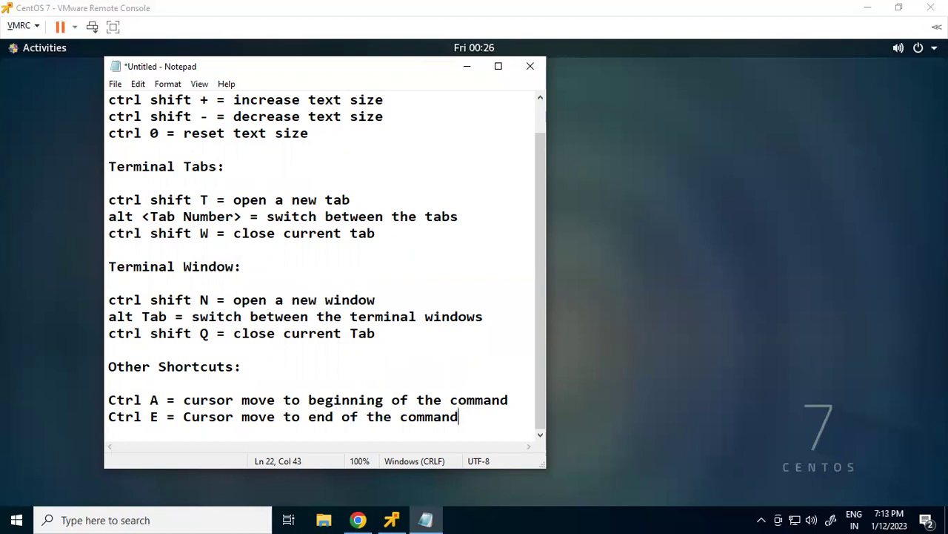
Step: Minimize Notepad and launch Terminal by searching 'ter' from the Activities overview
left_click(471, 67)
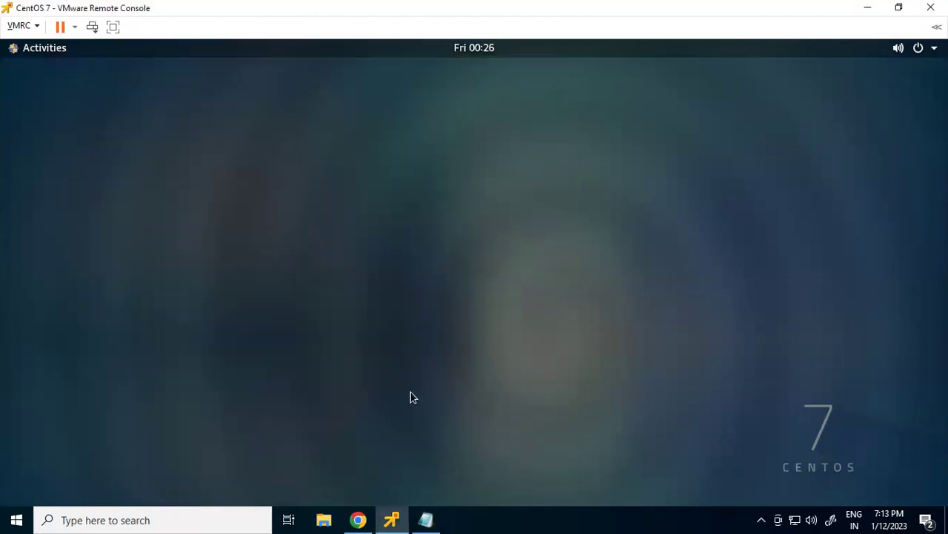
key("super")
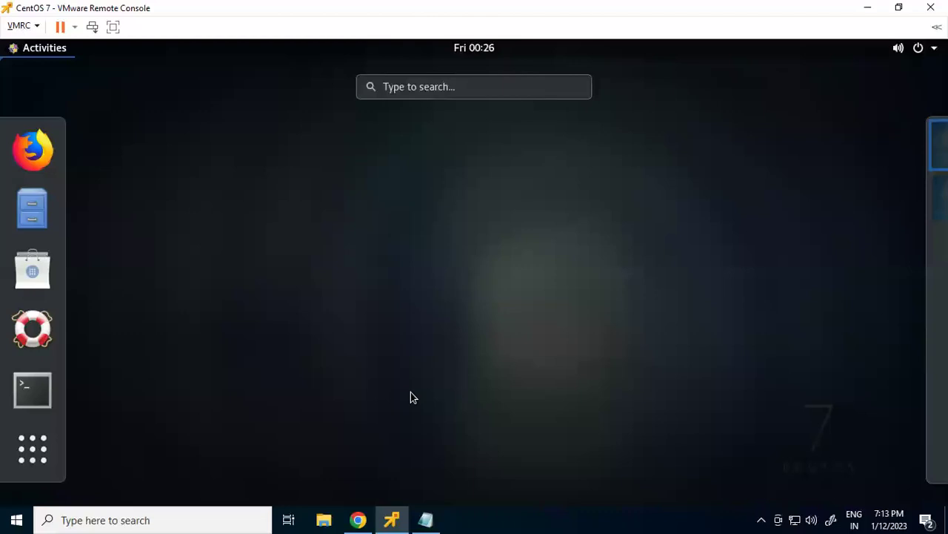
type("ter")
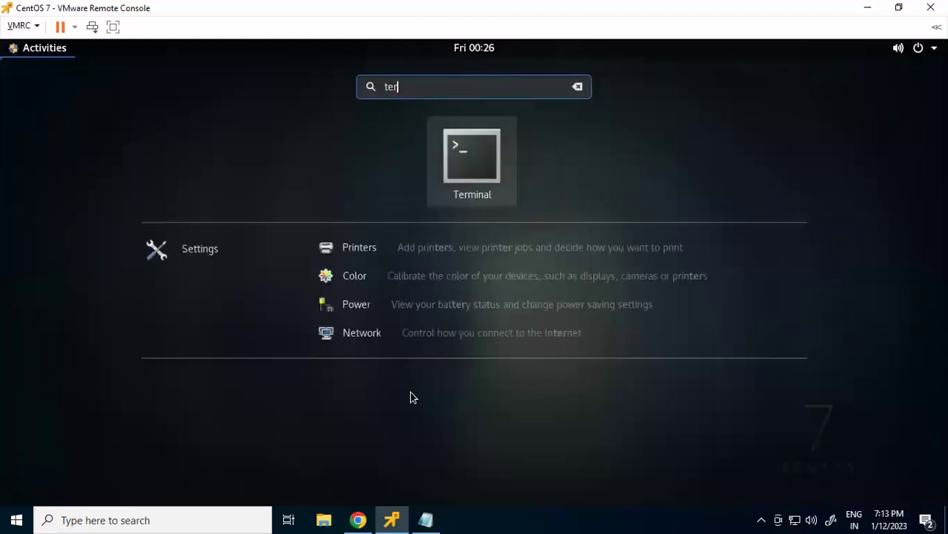
key("Return")
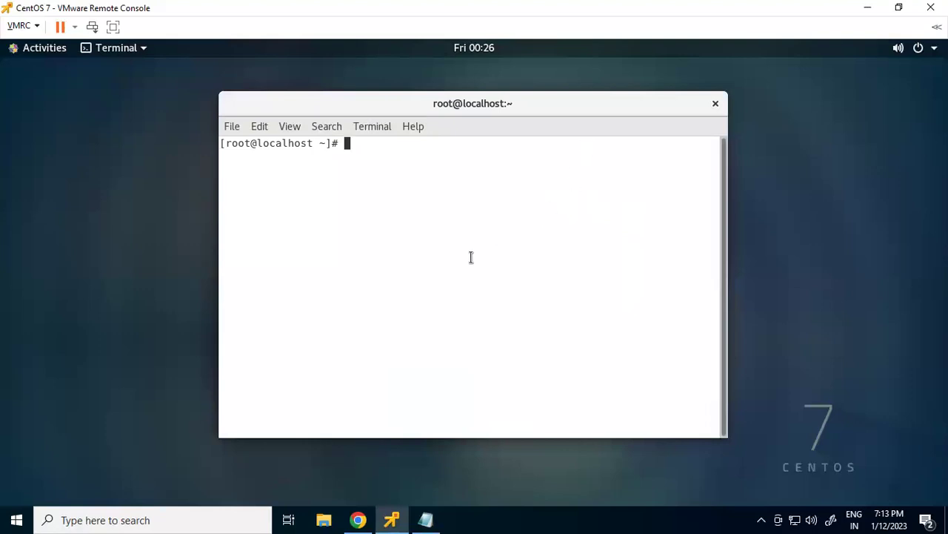
Step: Type a long dummy line, then jump to its start and end and delete characters
type("dsfasafask")
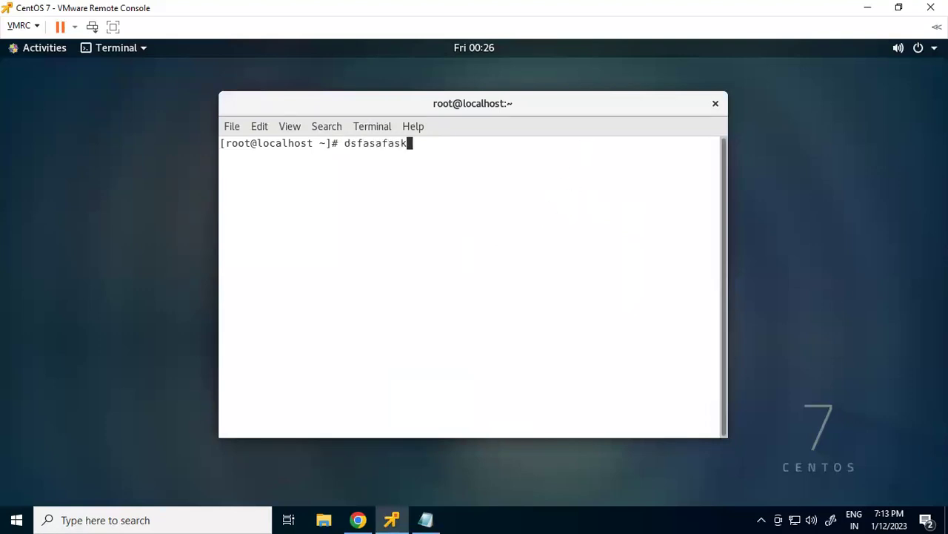
type("lfdjajfdlaskdfjlka;sdfffffffffffffff")
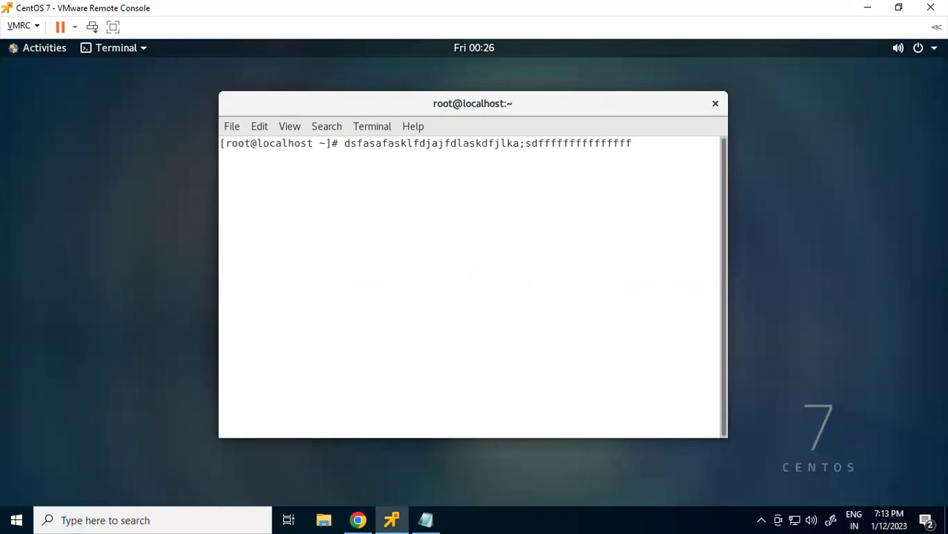
key("ctrl+a")
key("ctrl+e")
key("BackSpace")
key("BackSpace")
key("BackSpace")
key("BackSpace")
key("BackSpace")
key("BackSpace")
key("BackSpace")
key("BackSpace")
key("BackSpace")
key("BackSpace")
key("BackSpace")
key("BackSpace")
key("BackSpace")
key("BackSpace")
key("BackSpace")
key("BackSpace")
key("BackSpace")
key("BackSpace")
key("BackSpace")
key("BackSpace")
key("BackSpace")
key("BackSpace")
key("BackSpace")
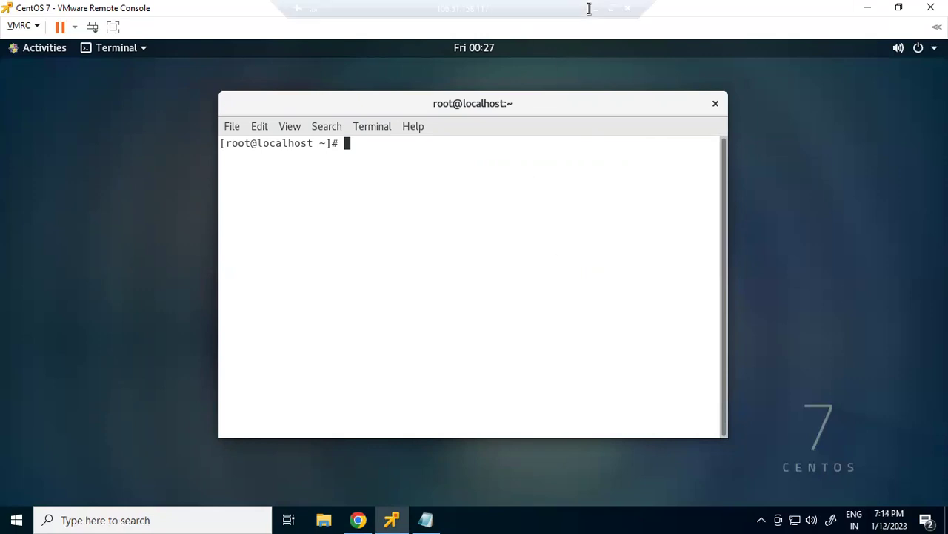
Step: Return to the slideshow and advance to the Thank You slide
left_click(598, 8)
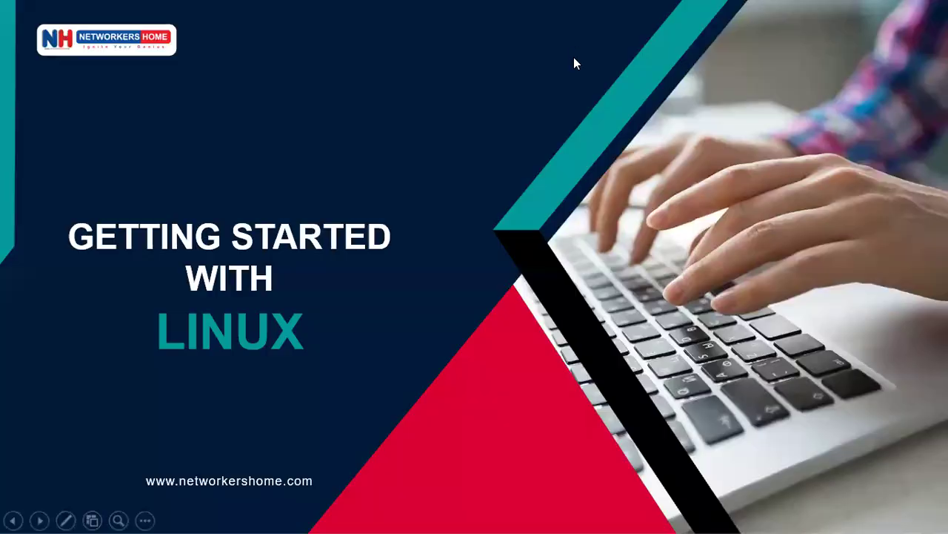
left_click(567, 119)
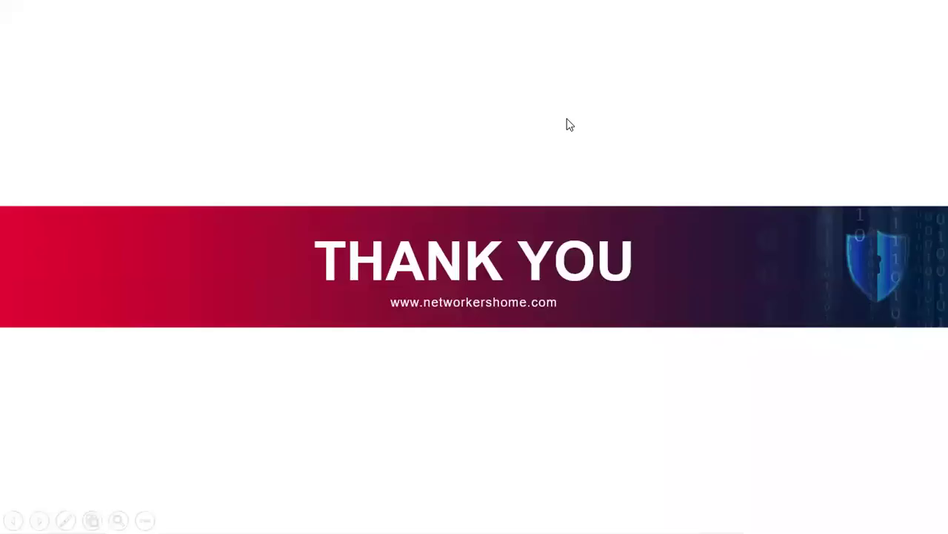